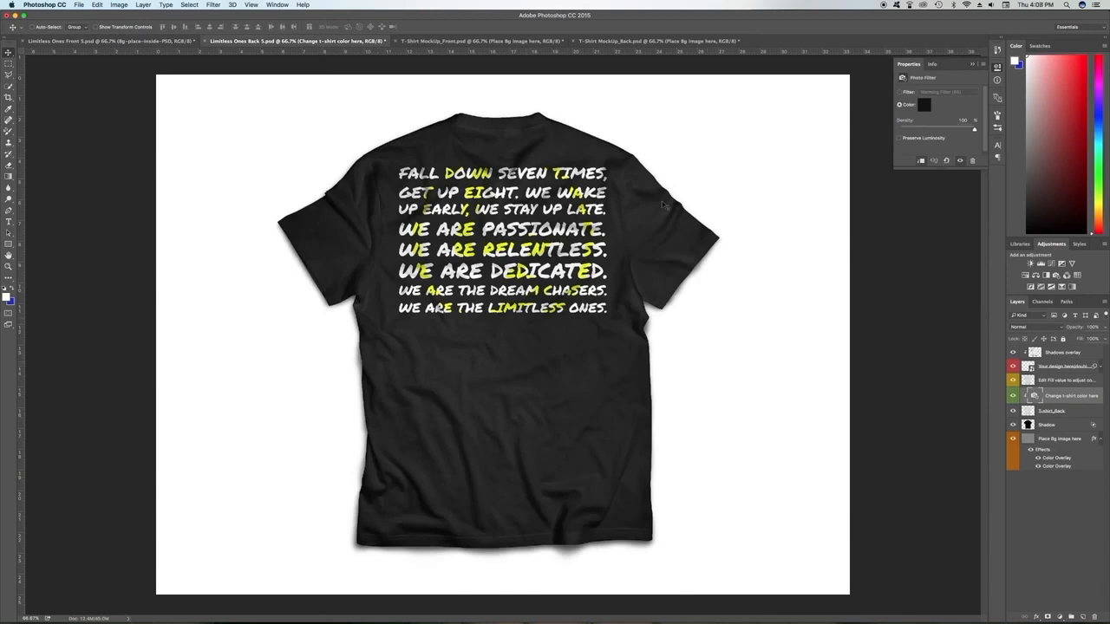
# Step: Show the T-Shirt MockUp_Front.psd document, and switch to Chrome with the graphicburger.com site
pyautogui.click(521, 43)
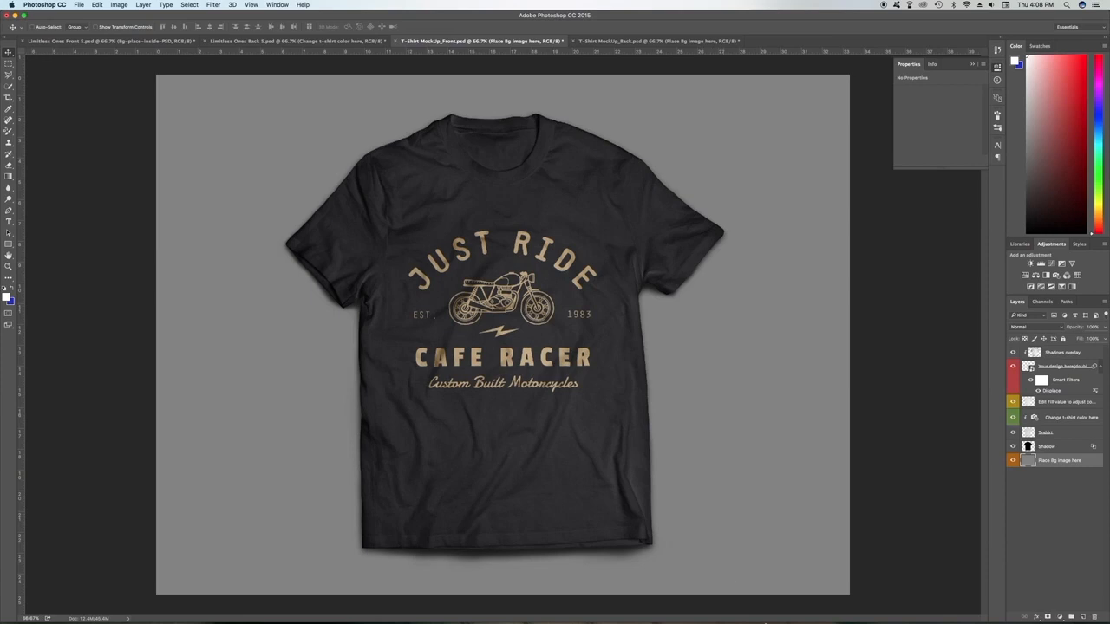
pyautogui.moveTo(758, 604)
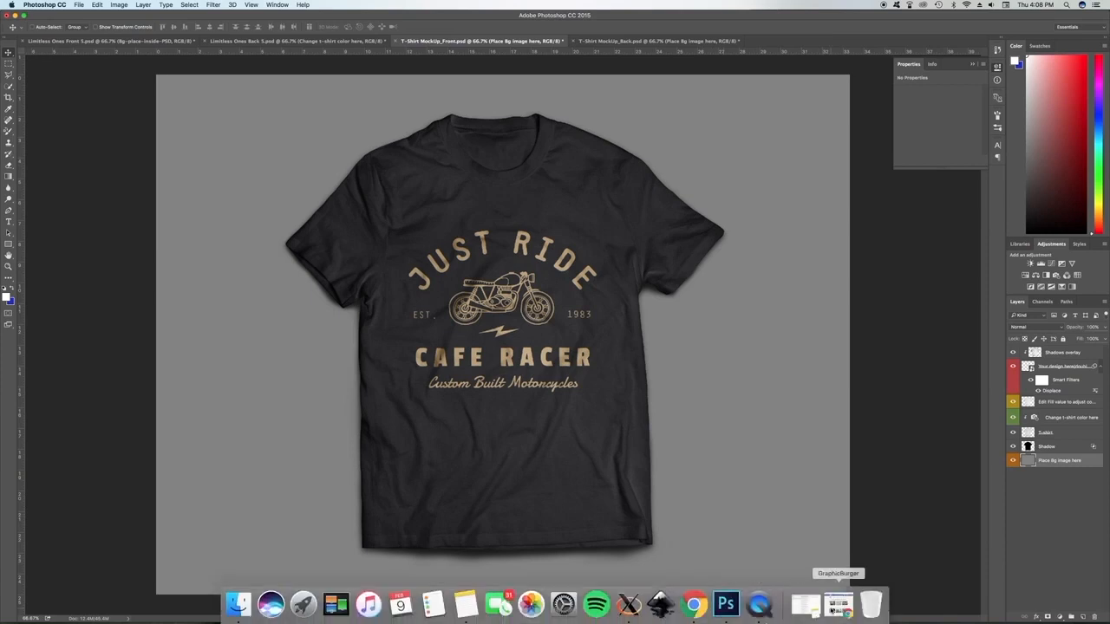
pyautogui.click(832, 608)
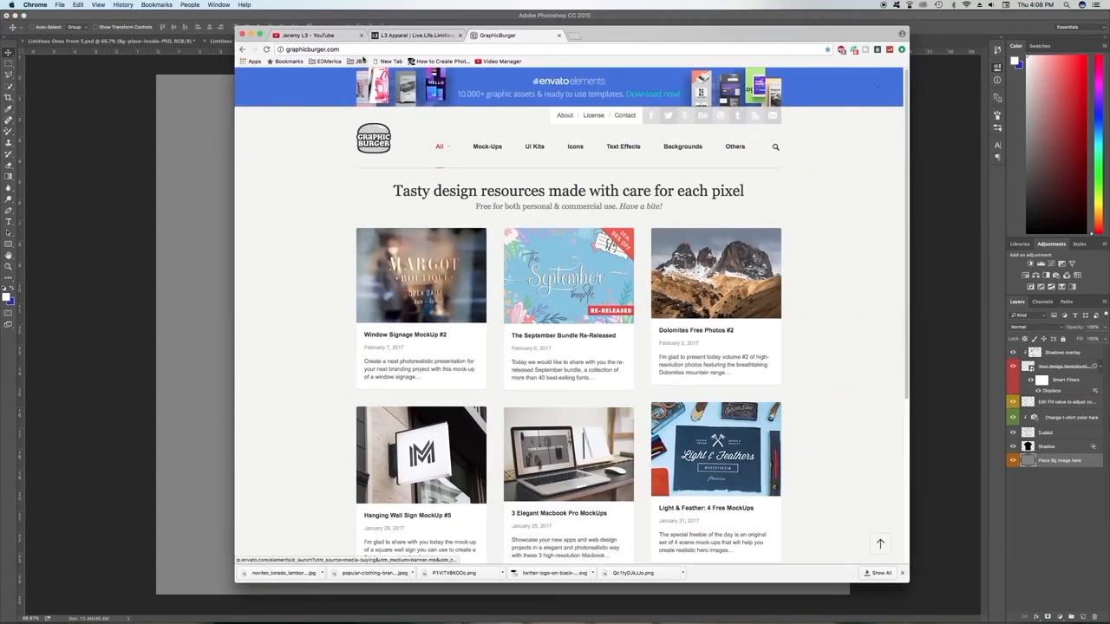
pyautogui.click(343, 50)
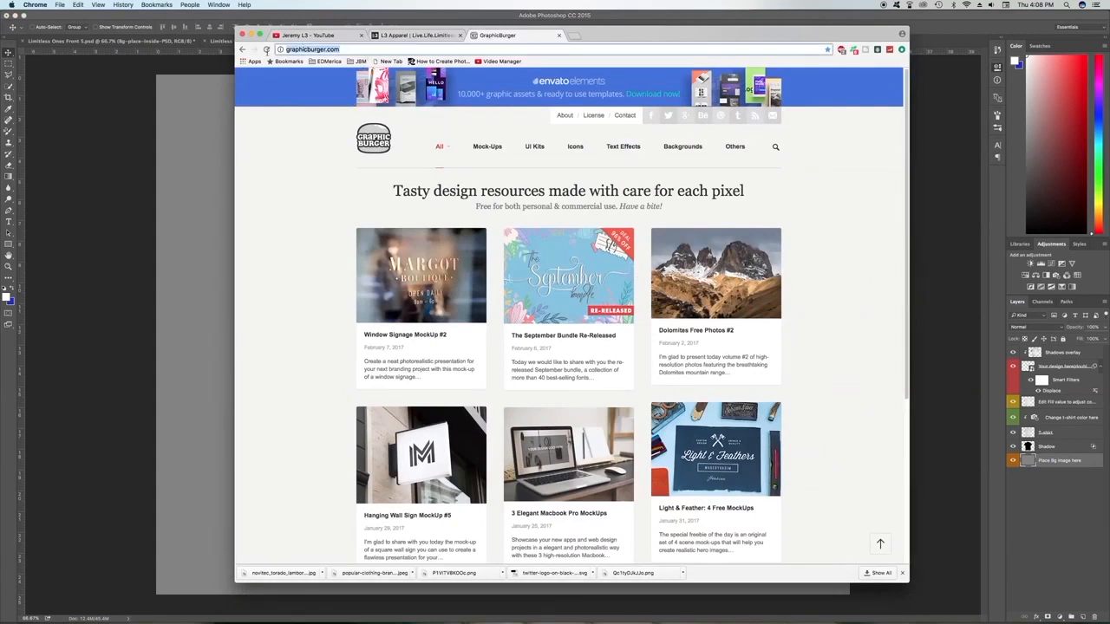
pyautogui.moveTo(357, 52); pyautogui.dragTo(267, 48)
# Step: Search the GraphicBurger site for "t-shirt mockup"
pyautogui.click(775, 148)
pyautogui.click(739, 149)
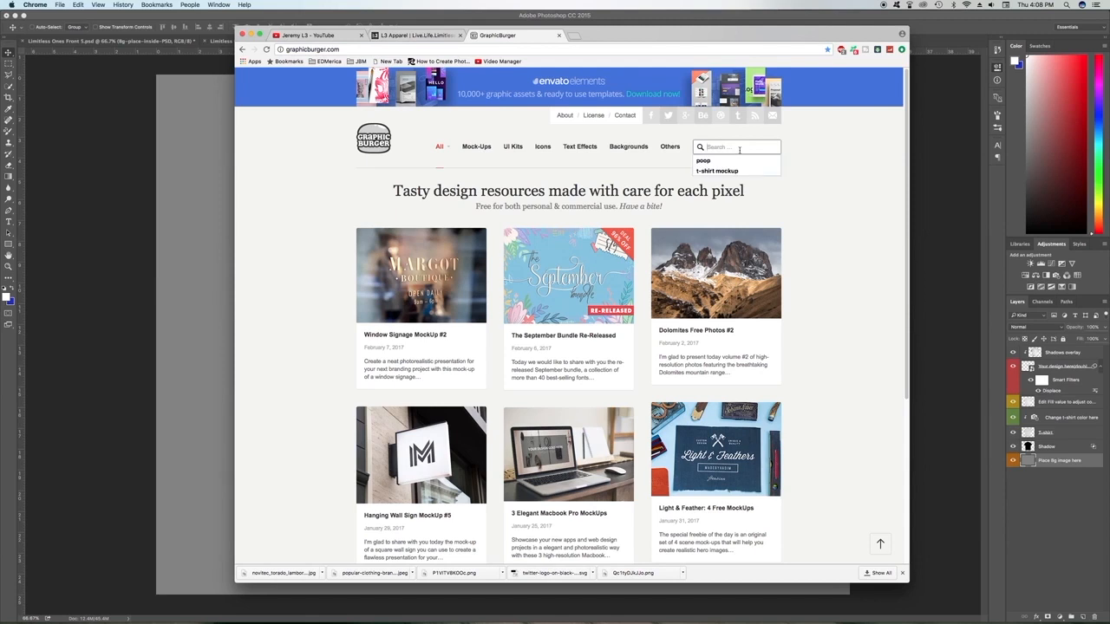
pyautogui.write('t-shirt')
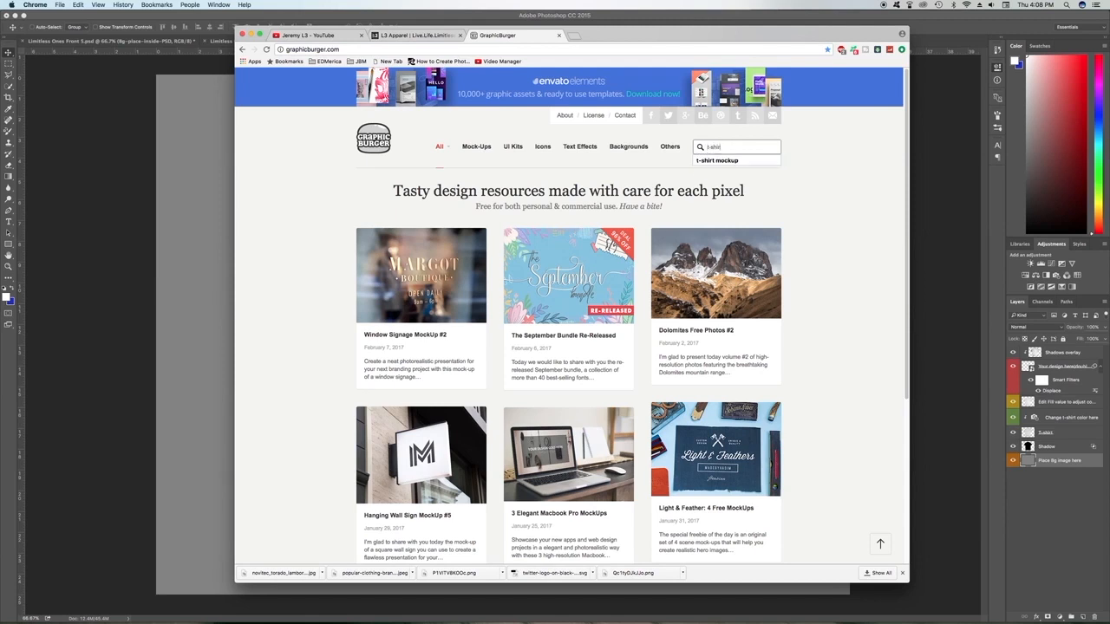
pyautogui.write(' mocky')
pyautogui.press('BackSpace')
pyautogui.write('up')
pyautogui.press('Return')
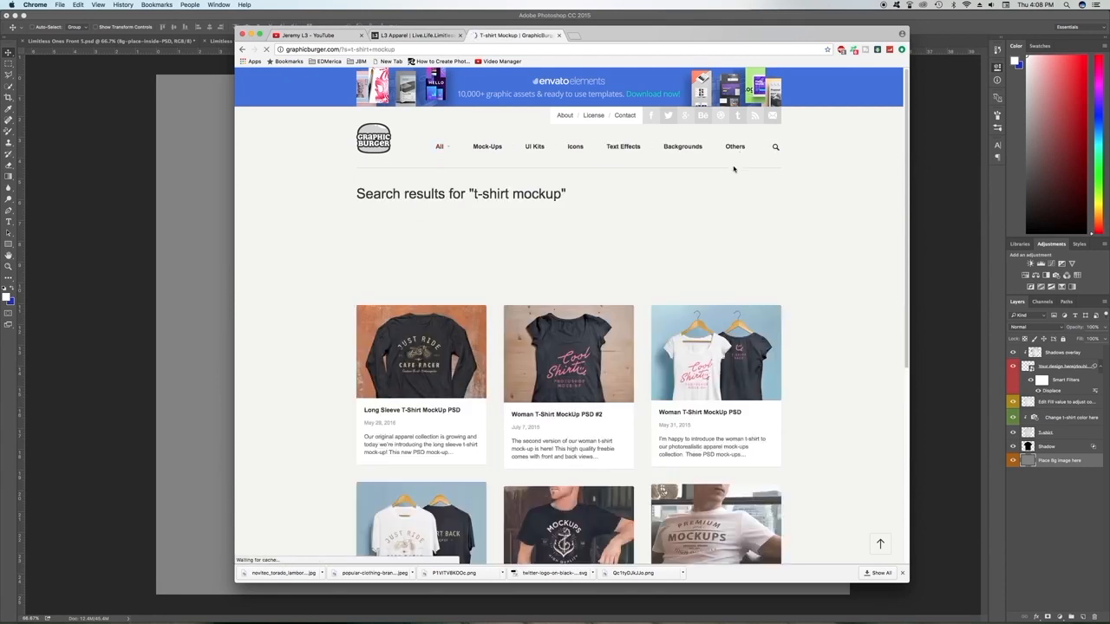
# Step: Open the T-Shirt MockUp PSD entry dated December 14, 2013 from the search results and download the mockup
pyautogui.scroll(-5, 735, 164)
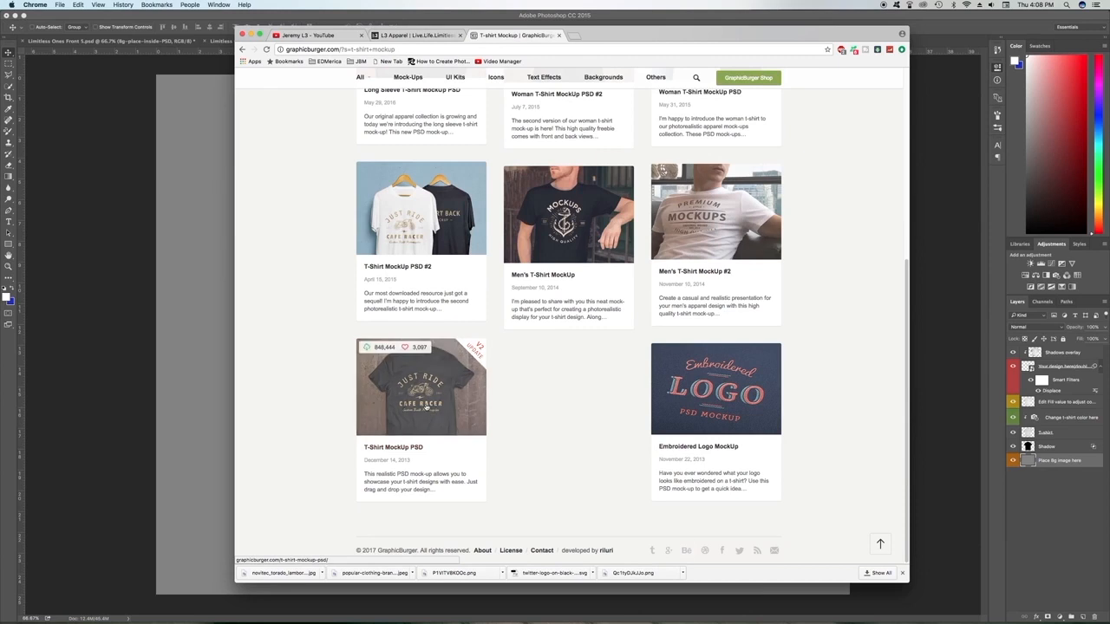
pyautogui.click(403, 408)
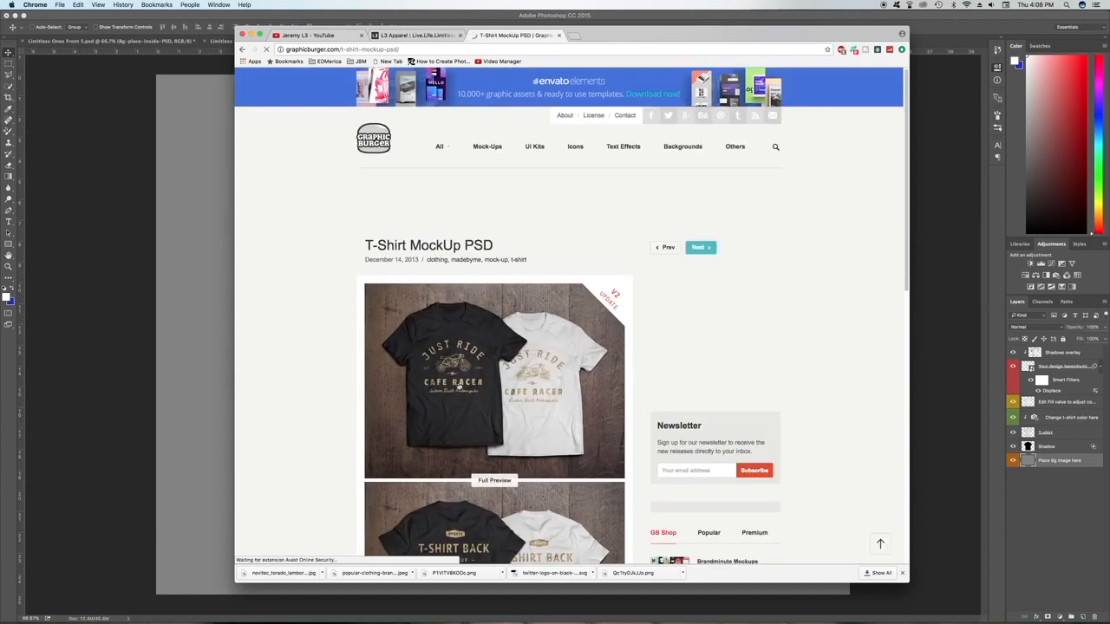
pyautogui.scroll(-1, 459, 388)
pyautogui.scroll(-3, 459, 389)
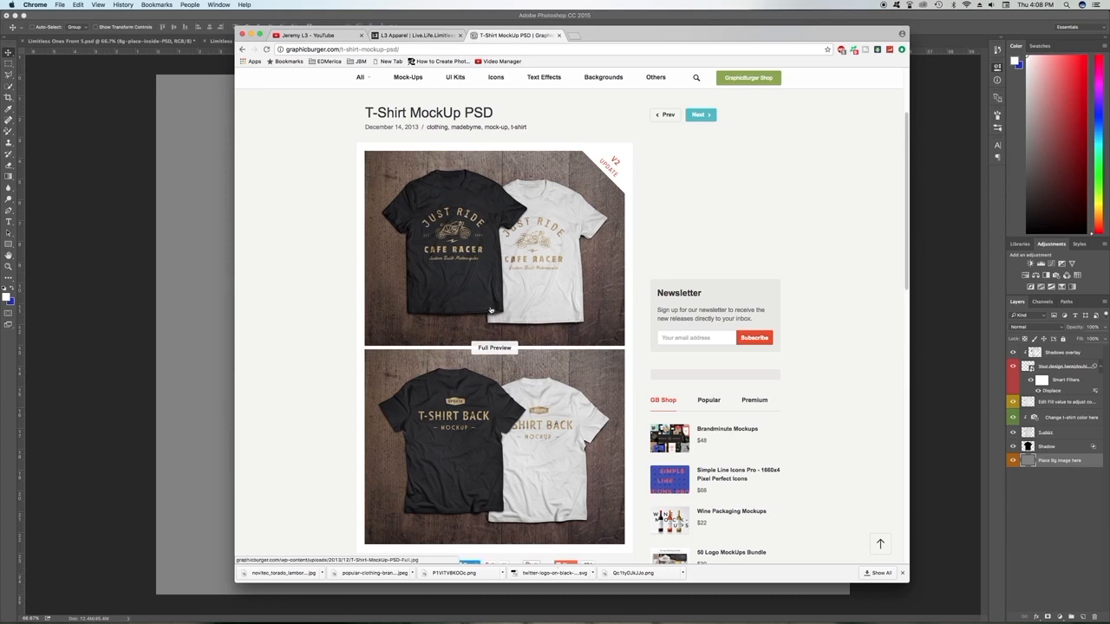
pyautogui.scroll(-5, 523, 333)
pyautogui.scroll(-2, 495, 330)
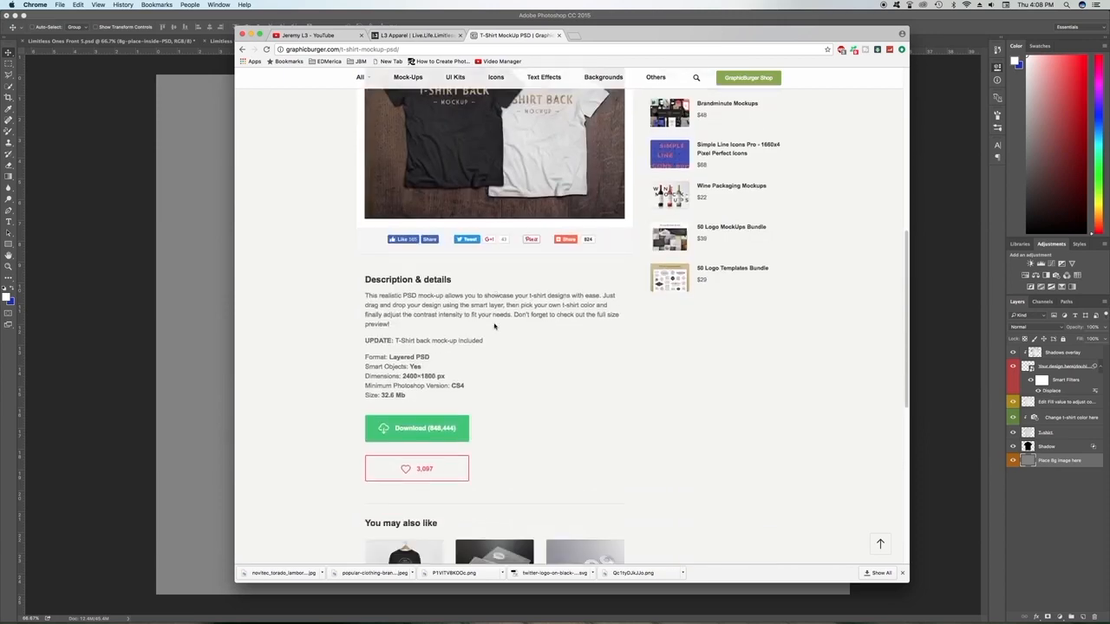
pyautogui.click(401, 430)
pyautogui.click(902, 575)
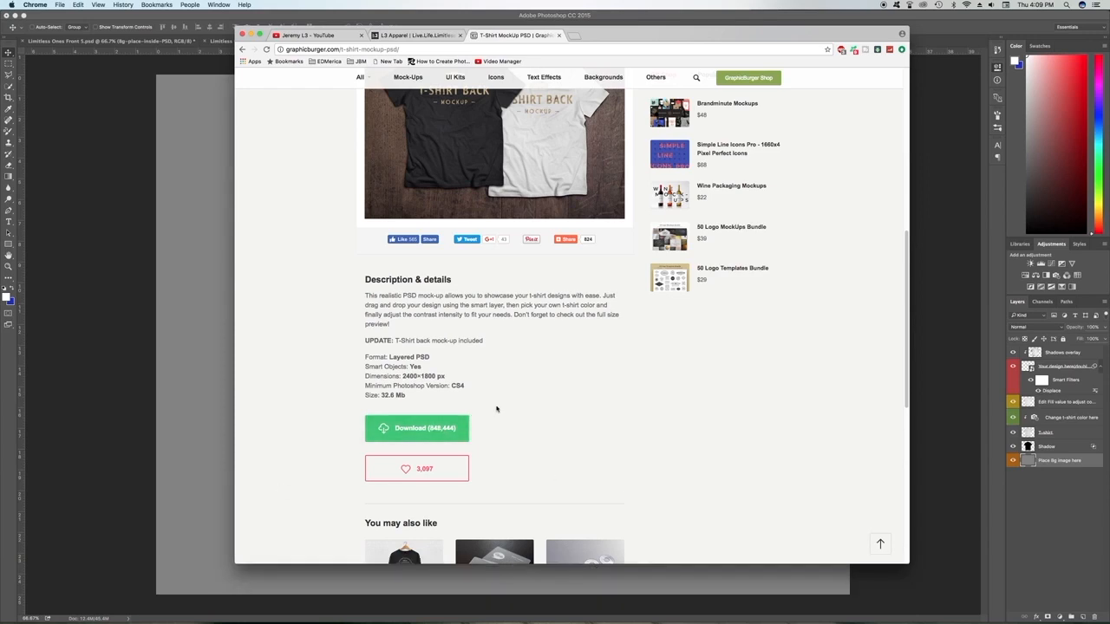
# Step: Switch back to Photoshop and open the "Your design here" smart object of T-Shirt MockUp_Front.psd for editing
pyautogui.scroll(10, 496, 409)
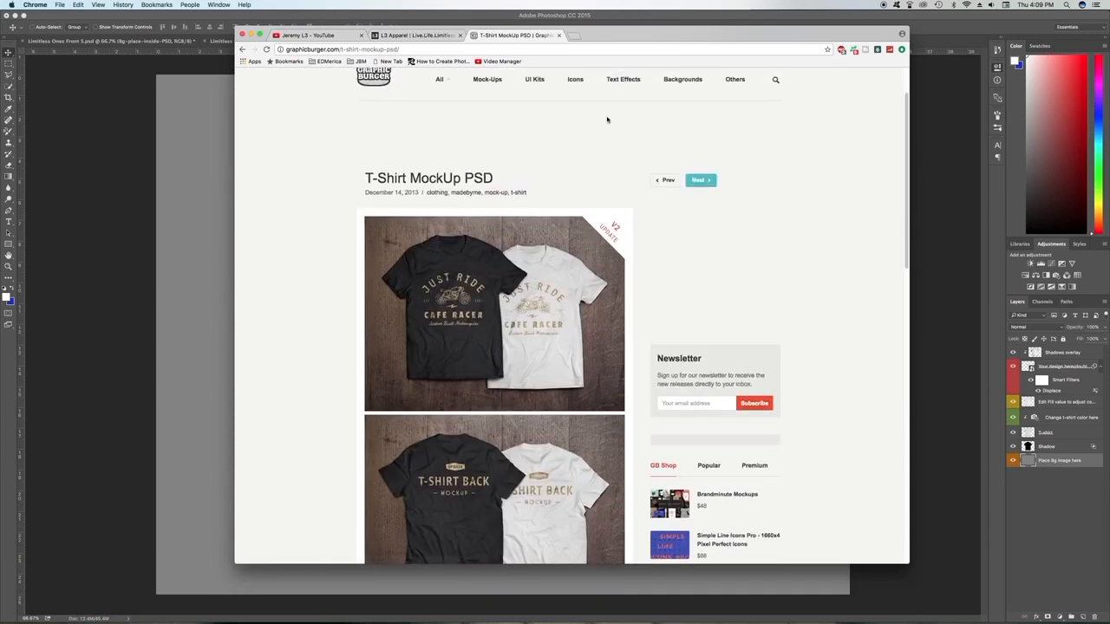
pyautogui.click(251, 35)
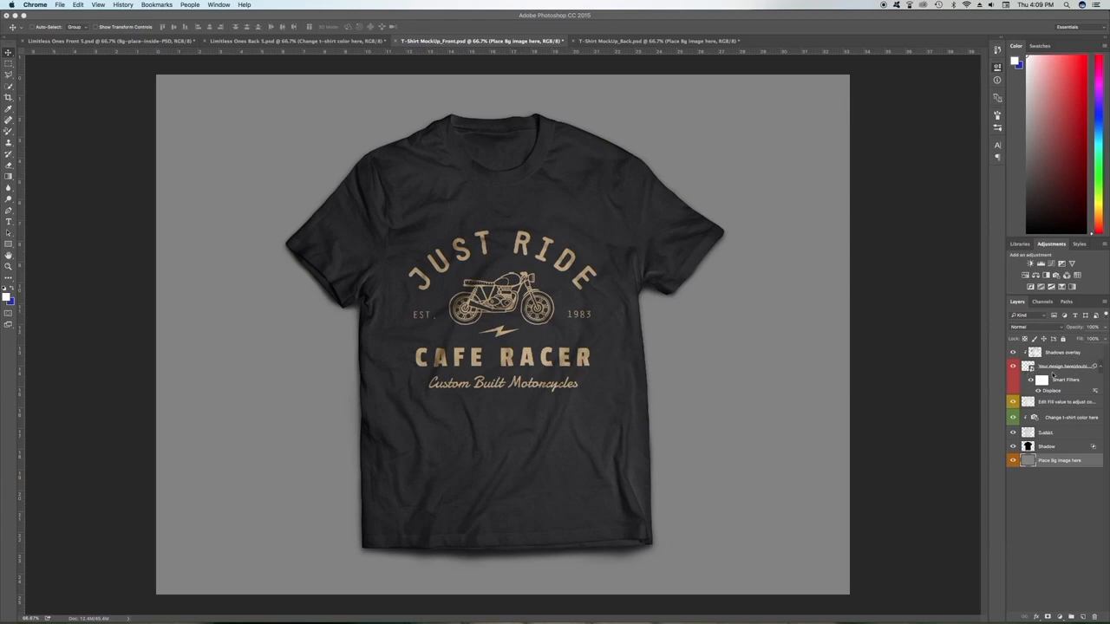
pyautogui.doubleClick(1028, 368)
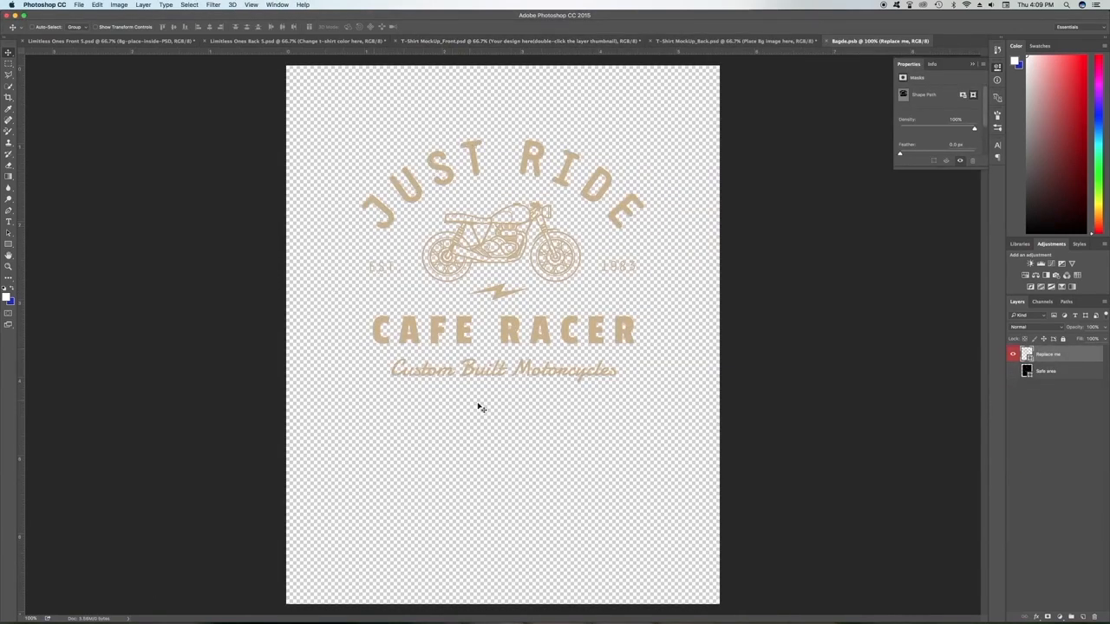
# Step: Toggle the visibility of the Replace me and Safe area layers to examine the placeholder artwork and the printable area
pyautogui.click(1013, 355)
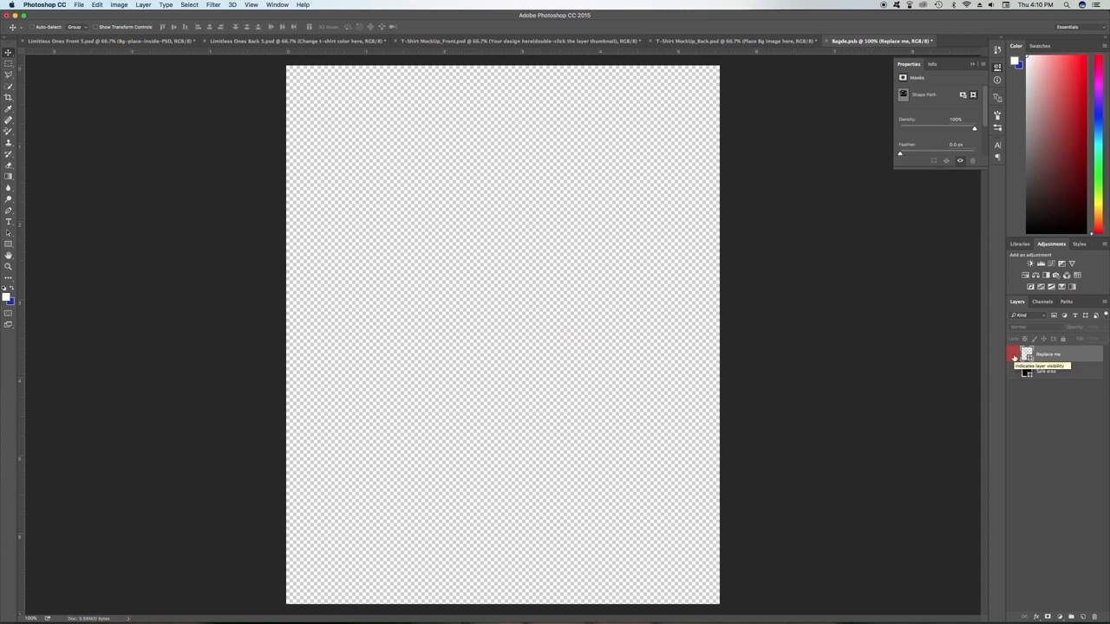
pyautogui.click(1013, 355)
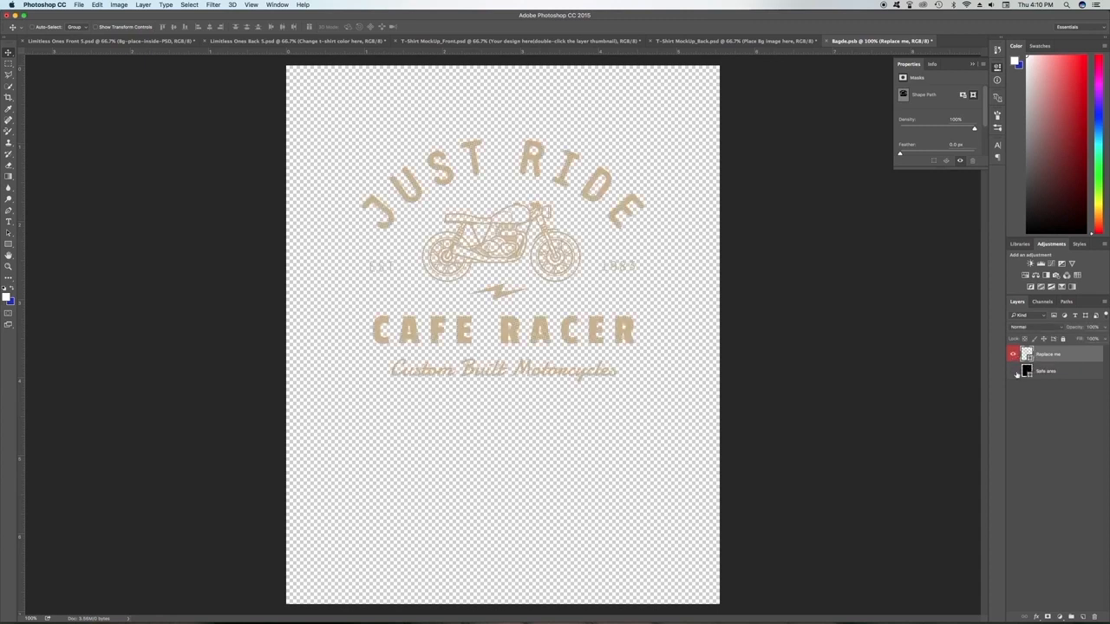
pyautogui.click(1014, 371)
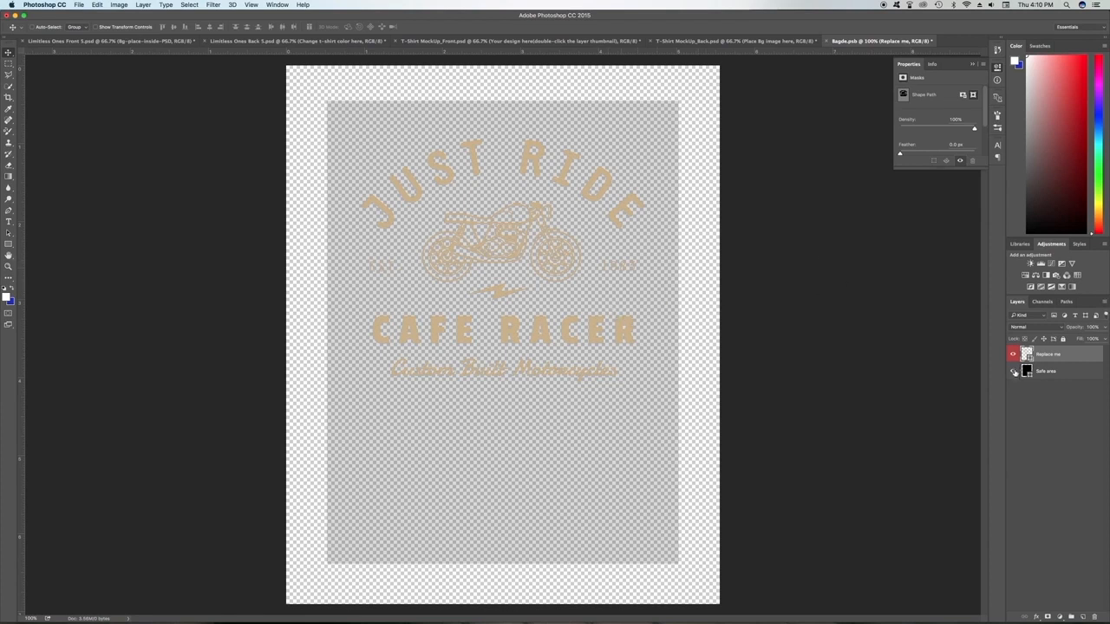
pyautogui.click(1014, 371)
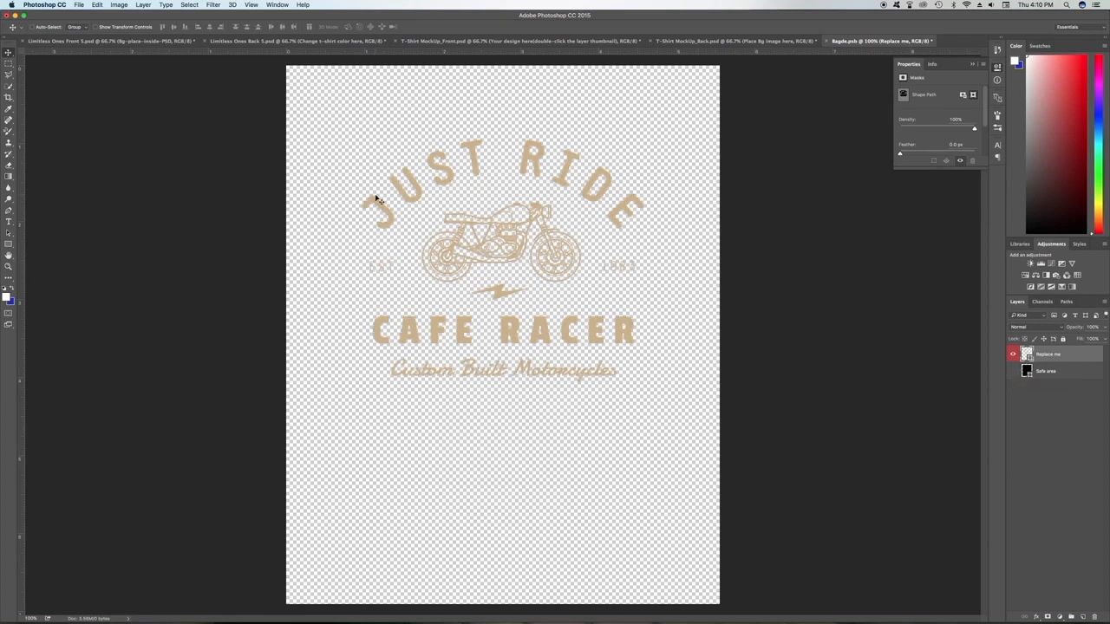
pyautogui.click(82, 7)
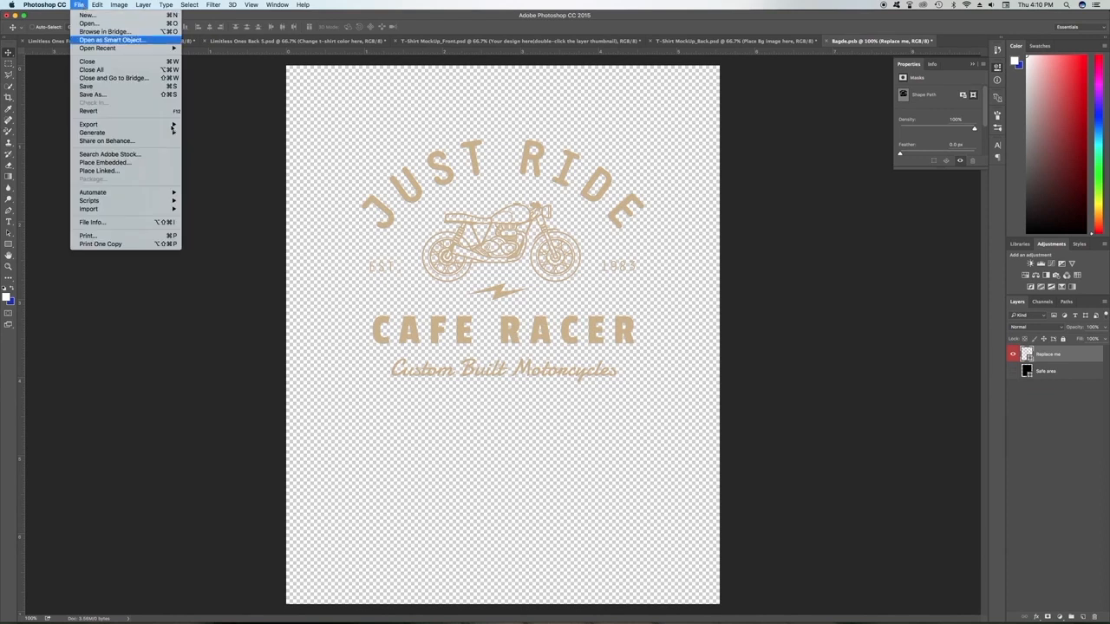
pyautogui.click(198, 148)
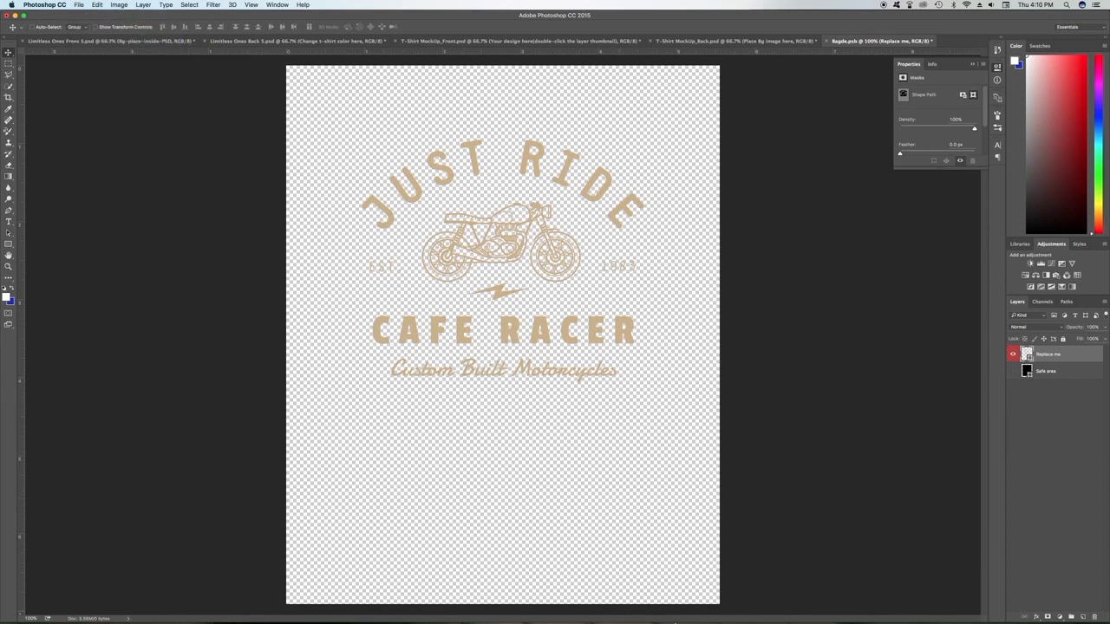
pyautogui.moveTo(667, 621)
pyautogui.click(79, 5)
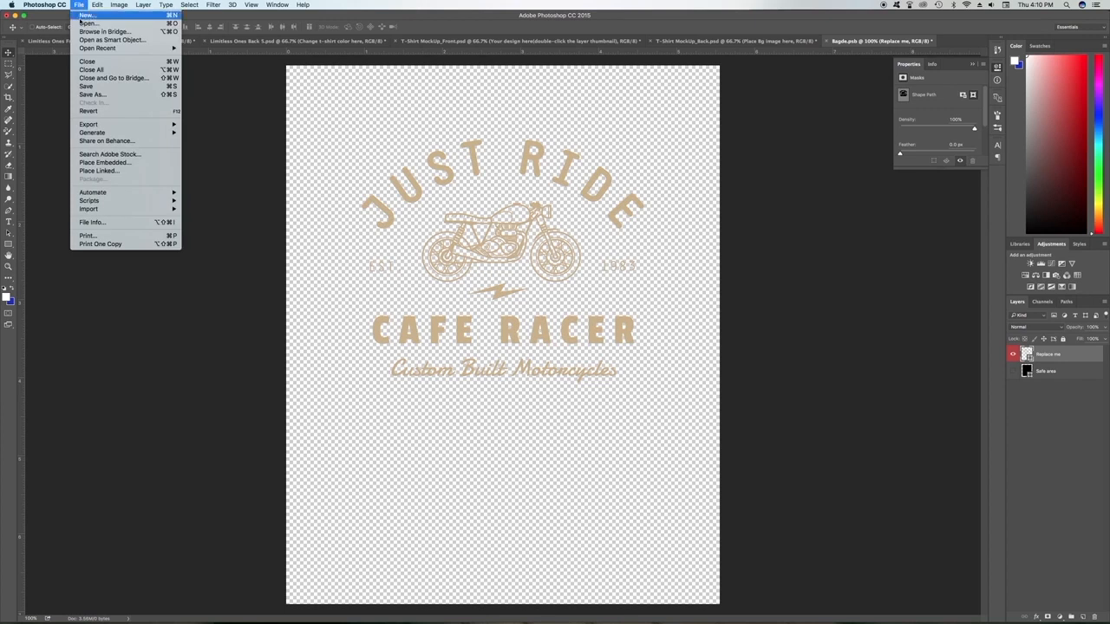
pyautogui.moveTo(142, 51)
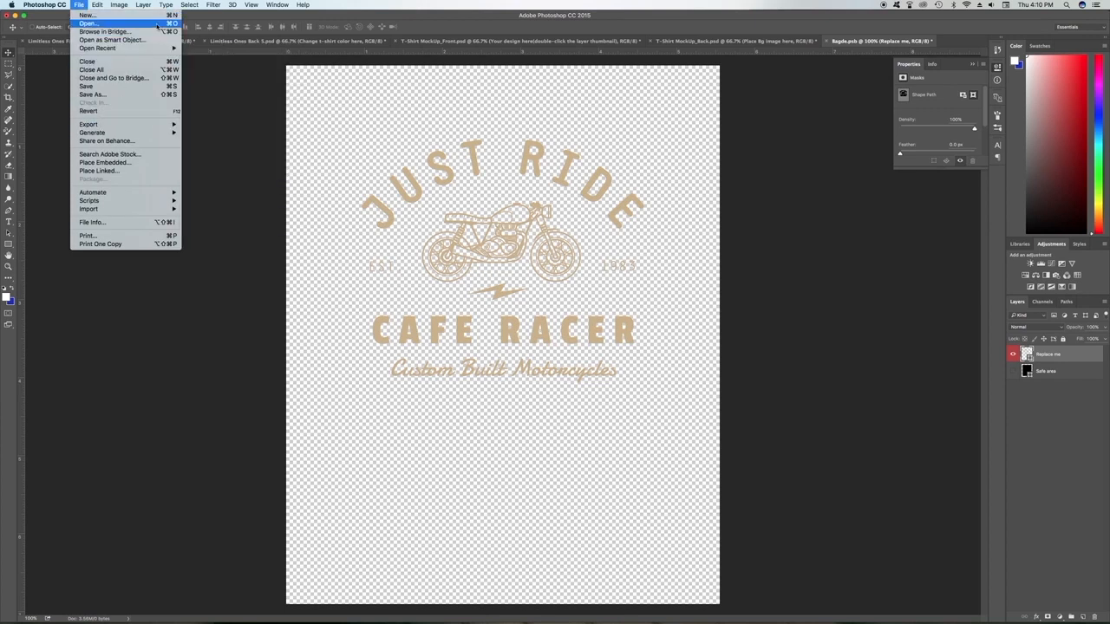
pyautogui.click(156, 24)
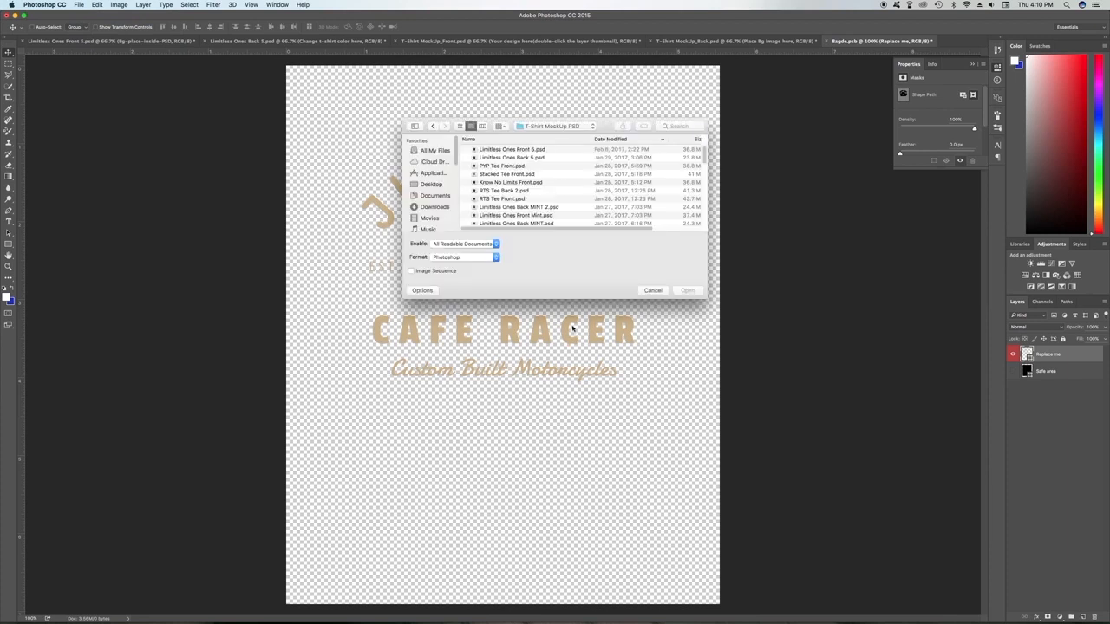
pyautogui.scroll(-1, 565, 156)
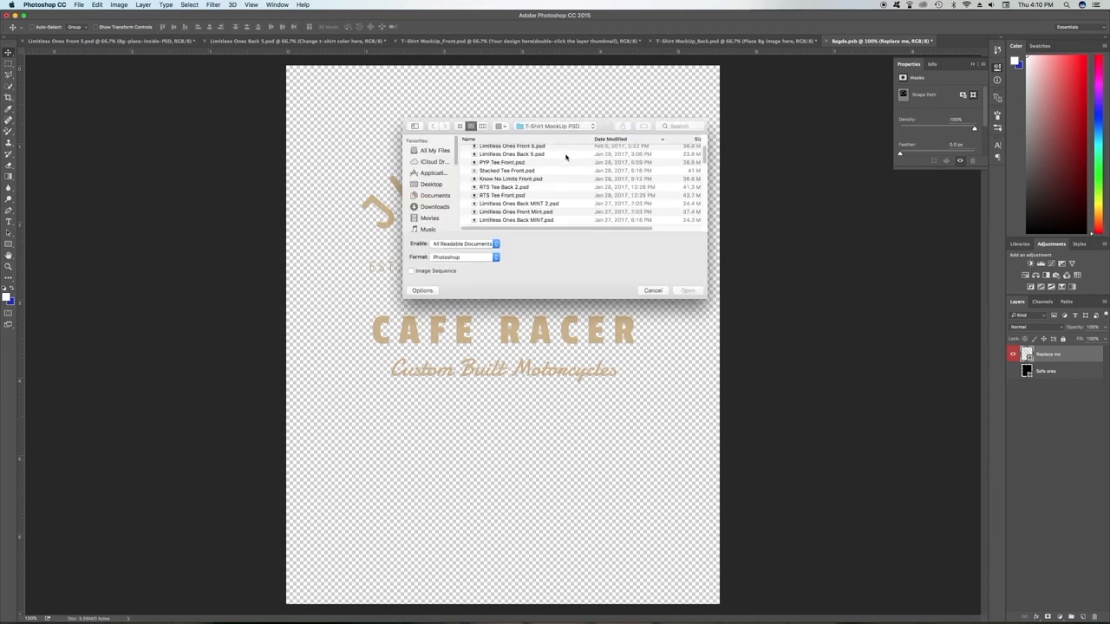
pyautogui.scroll(-2, 565, 162)
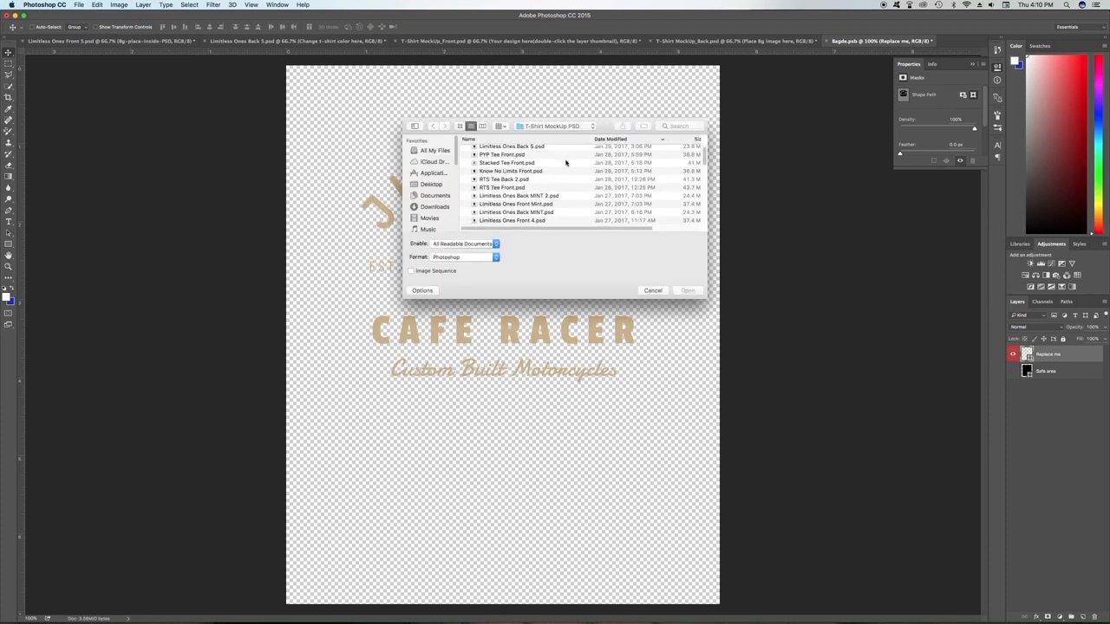
pyautogui.scroll(-10, 566, 163)
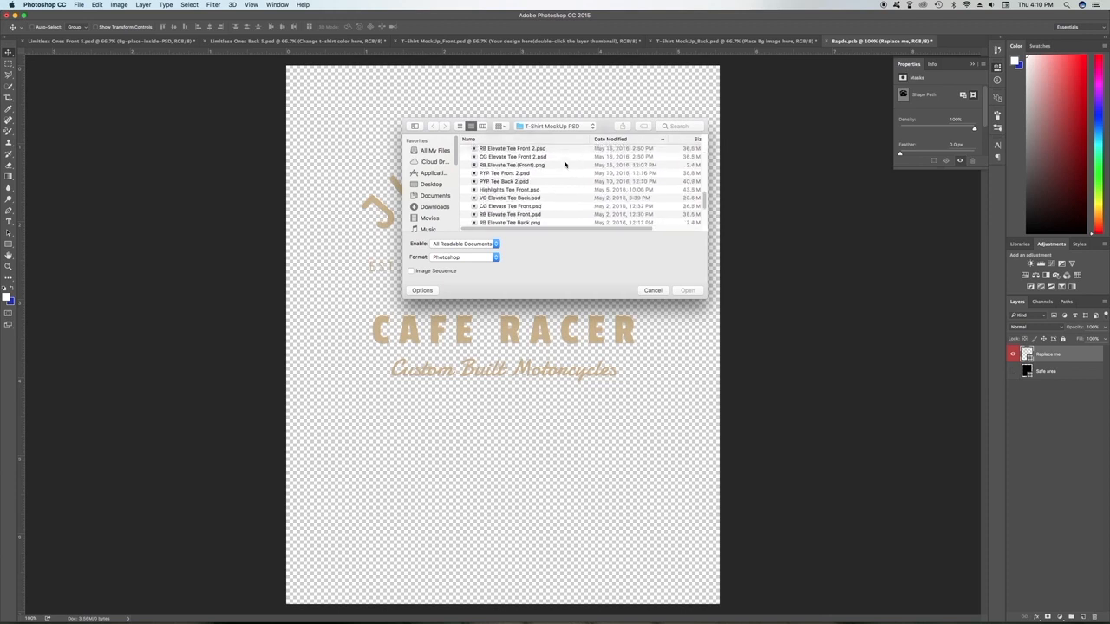
pyautogui.click(650, 291)
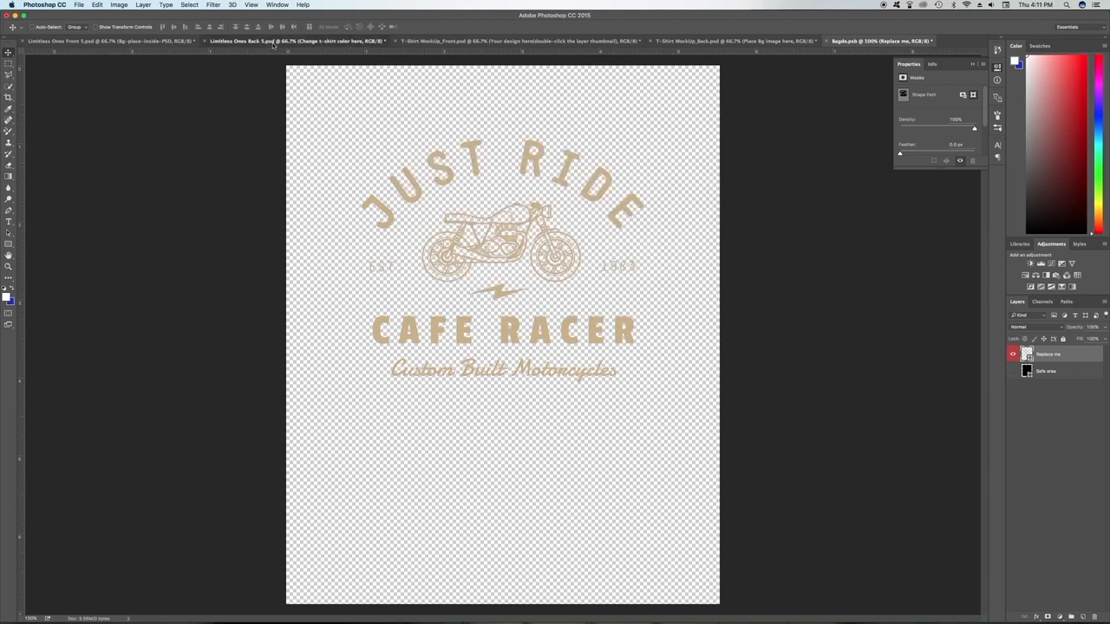
# Step: Switch to Limitless Ones Front 5.psd and open its "Your design here" smart object containing the yellow L3 logo
pyautogui.click(272, 41)
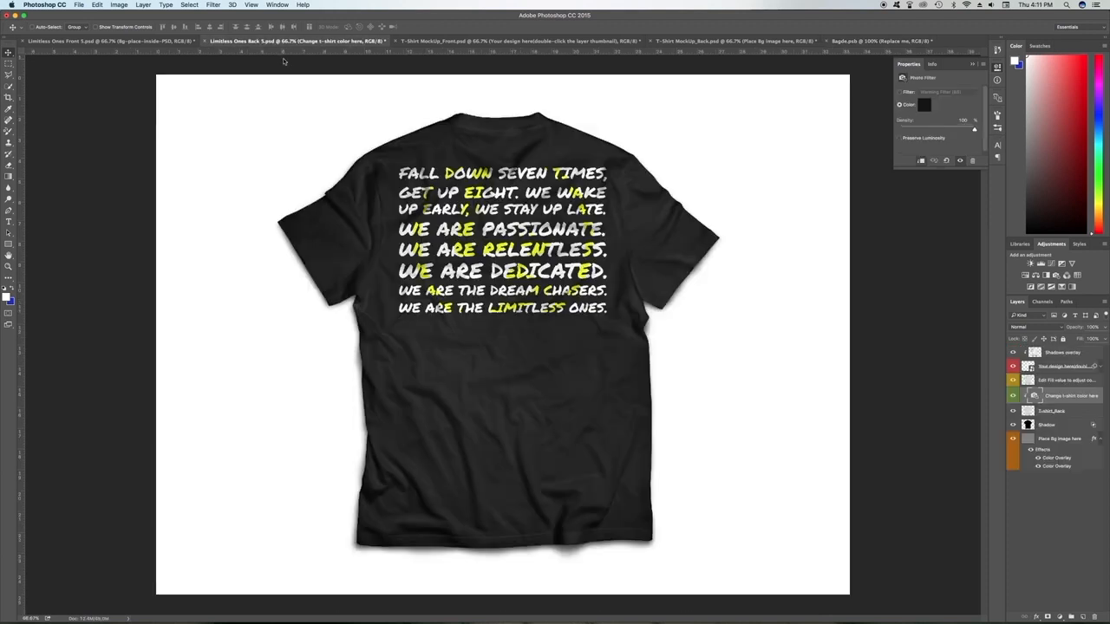
pyautogui.click(157, 41)
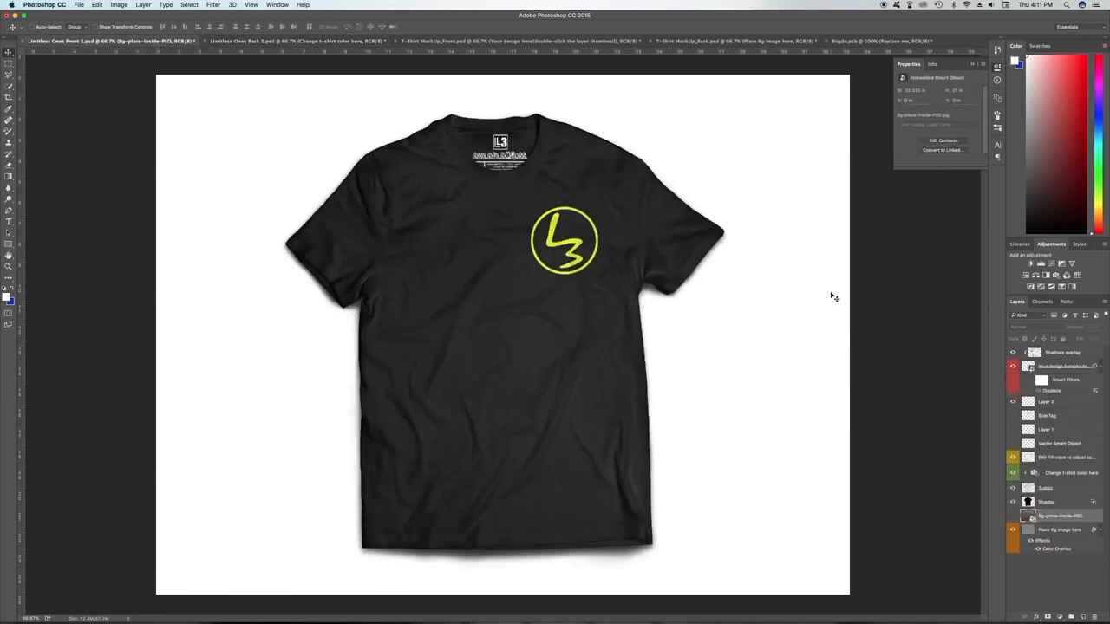
pyautogui.click(1031, 368)
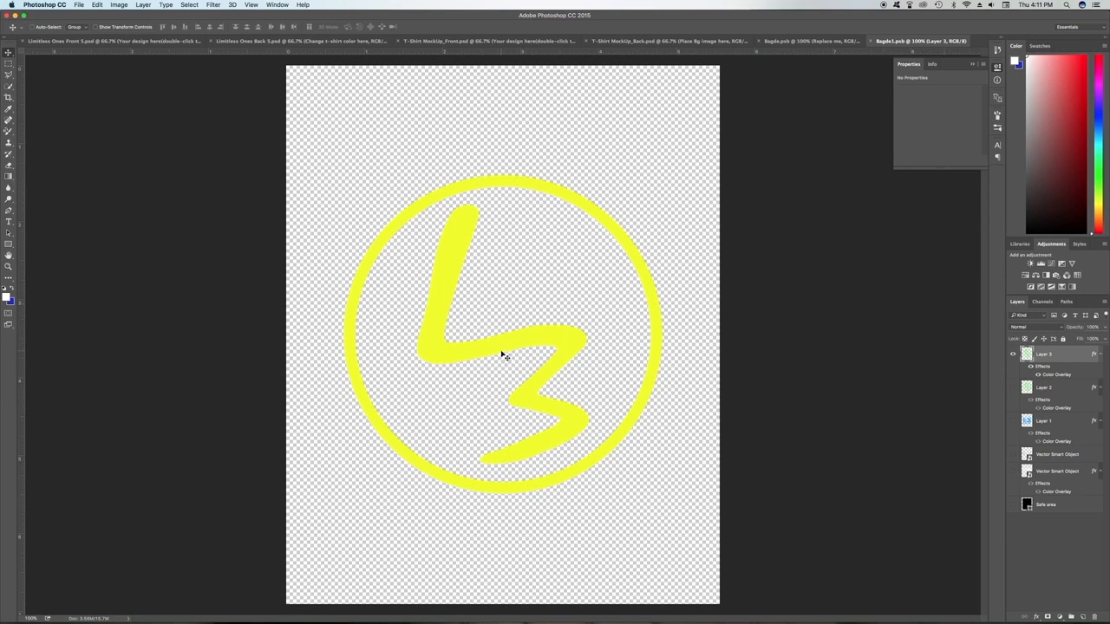
# Step: Copy the yellow L3 logo layer into the front mockup's smart object that holds the JUST RIDE artwork
pyautogui.moveTo(501, 355); pyautogui.dragTo(488, 40)
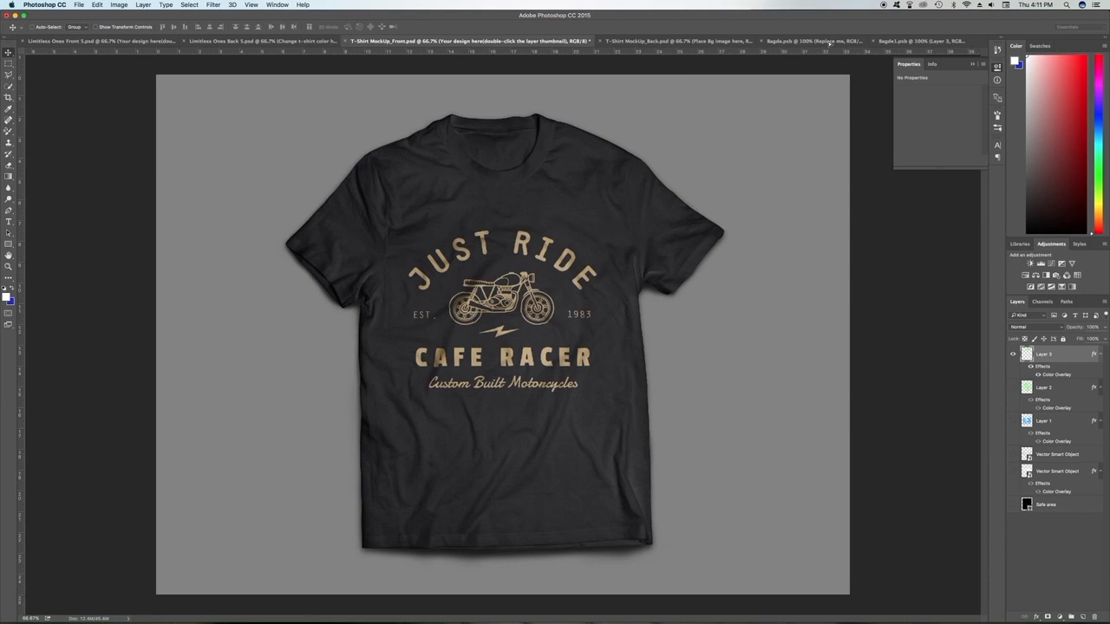
pyautogui.click(830, 42)
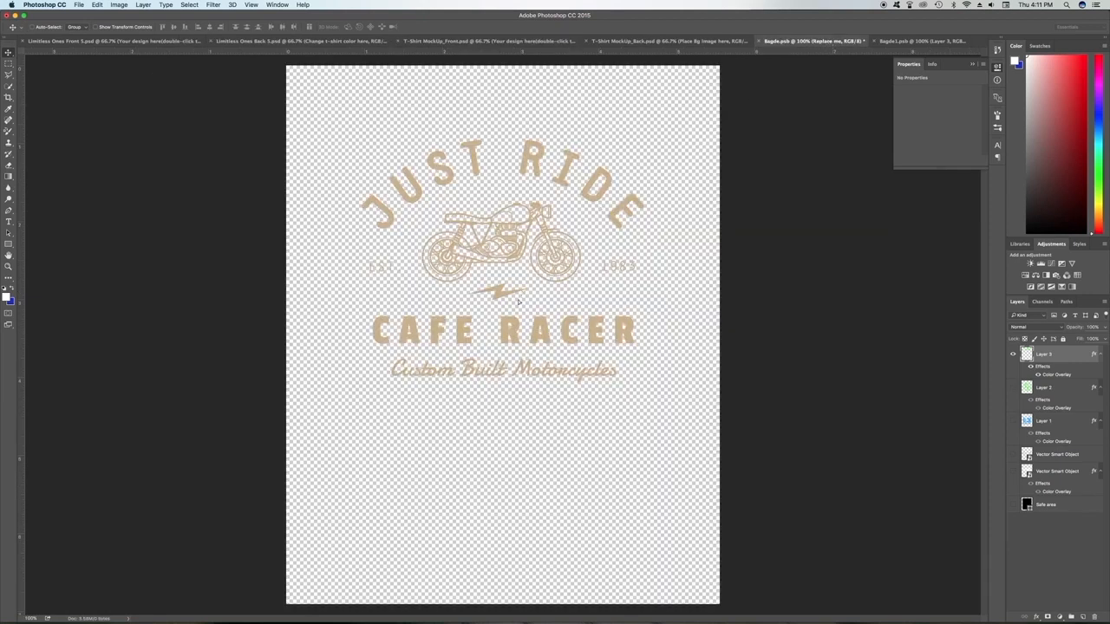
pyautogui.moveTo(519, 301); pyautogui.dragTo(519, 301)
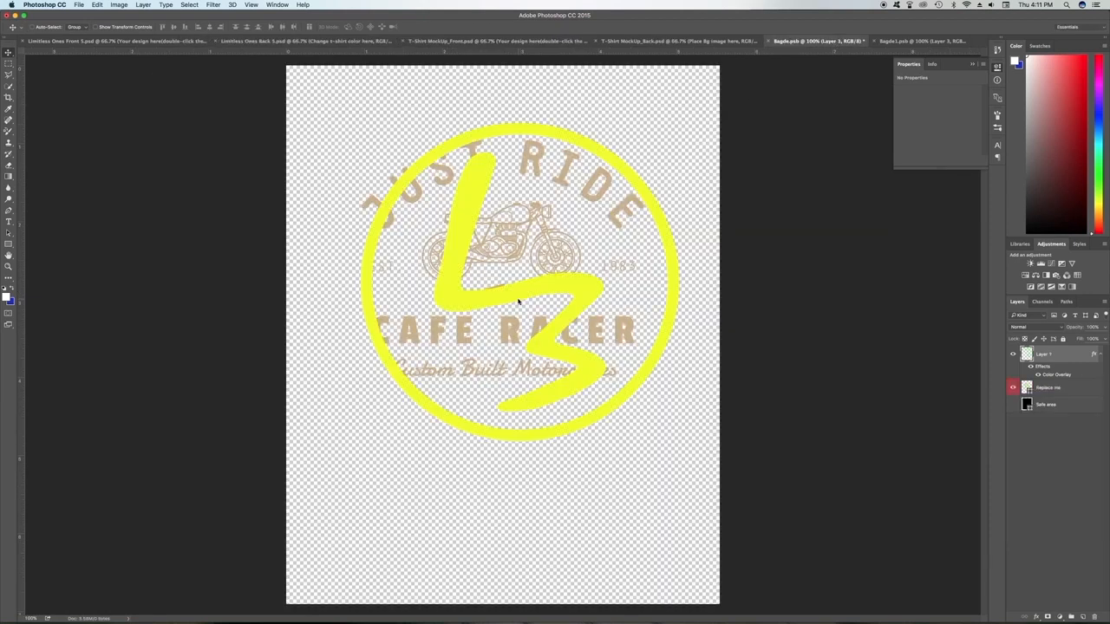
# Step: Hide the Replace me layer and move the L3 logo to the centre of the canvas
pyautogui.click(1012, 389)
pyautogui.moveTo(559, 294); pyautogui.dragTo(538, 351)
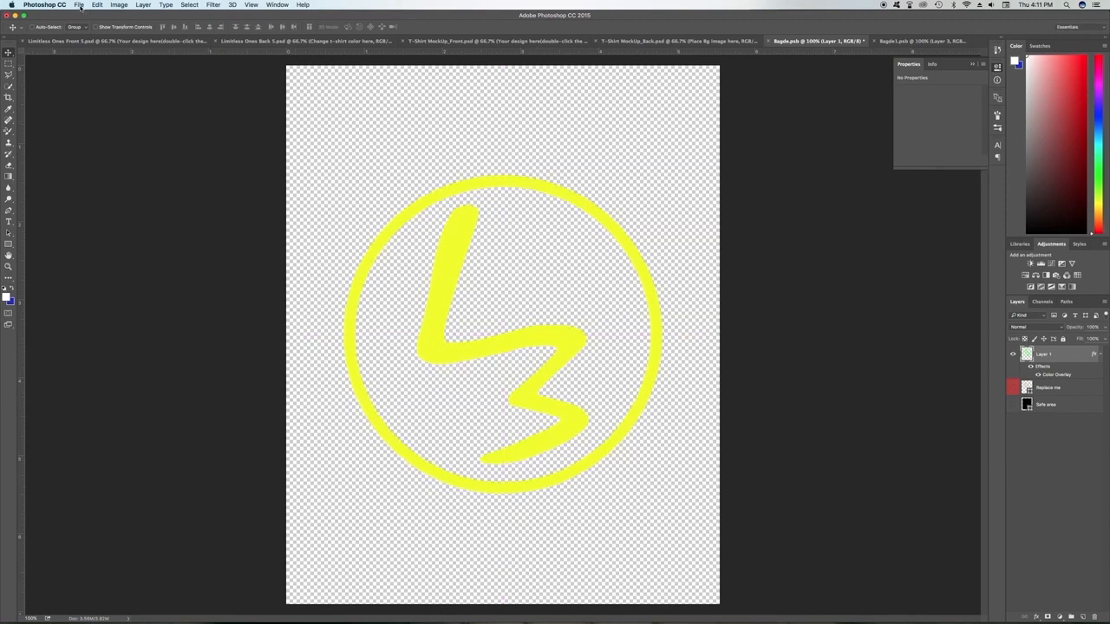
# Step: Save the smart object with the L3 logo, accepting the Displace settings and cancelling the choice of a displacement map file
pyautogui.click(80, 5)
pyautogui.moveTo(83, 51)
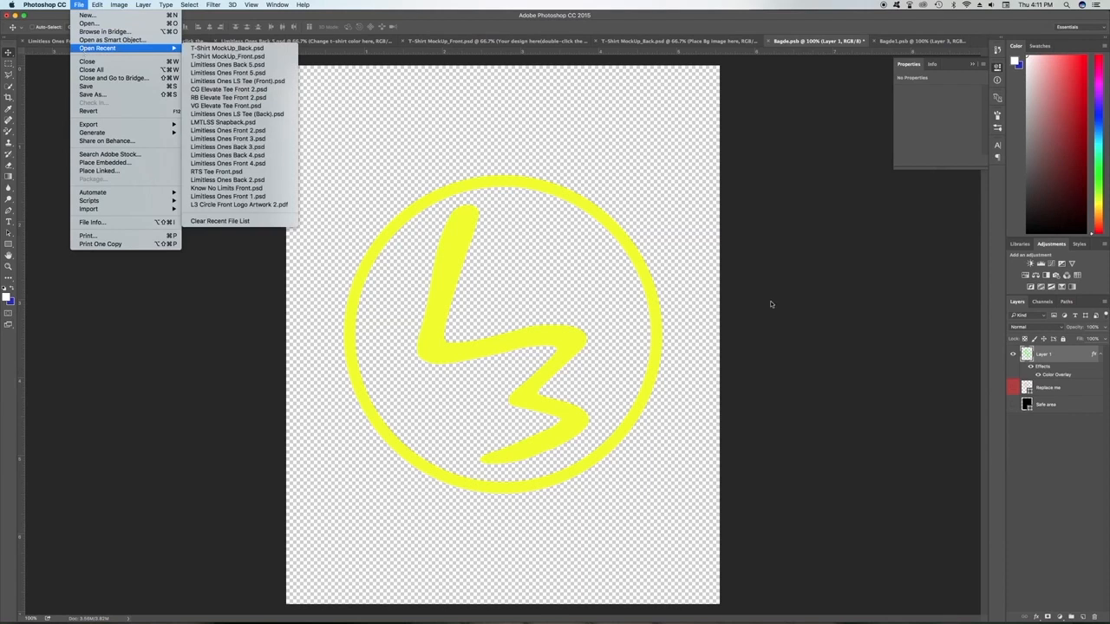
pyautogui.click(771, 304)
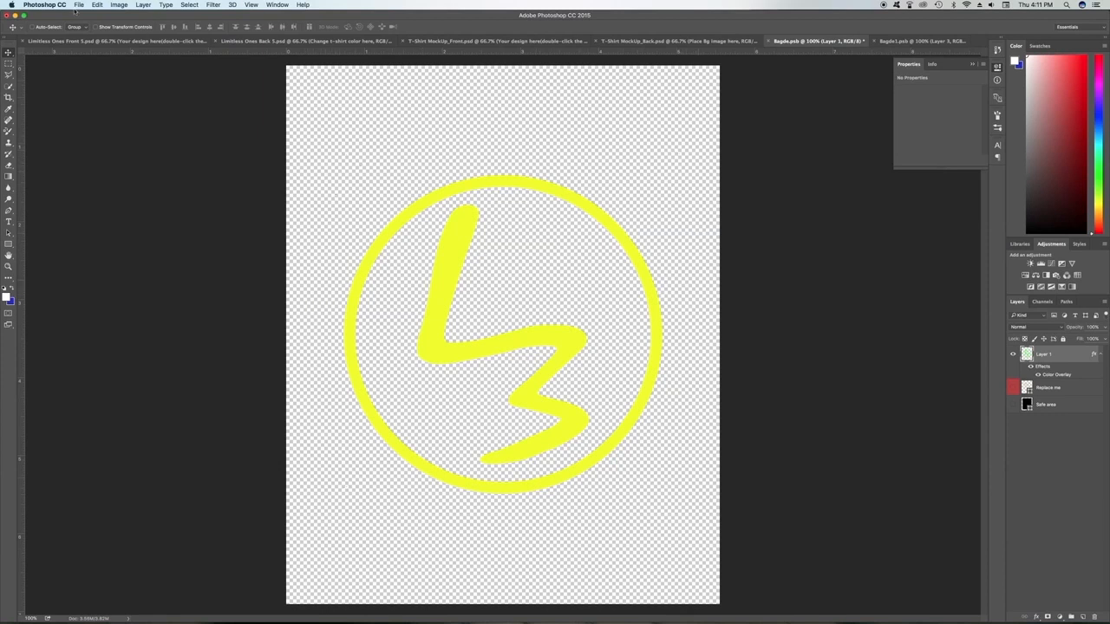
pyautogui.click(78, 5)
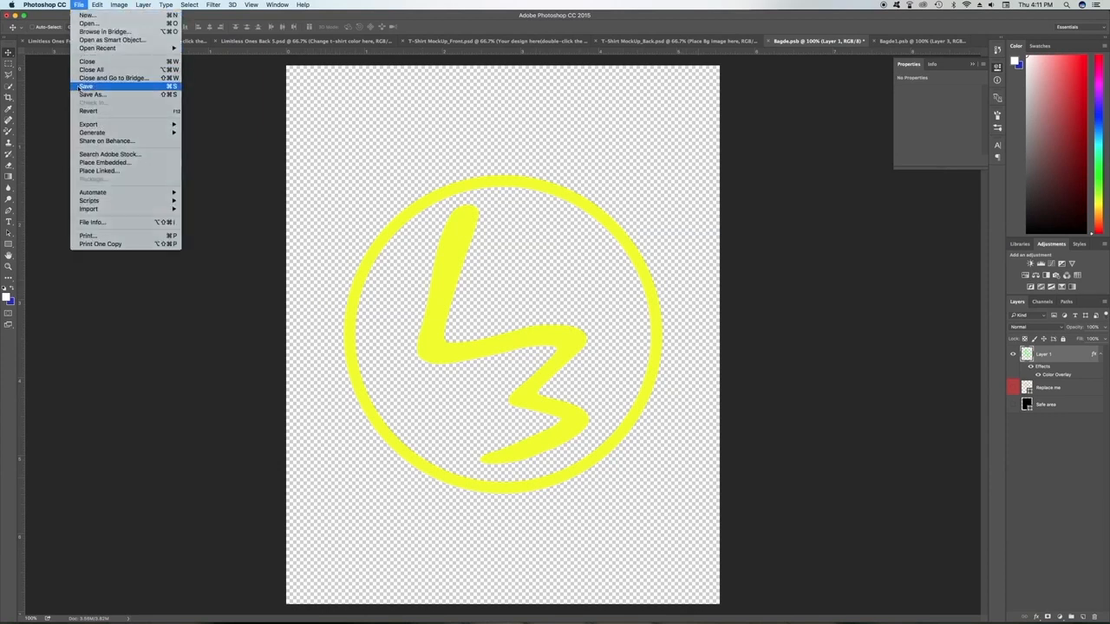
pyautogui.click(80, 88)
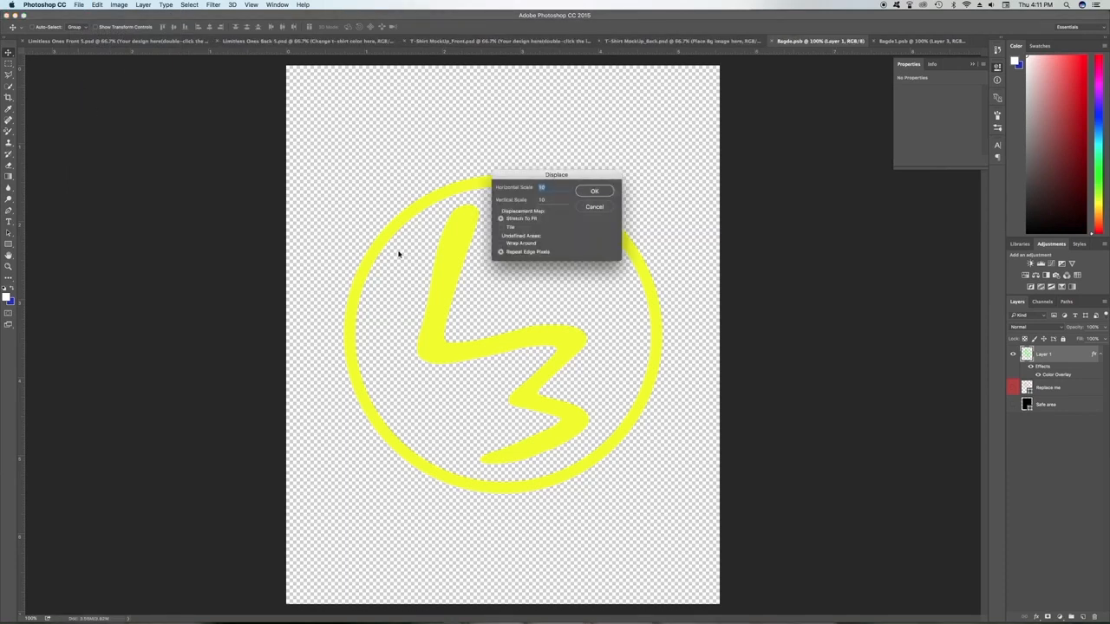
pyautogui.moveTo(562, 176); pyautogui.dragTo(610, 124)
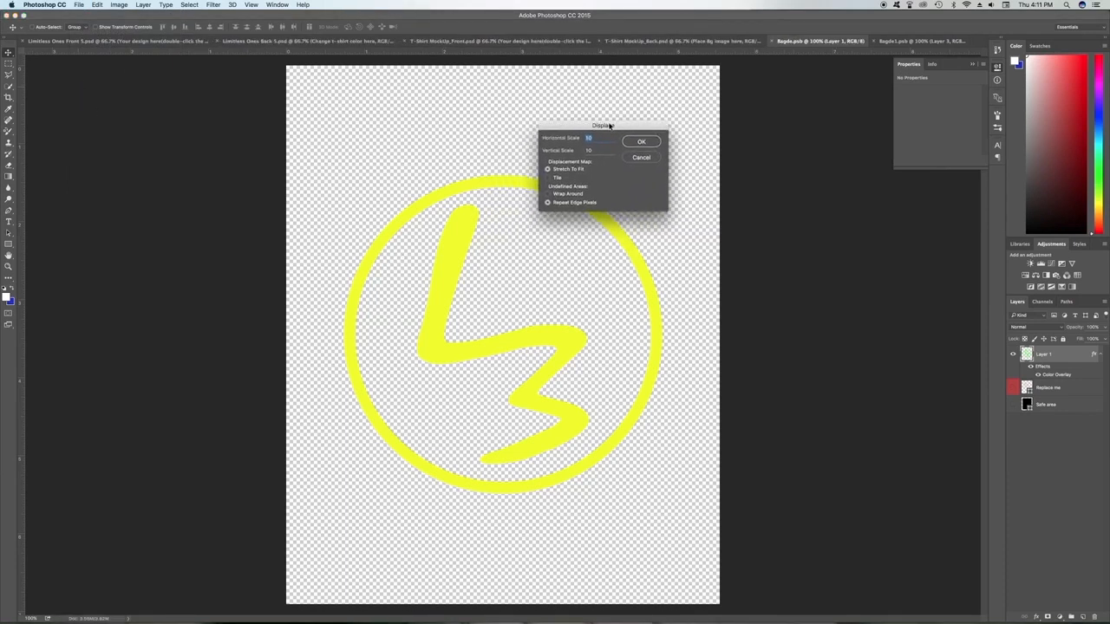
pyautogui.click(638, 141)
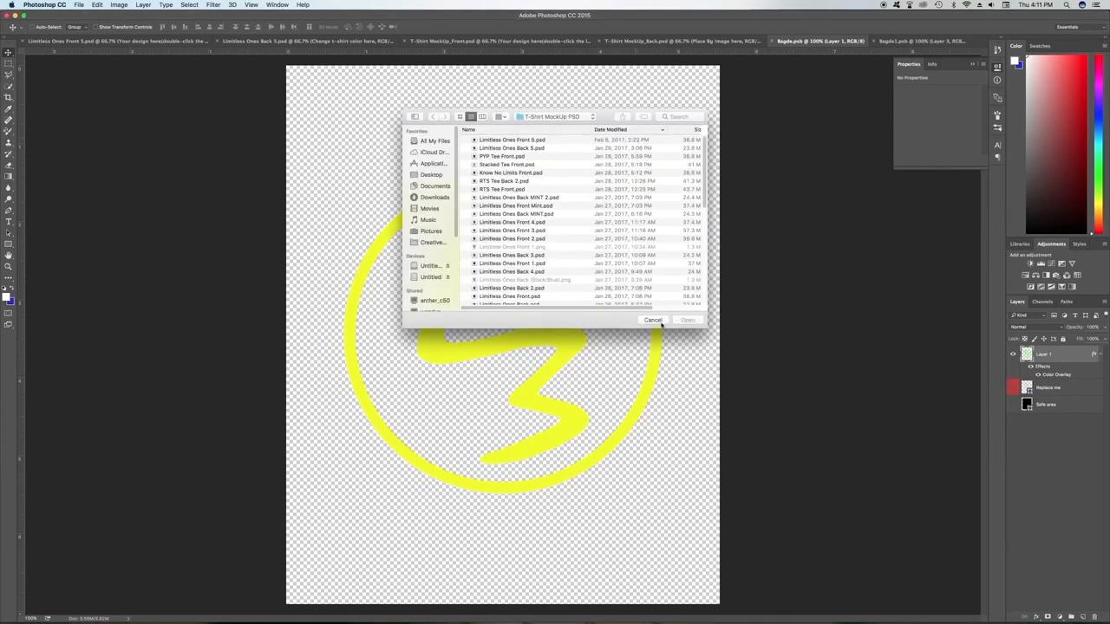
pyautogui.click(652, 320)
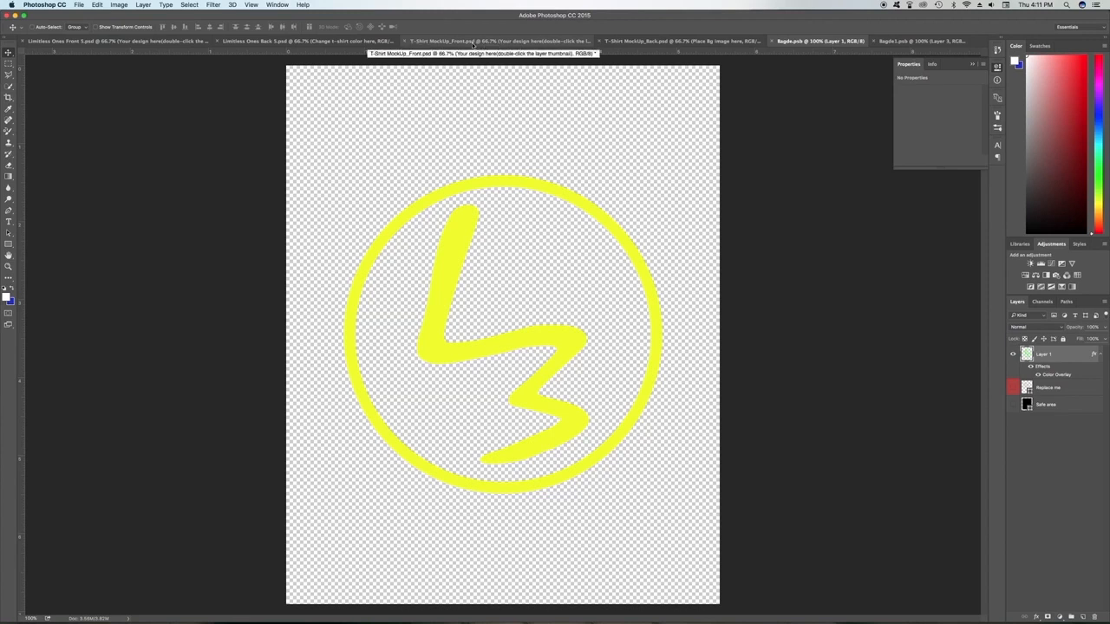
# Step: In T-Shirt MockUp_Front.psd, move the L3 logo up onto the chest and scale it down to about 3.75 in
pyautogui.click(473, 42)
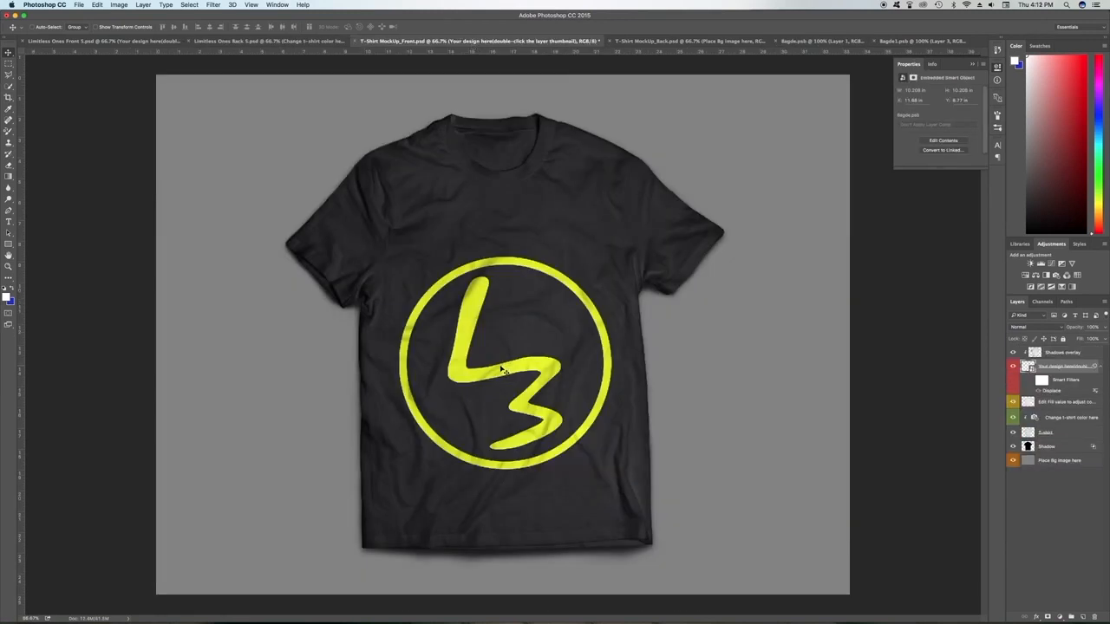
pyautogui.moveTo(501, 368); pyautogui.dragTo(545, 265)
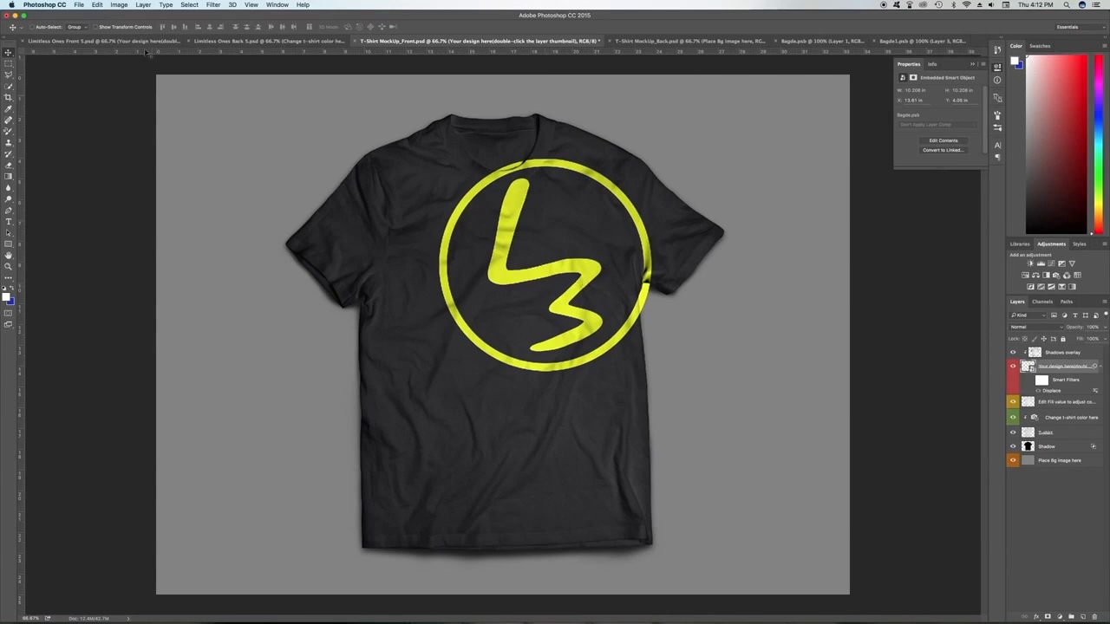
pyautogui.click(98, 6)
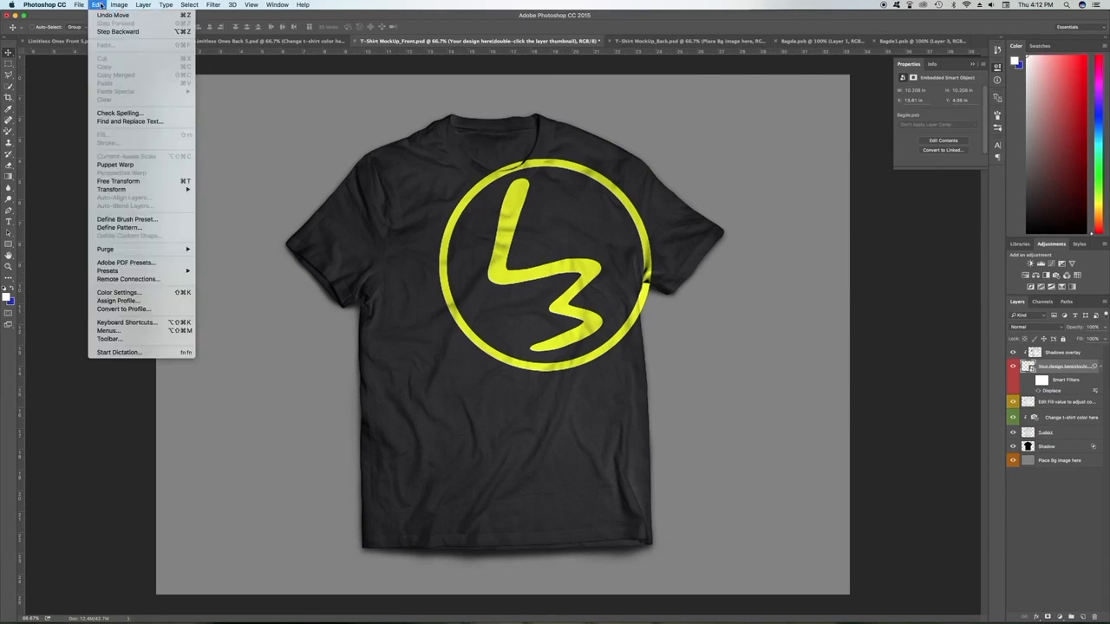
pyautogui.moveTo(110, 189)
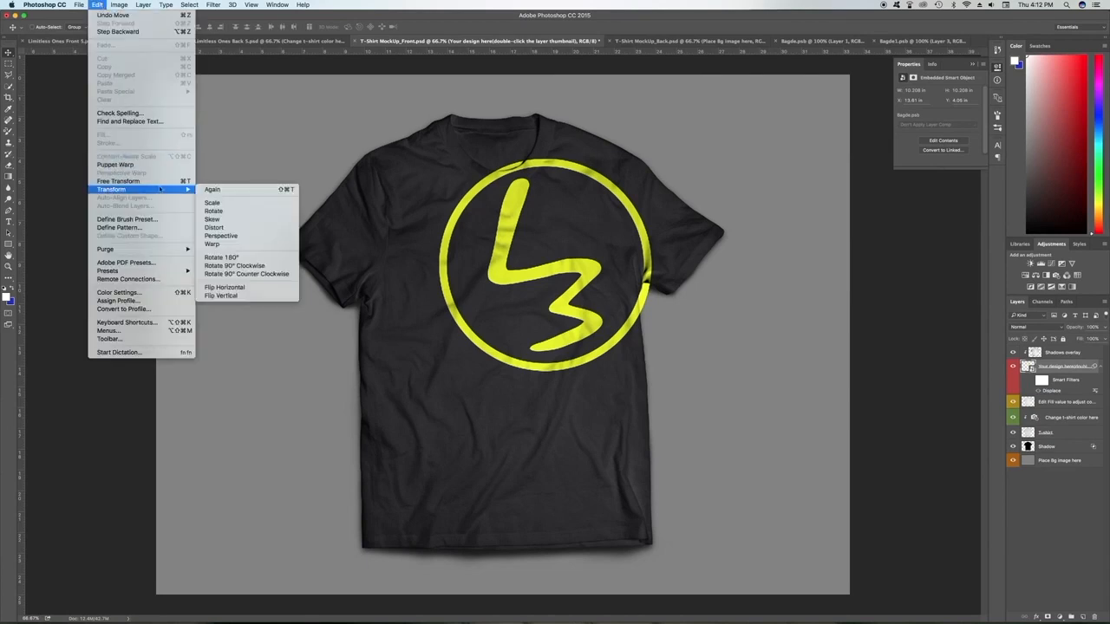
pyautogui.click(212, 204)
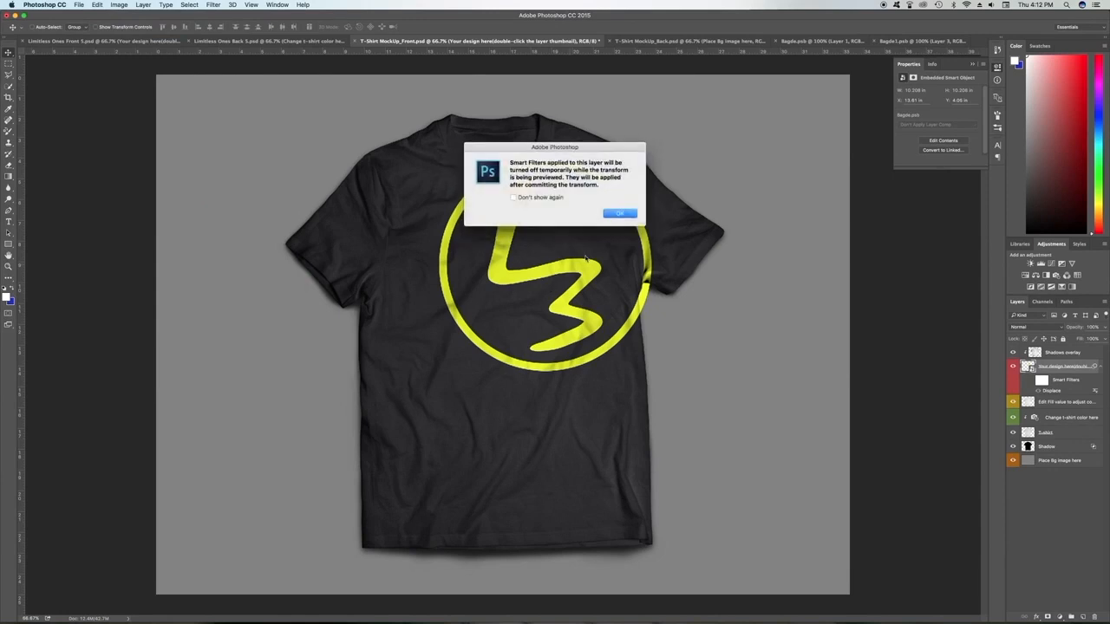
pyautogui.click(620, 214)
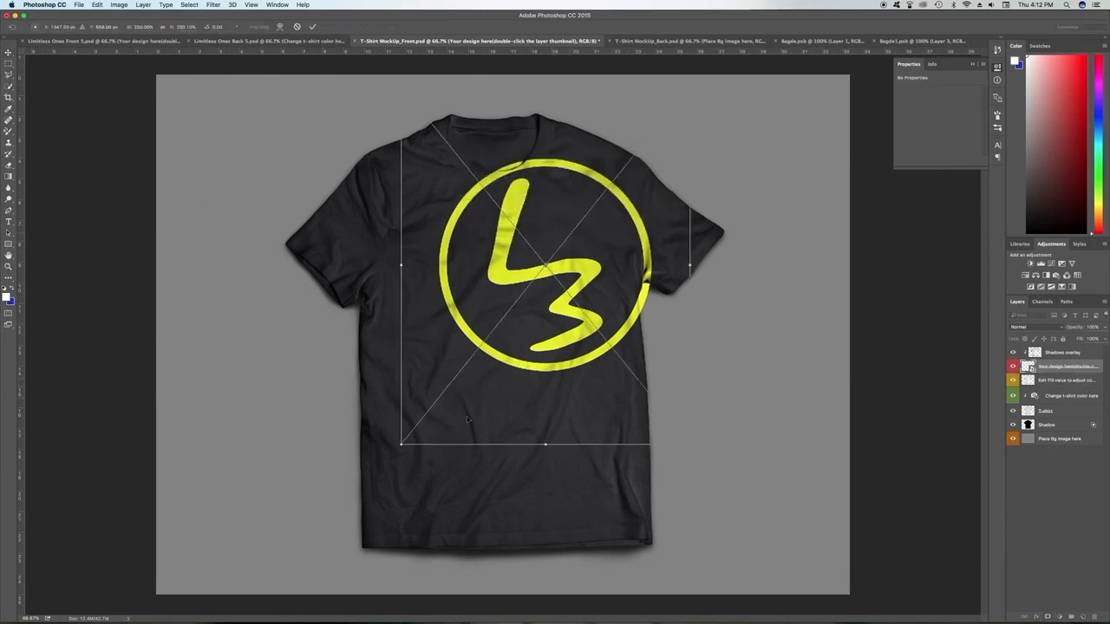
pyautogui.moveTo(401, 445); pyautogui.dragTo(549, 279)
pyautogui.moveTo(687, 268); pyautogui.dragTo(598, 302)
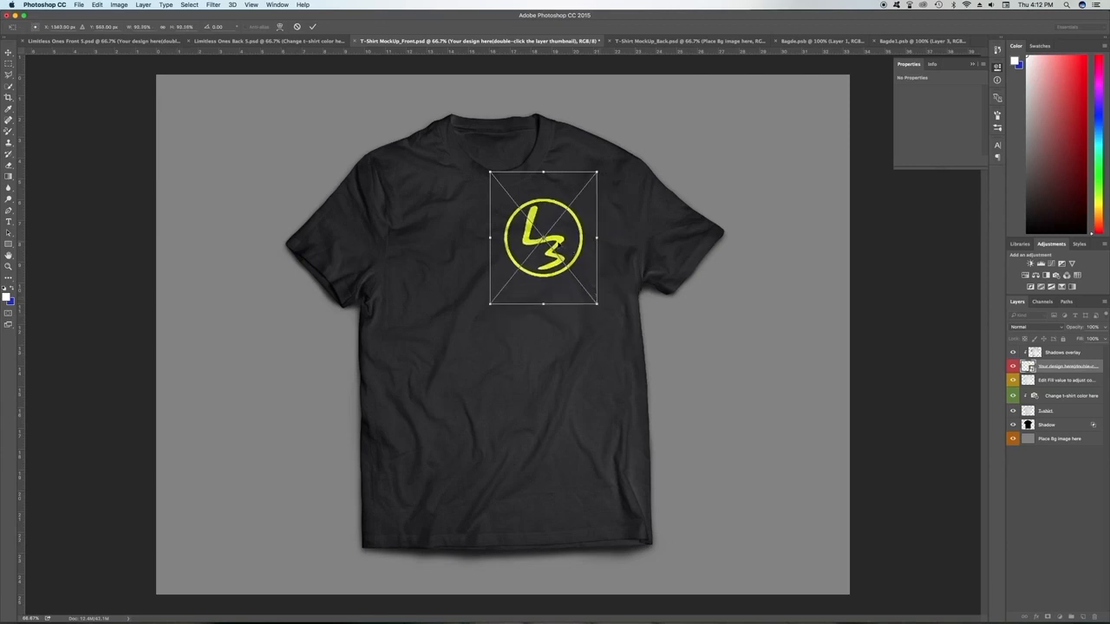
# Step: Position the logo on the wearer's left chest and commit the transform, accepting the Displace settings without choosing a map file
pyautogui.moveTo(568, 227)
pyautogui.mouseDown()
pyautogui.moveTo(598, 235)
pyautogui.moveTo(584, 230)
pyautogui.mouseUp()
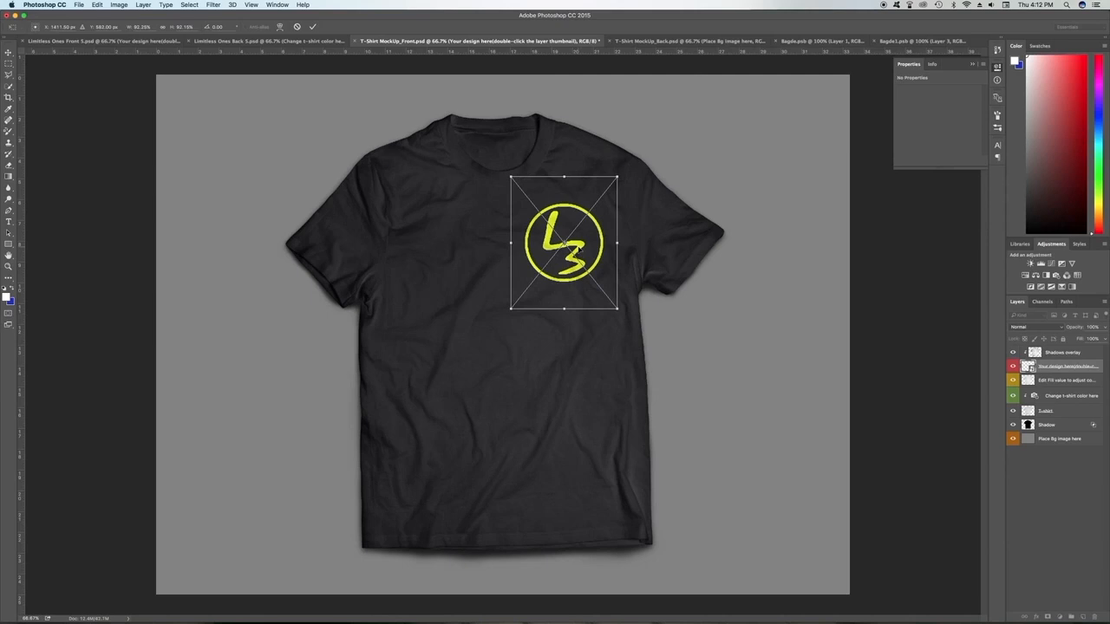
pyautogui.press('Return')
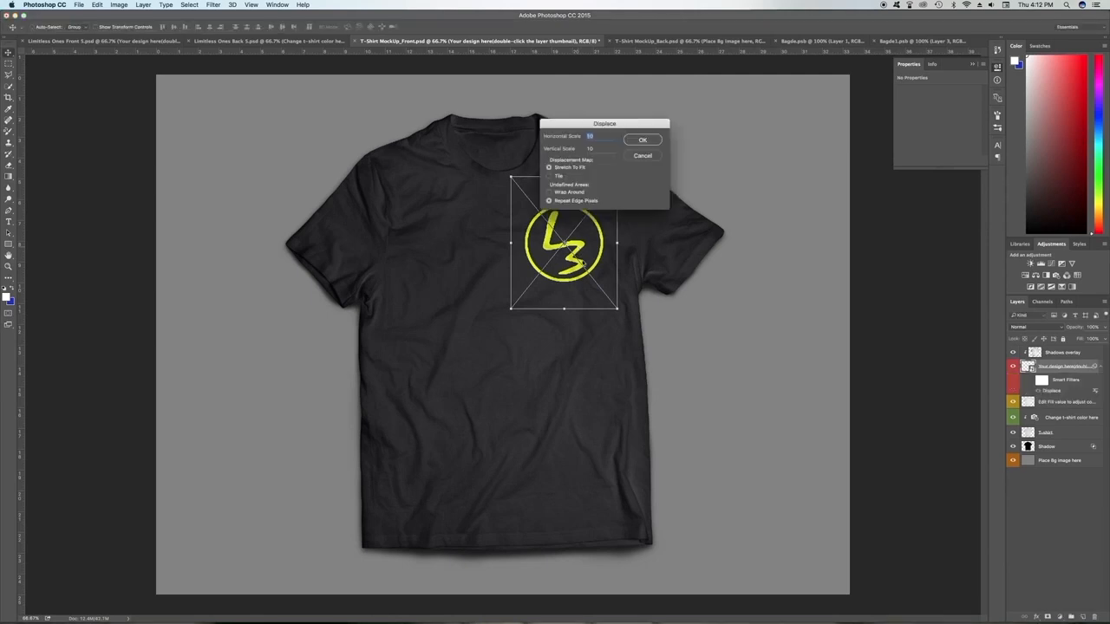
pyautogui.click(642, 139)
pyautogui.click(647, 320)
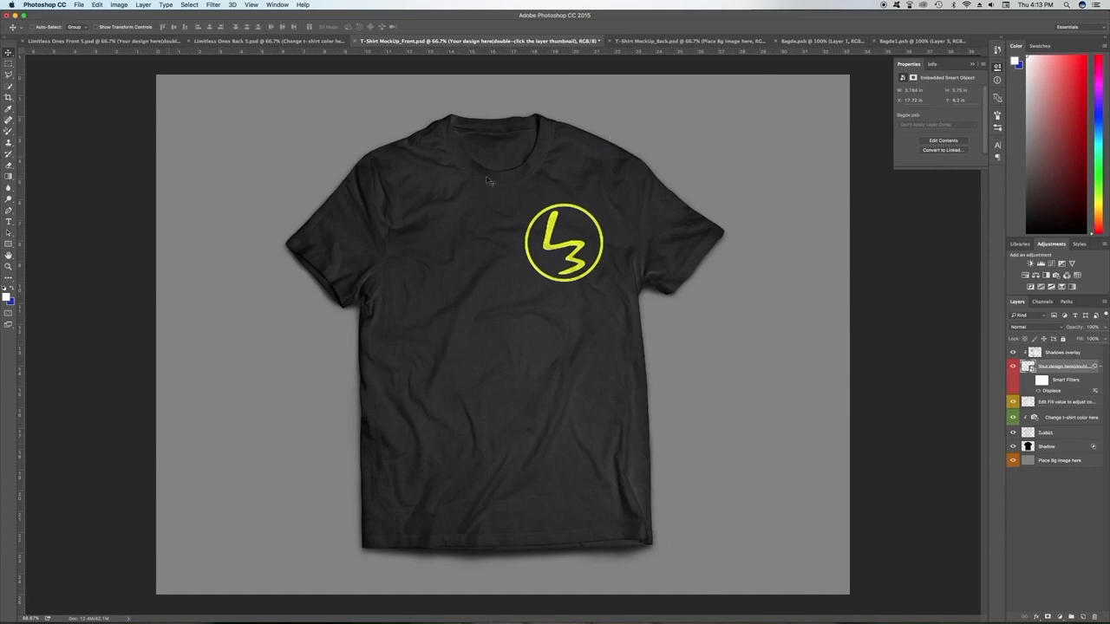
# Step: Apply a Color Overlay to the Place Bg image here layer and add a second overlay on top in white
pyautogui.rightClick(1048, 465)
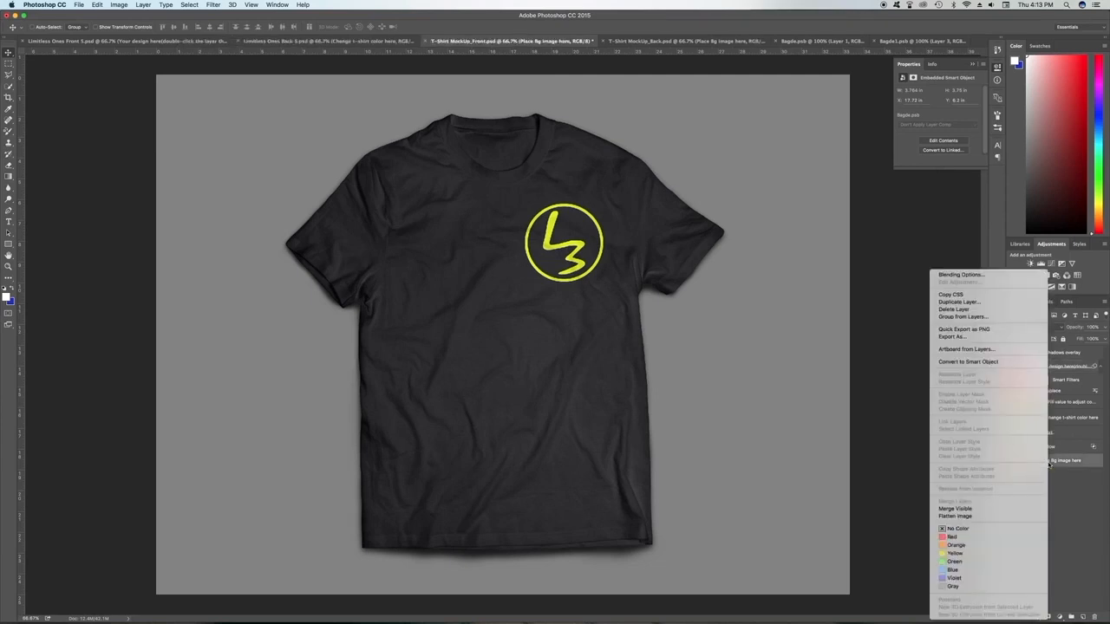
pyautogui.click(971, 277)
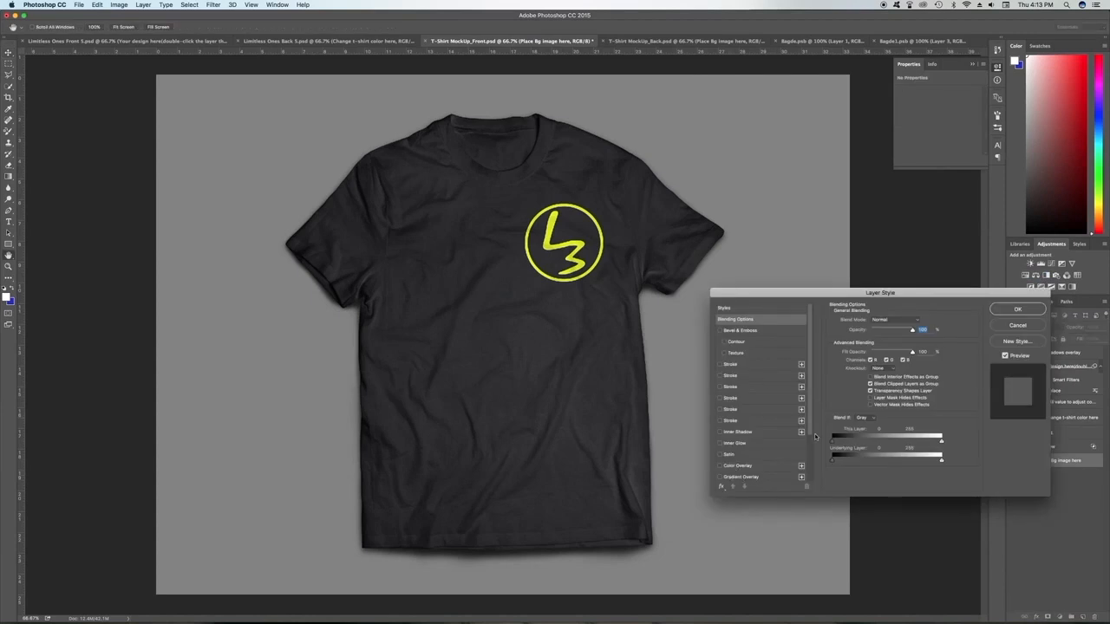
pyautogui.click(720, 466)
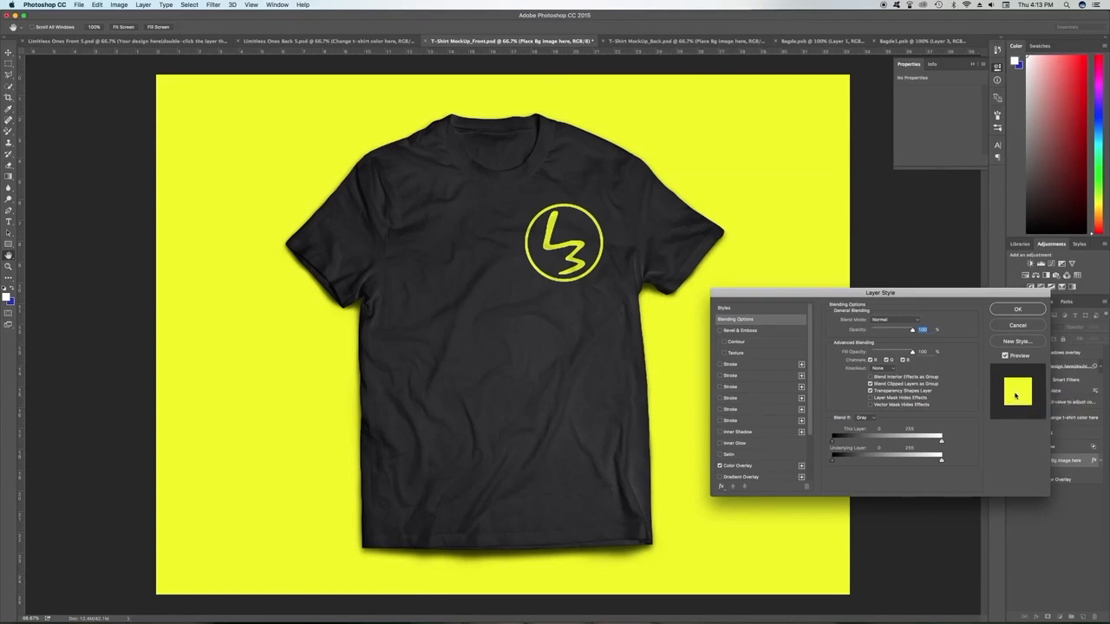
pyautogui.moveTo(955, 298); pyautogui.dragTo(952, 270)
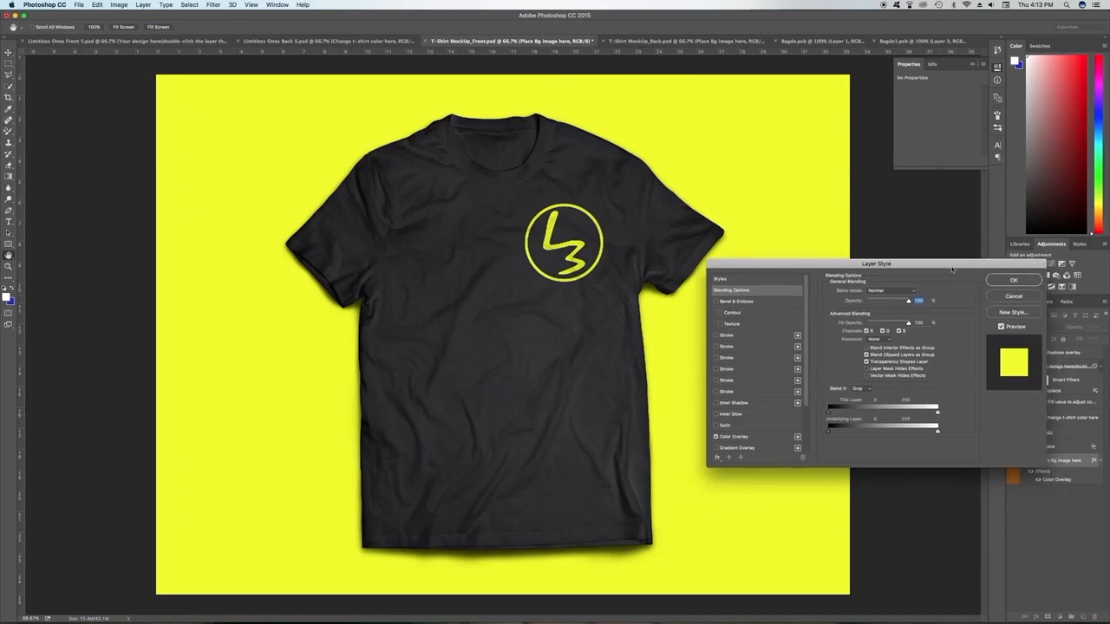
pyautogui.click(797, 437)
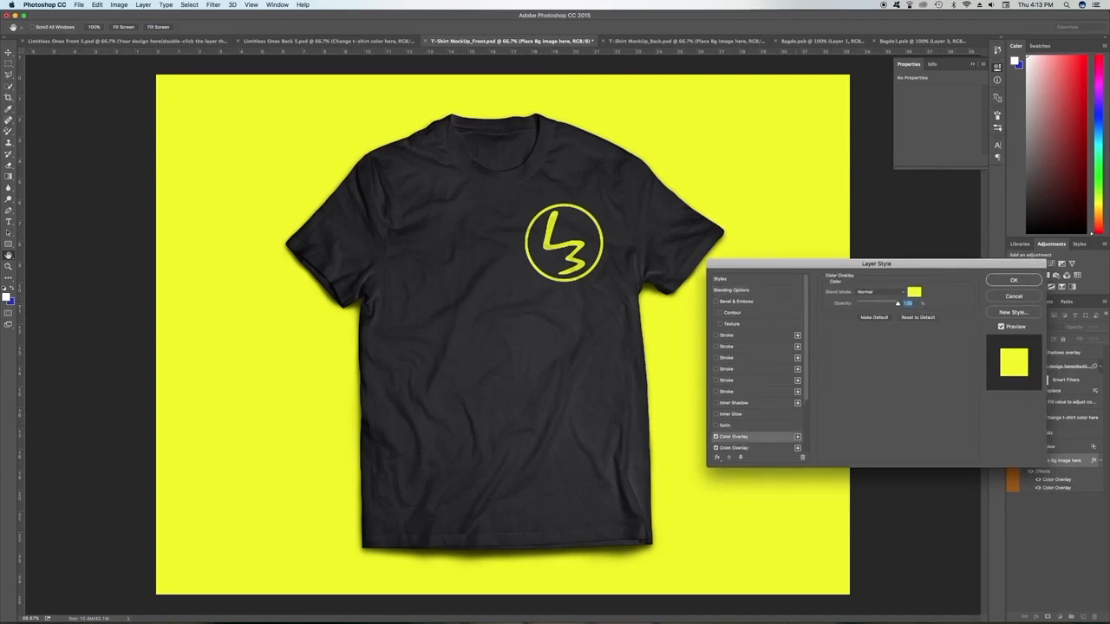
pyautogui.click(913, 292)
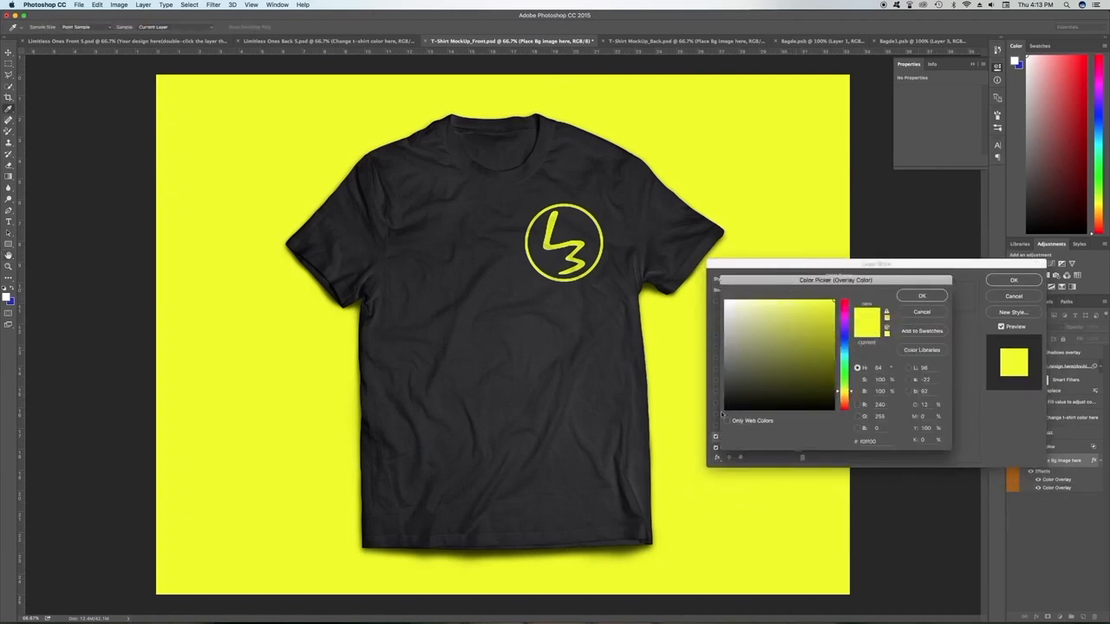
pyautogui.moveTo(744, 325); pyautogui.dragTo(724, 302)
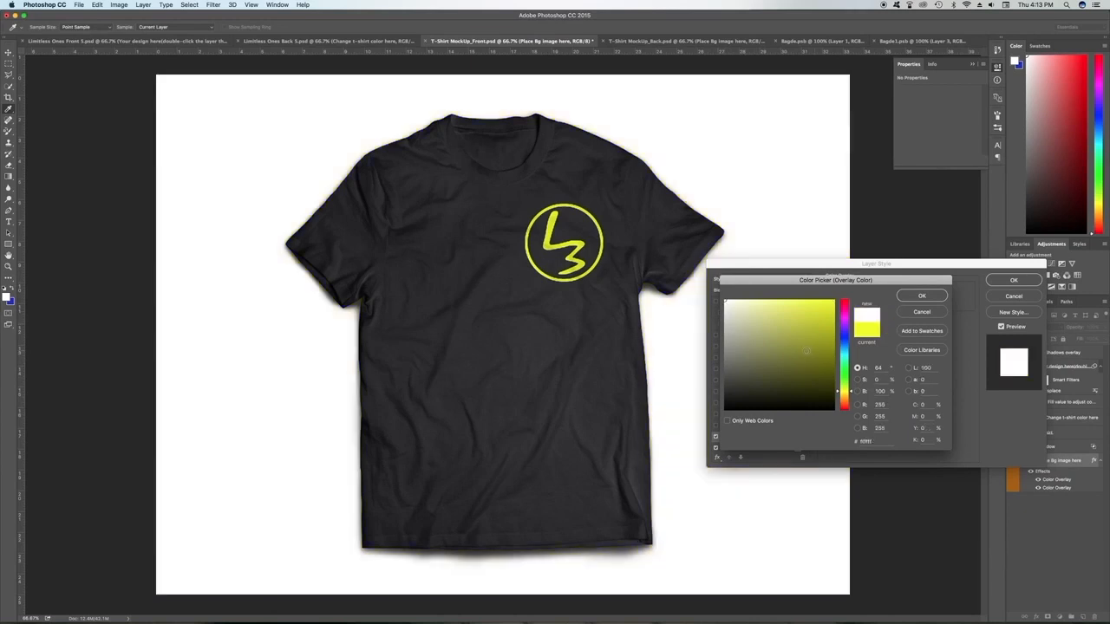
pyautogui.click(917, 296)
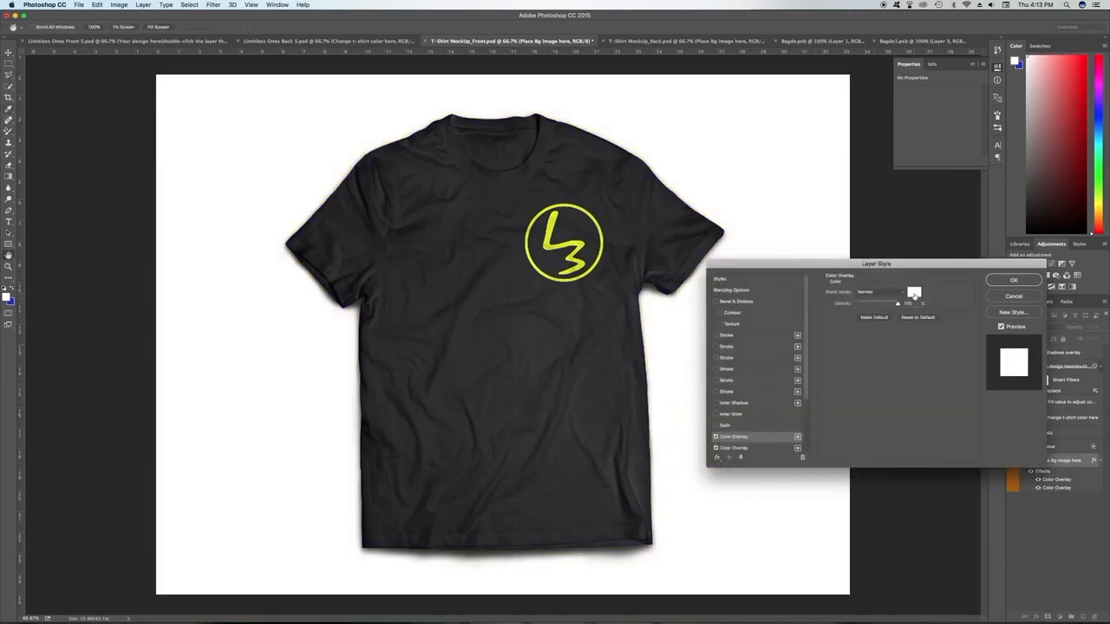
pyautogui.click(1011, 281)
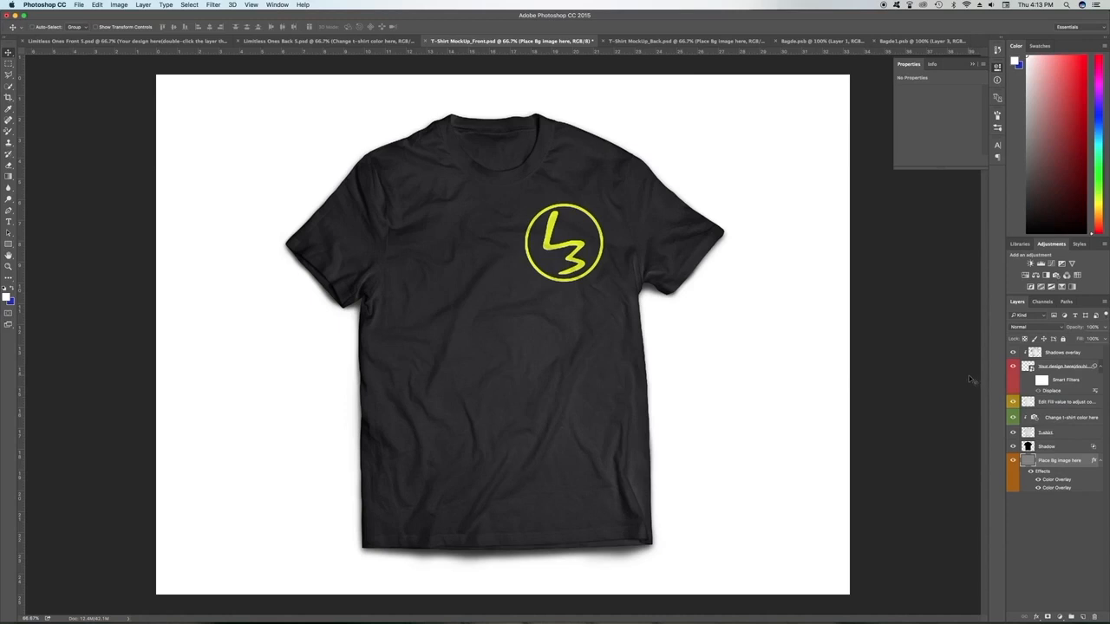
# Step: Examine the back mockup, the two open L3 logo smart objects and the Limitless Ones Front 5.psd reference design
pyautogui.click(679, 41)
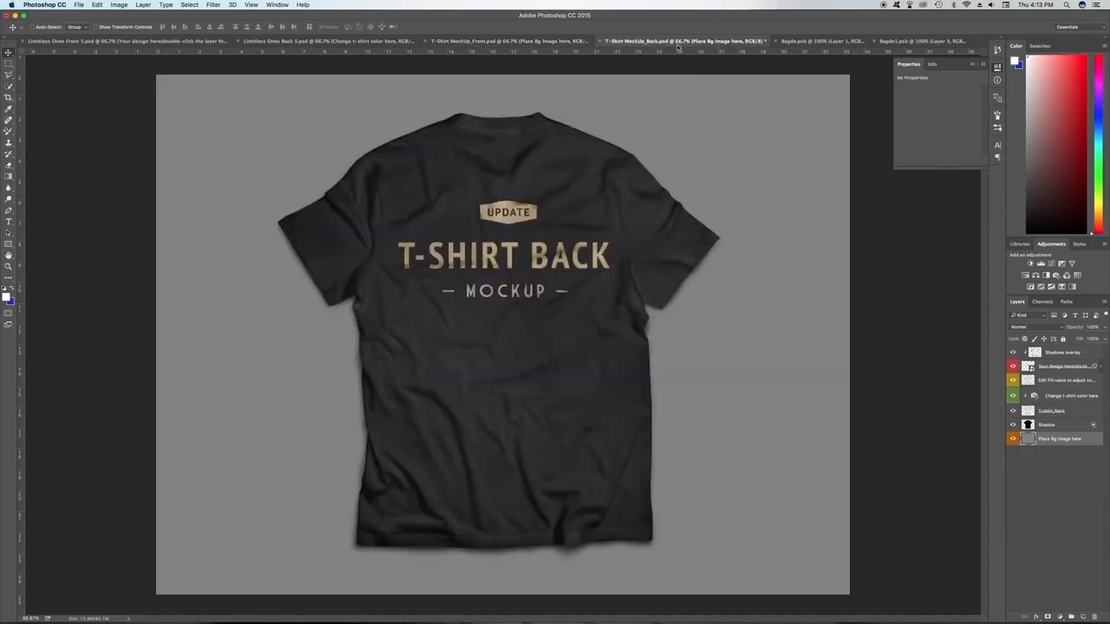
pyautogui.click(804, 42)
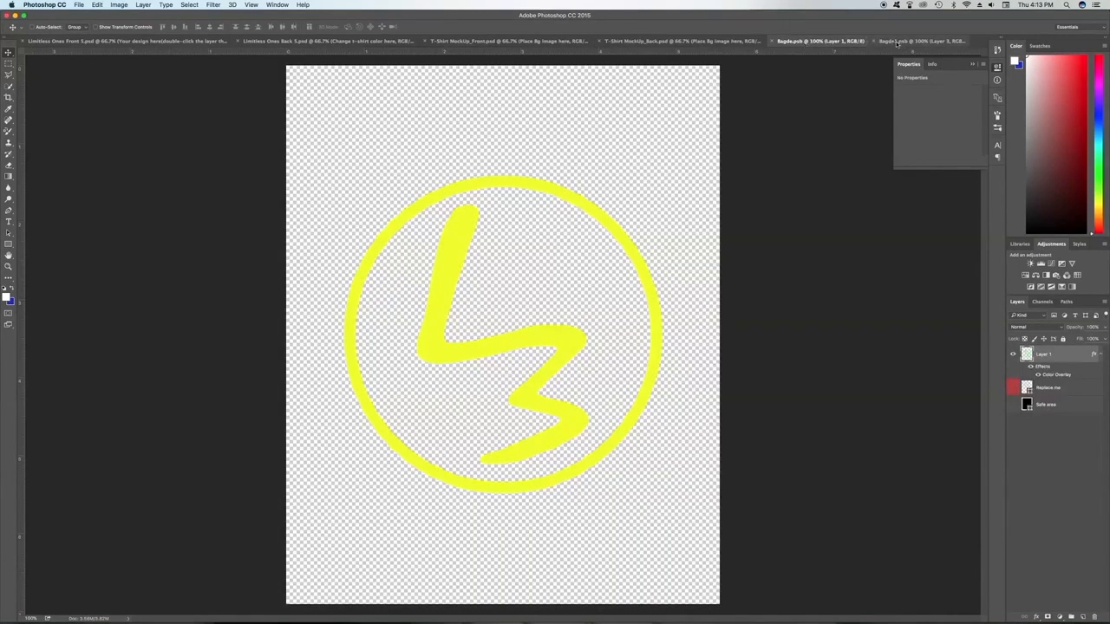
pyautogui.click(874, 41)
pyautogui.click(839, 45)
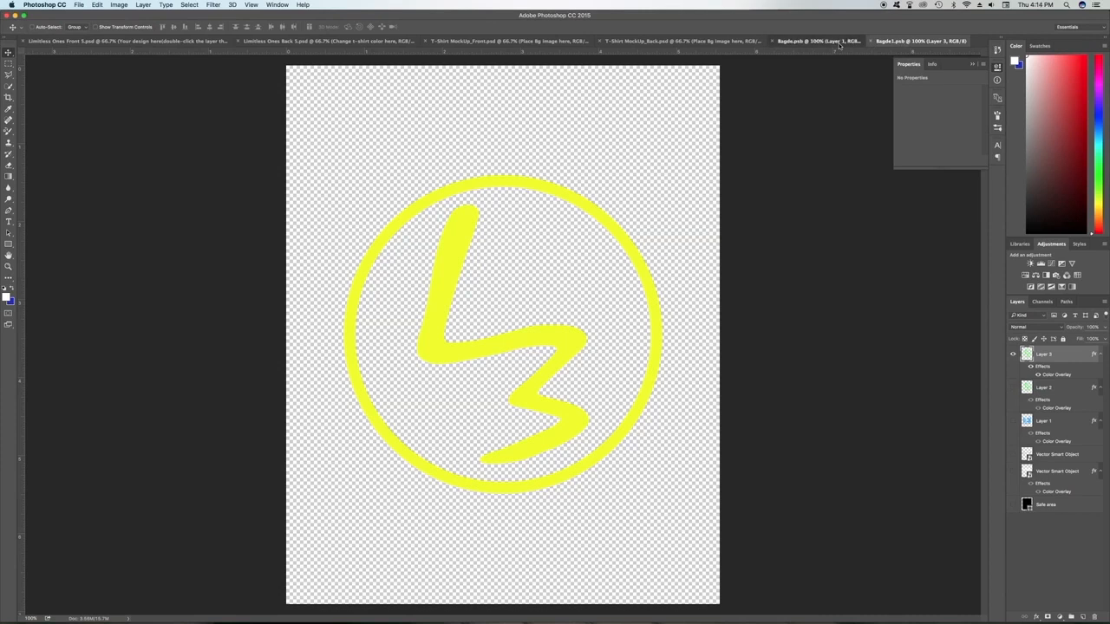
pyautogui.click(883, 43)
pyautogui.click(827, 45)
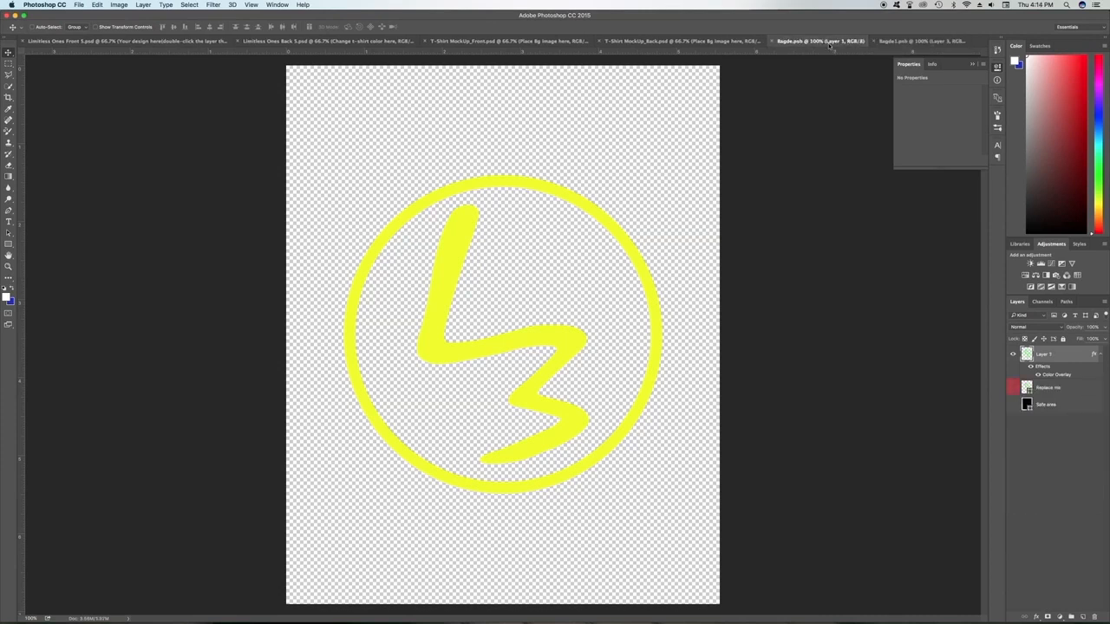
pyautogui.click(909, 42)
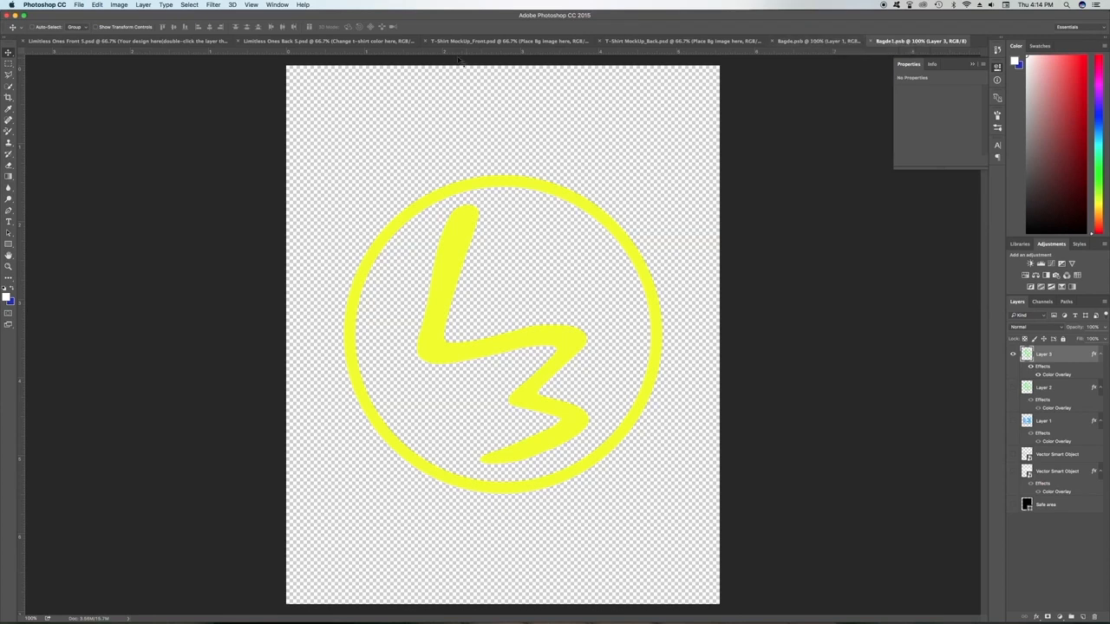
pyautogui.click(187, 46)
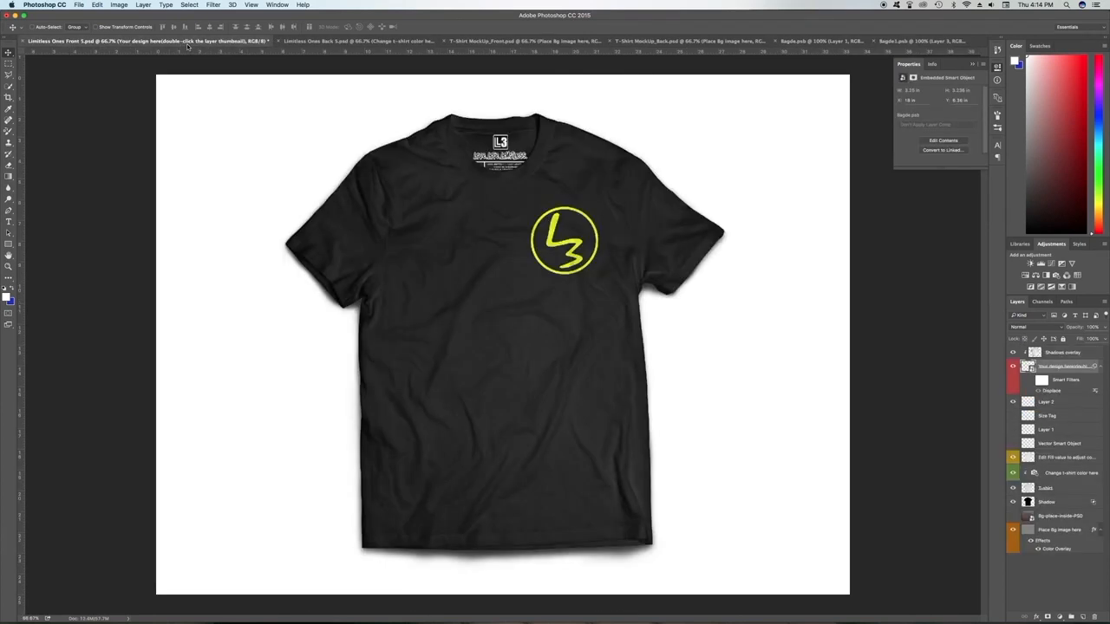
# Step: Close the Bagde1.psb smart object document with the original L3 logo layers
pyautogui.click(824, 44)
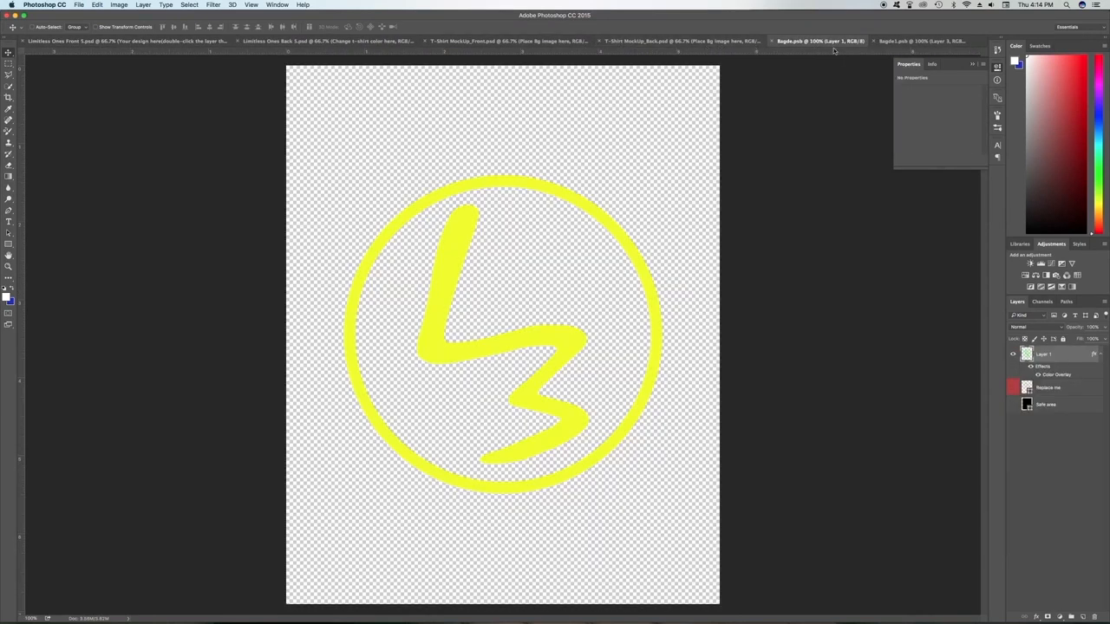
pyautogui.click(875, 41)
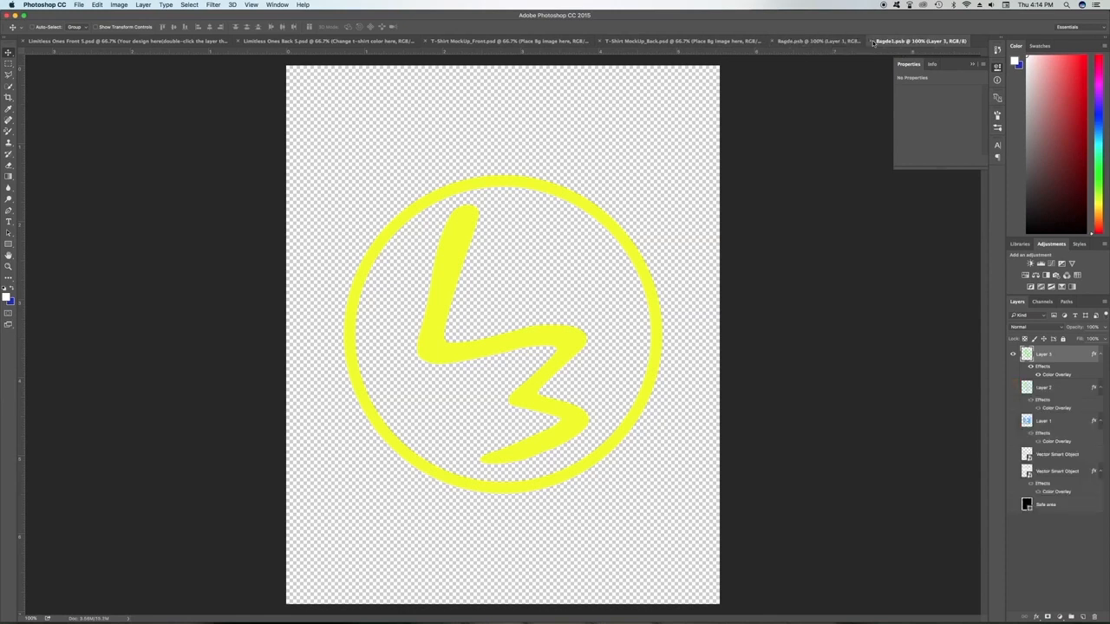
pyautogui.click(872, 41)
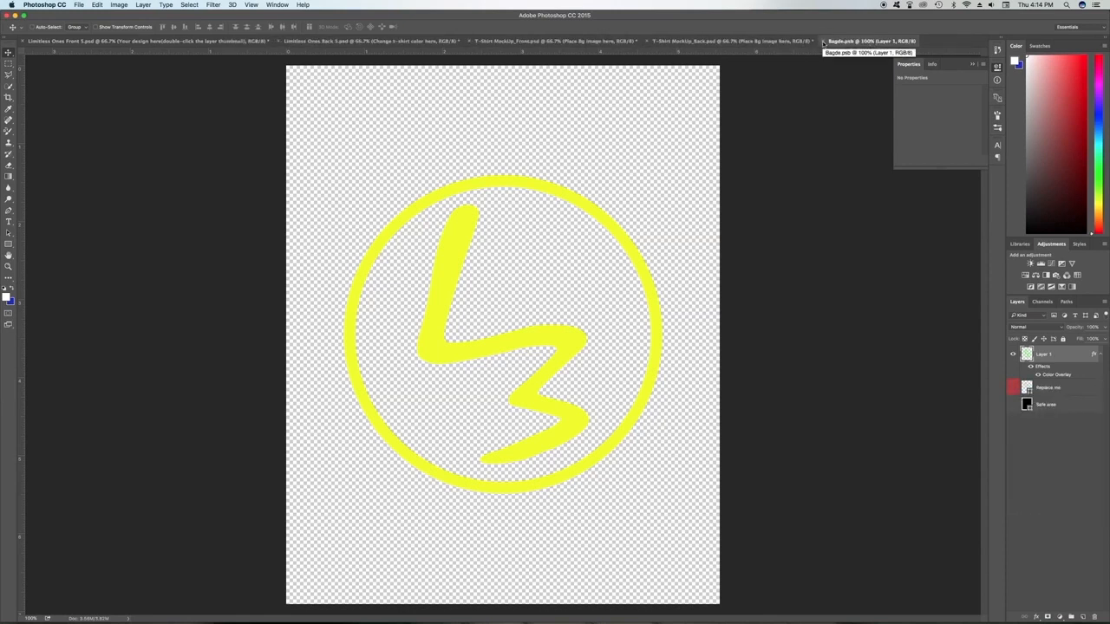
# Step: Close Bagde.psb, open the design smart object of T-Shirt MockUp_Back.psd and hide its Replace me layer
pyautogui.click(823, 42)
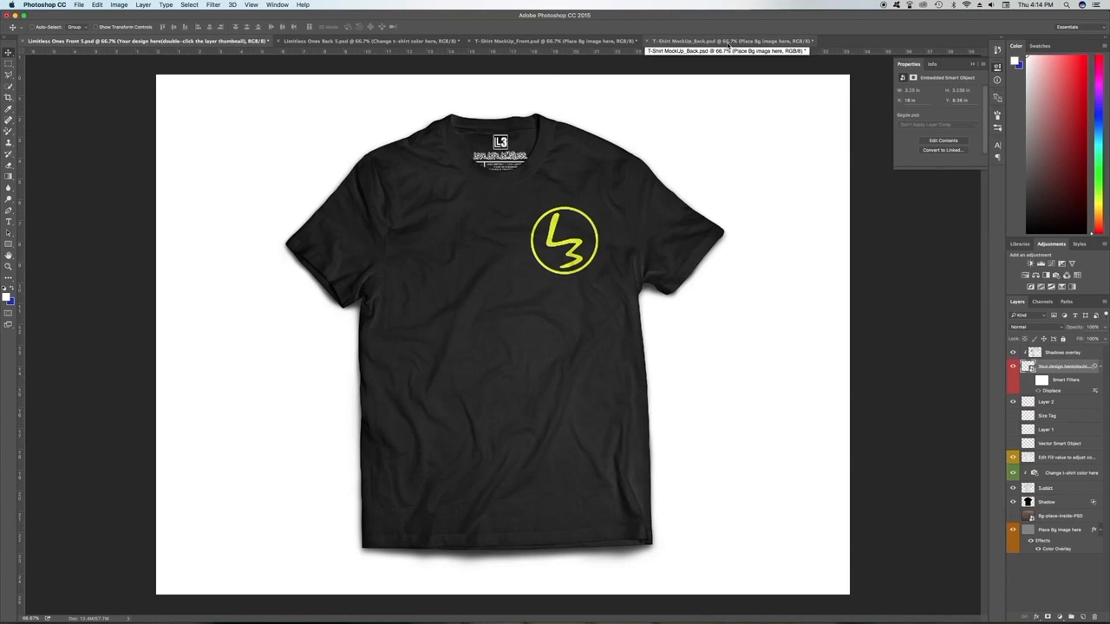
pyautogui.click(727, 44)
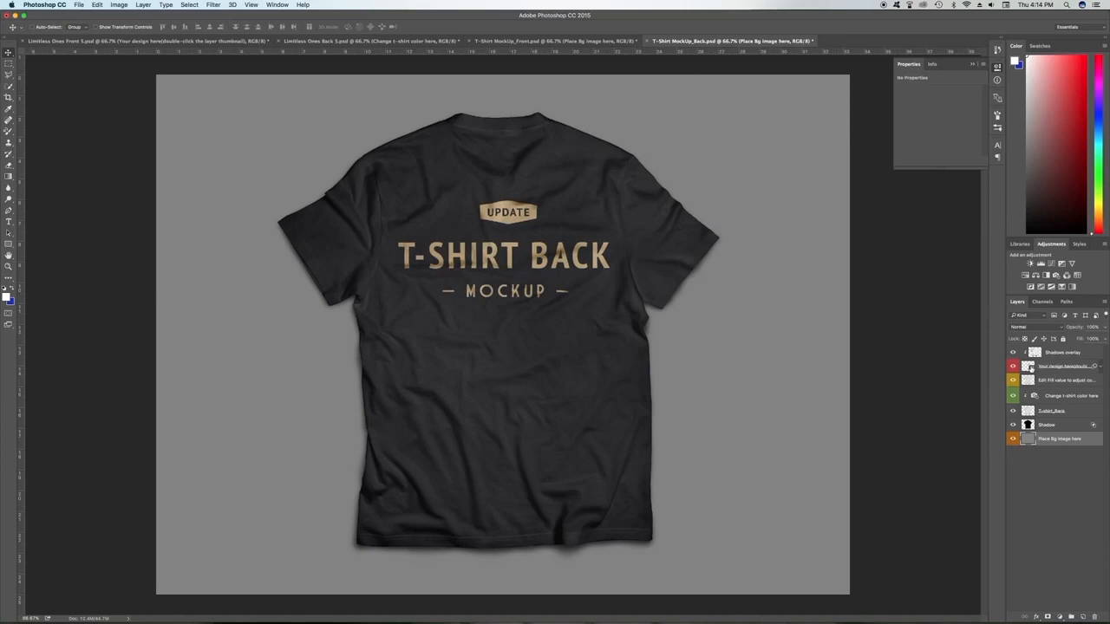
pyautogui.doubleClick(1028, 367)
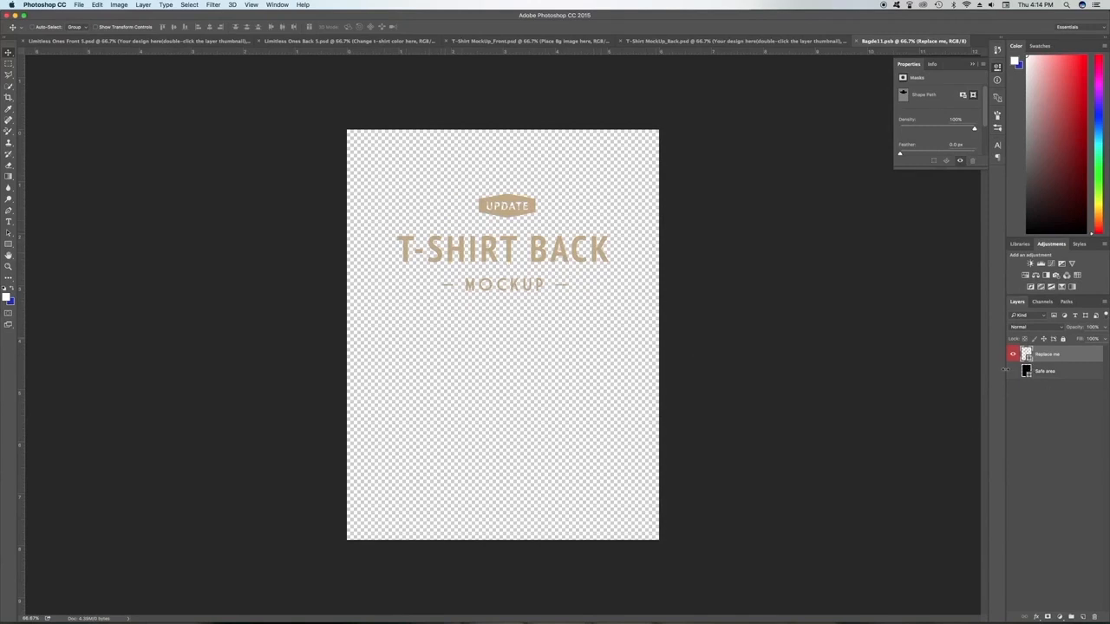
pyautogui.click(1013, 355)
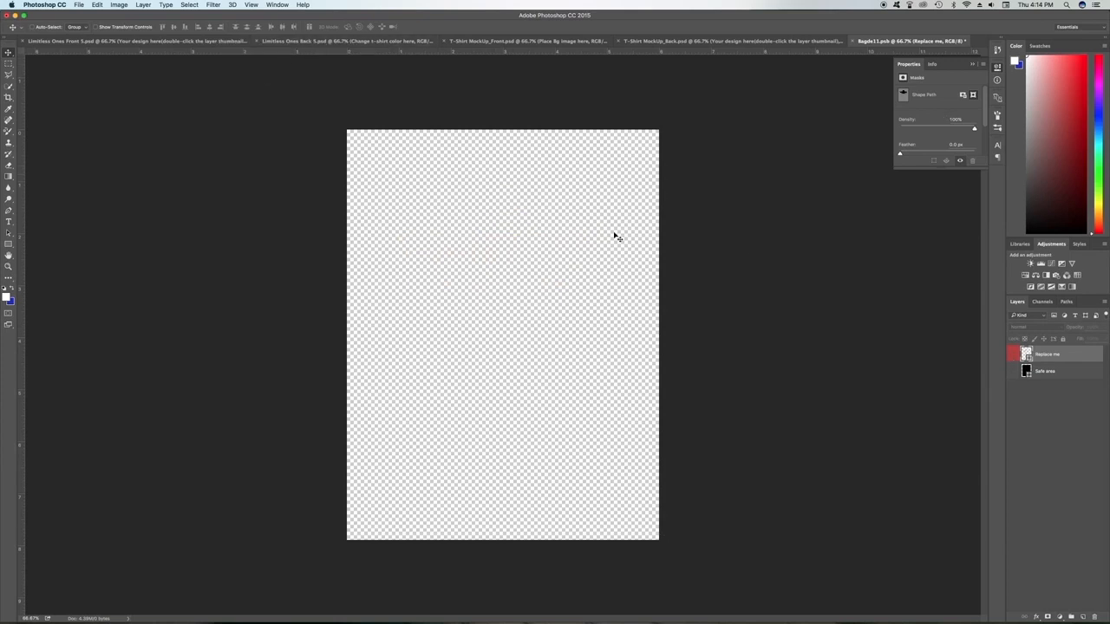
# Step: Open the design smart object of the Limitless Ones Back 5.psd reference
pyautogui.click(315, 41)
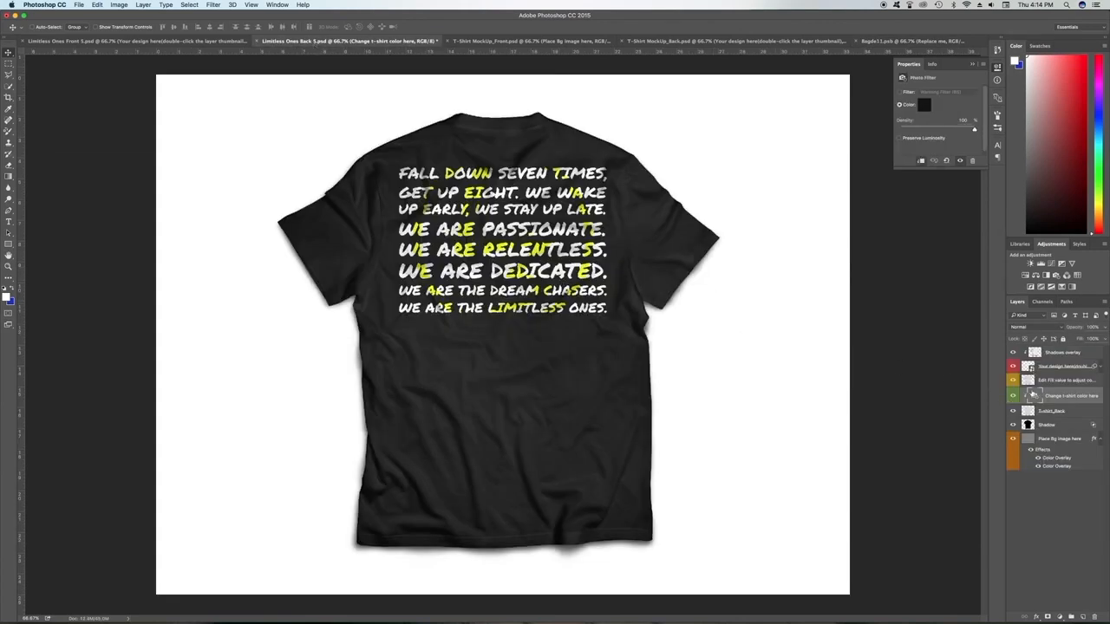
pyautogui.click(1030, 366)
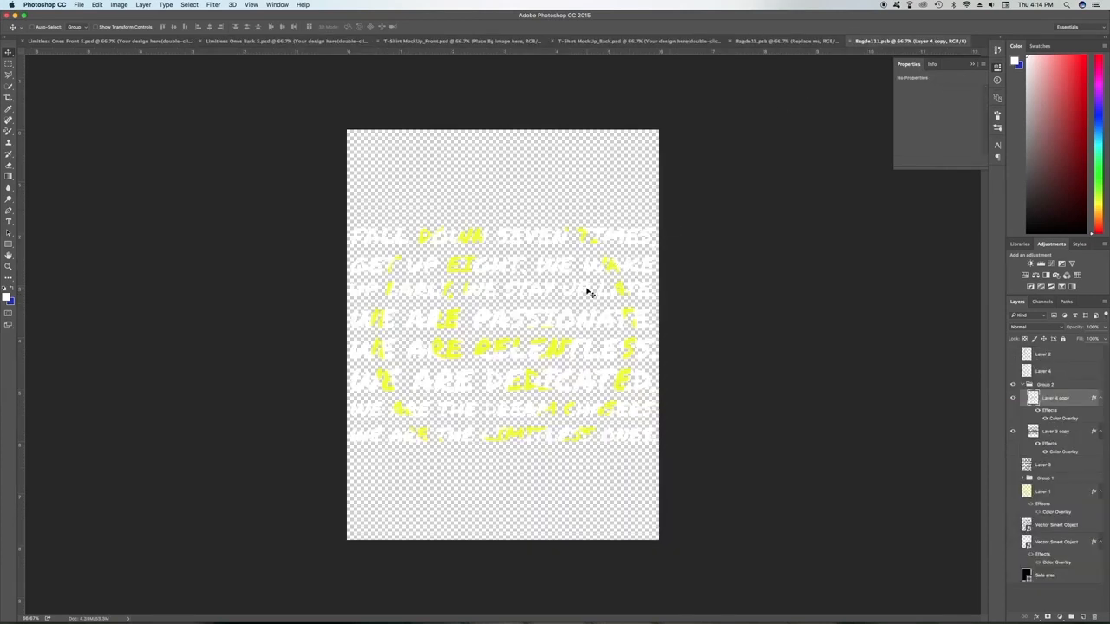
pyautogui.moveTo(570, 290); pyautogui.dragTo(539, 337)
pyautogui.moveTo(532, 349); pyautogui.dragTo(525, 352)
pyautogui.click(97, 4)
pyautogui.click(106, 16)
# Step: Copy Layer 4 copy and Layer 3 copy together from the reference slogan into the back mockup's Bagde11.psb, placing them mid-canvas
pyautogui.keyDown('shift'); pyautogui.click(1056, 432); pyautogui.keyUp('shift')
pyautogui.moveTo(511, 313); pyautogui.dragTo(830, 46)
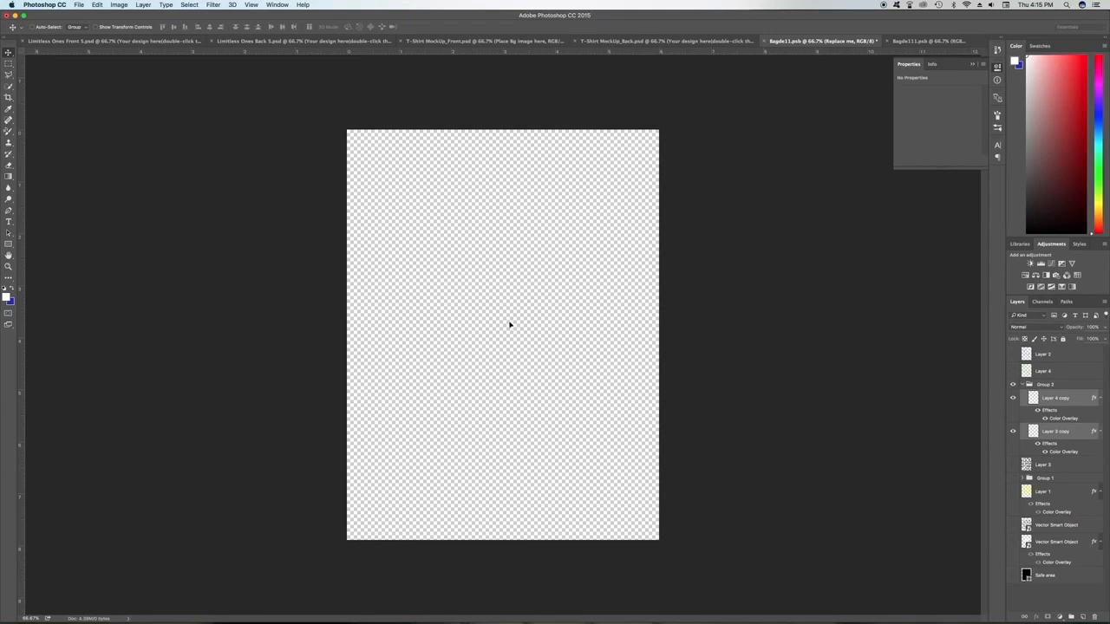
pyautogui.moveTo(510, 326)
pyautogui.mouseDown()
pyautogui.moveTo(510, 340)
pyautogui.moveTo(512, 313)
pyautogui.moveTo(507, 343)
pyautogui.moveTo(518, 326)
pyautogui.moveTo(519, 342)
pyautogui.mouseUp()
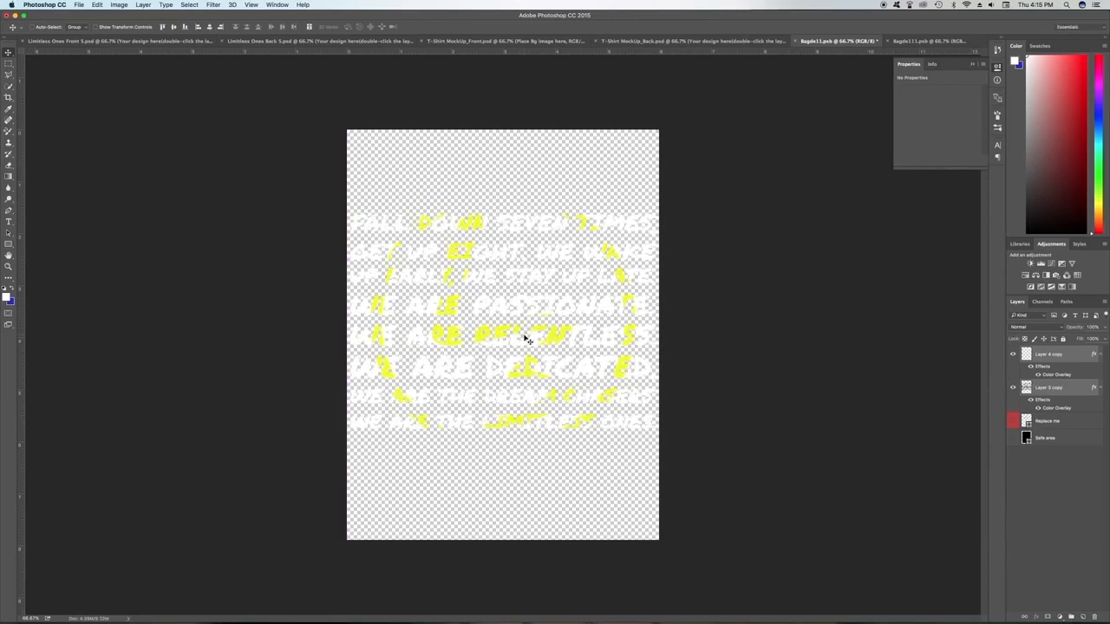
# Step: Save the Bagde11.psb smart object, accepting the Displace settings without choosing a map file
pyautogui.click(78, 4)
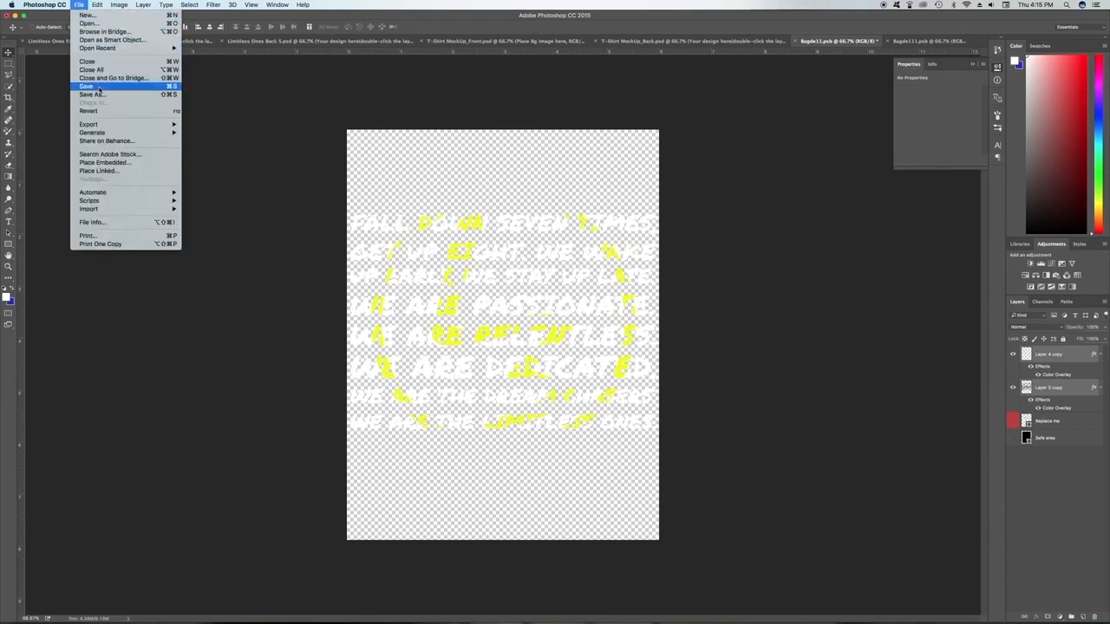
pyautogui.click(97, 87)
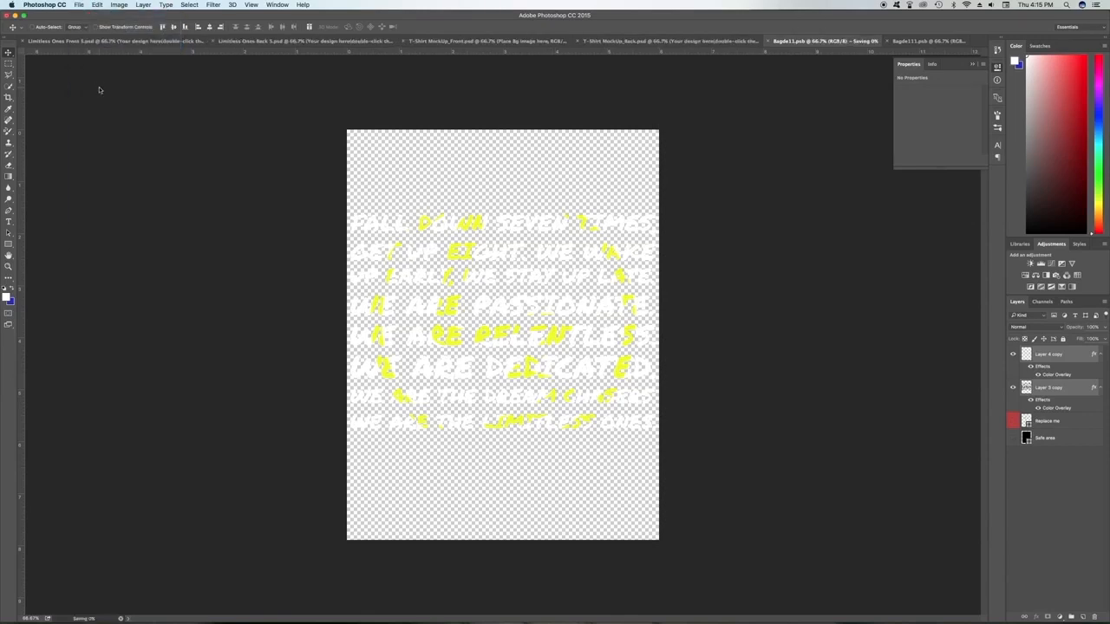
pyautogui.click(644, 140)
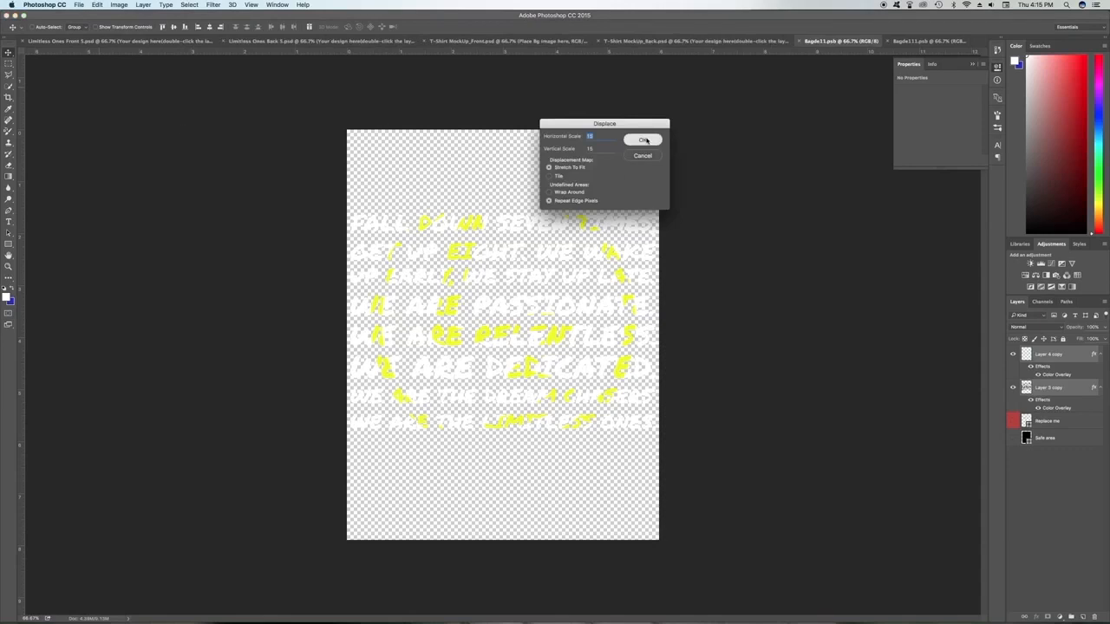
pyautogui.click(653, 320)
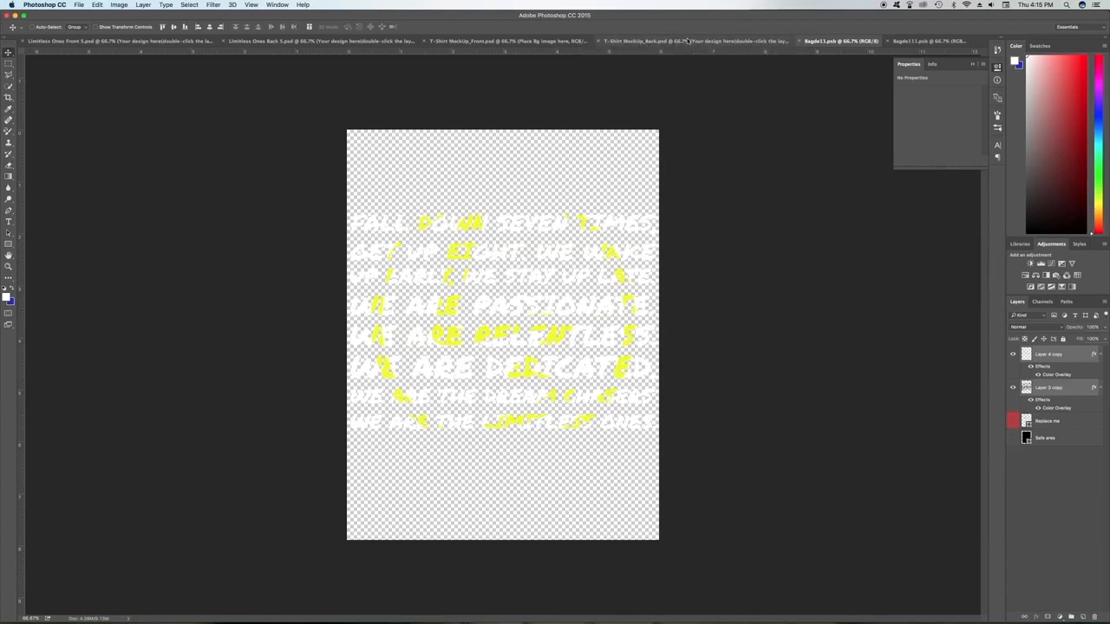
# Step: Move the slogan higher on the back mockup's shirt and scale it down to about 185%
pyautogui.click(686, 44)
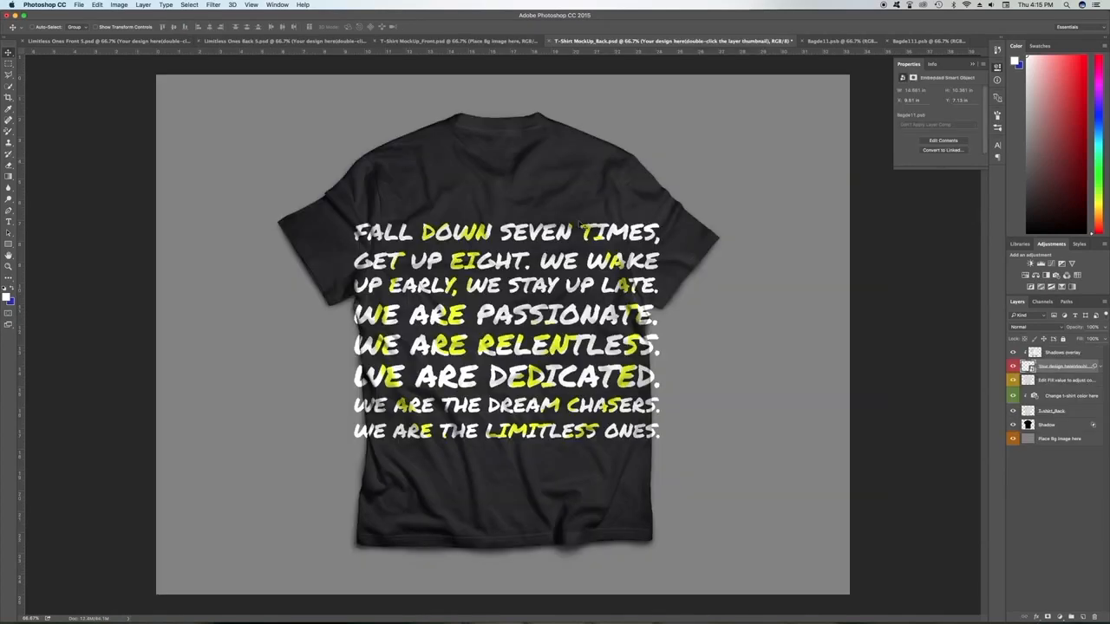
pyautogui.moveTo(498, 370)
pyautogui.mouseDown()
pyautogui.moveTo(501, 304)
pyautogui.moveTo(404, 272)
pyautogui.moveTo(426, 350)
pyautogui.moveTo(520, 351)
pyautogui.moveTo(509, 370)
pyautogui.mouseUp()
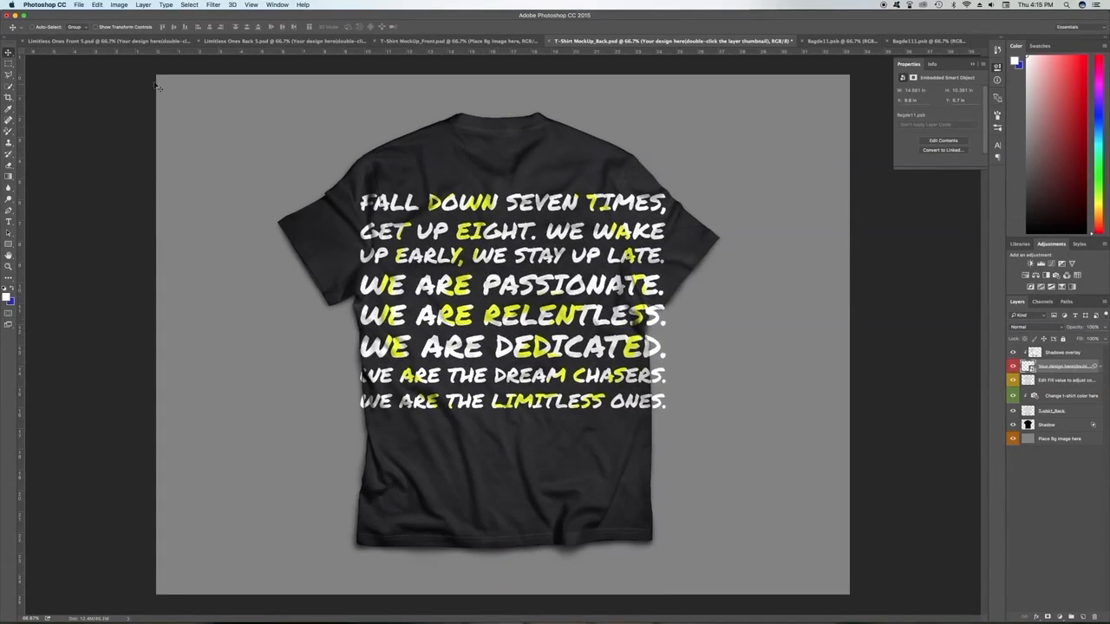
pyautogui.click(97, 5)
pyautogui.moveTo(122, 189)
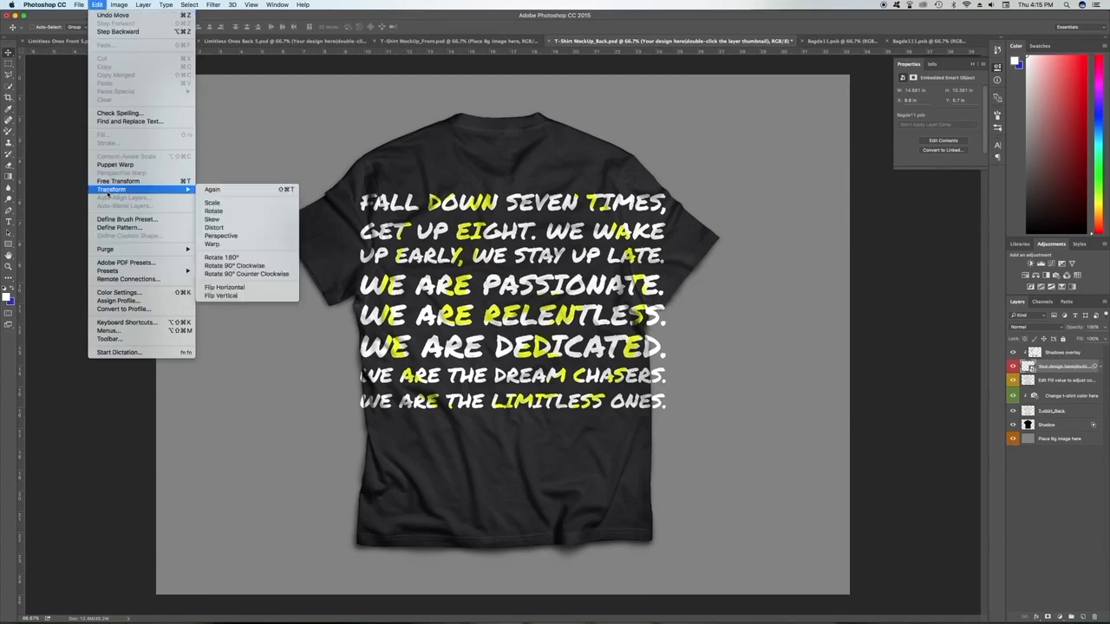
pyautogui.click(242, 203)
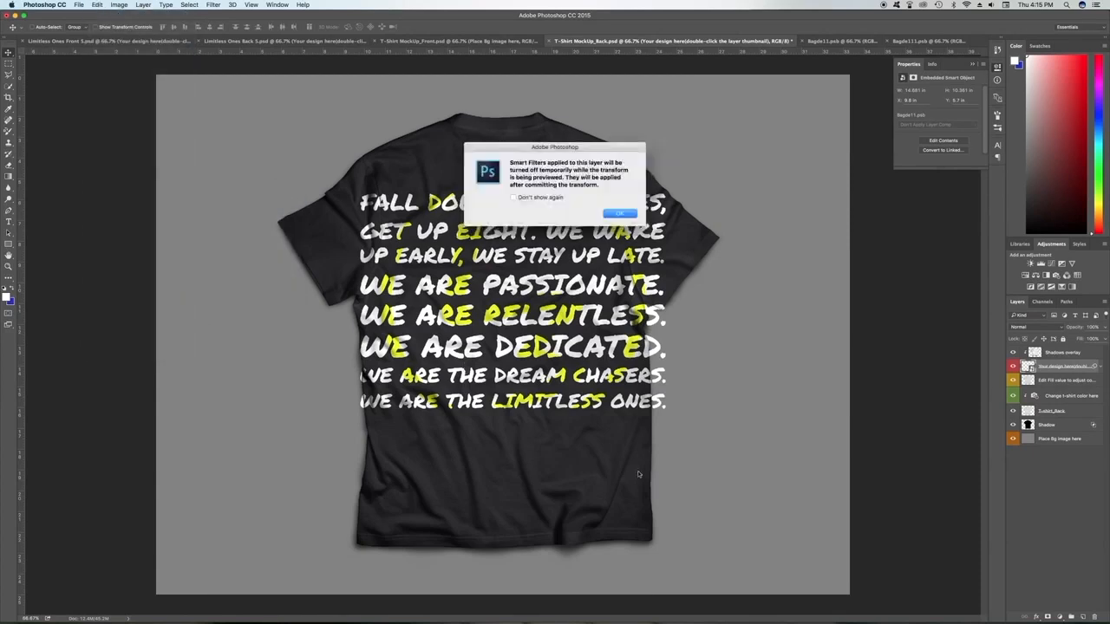
pyautogui.click(628, 214)
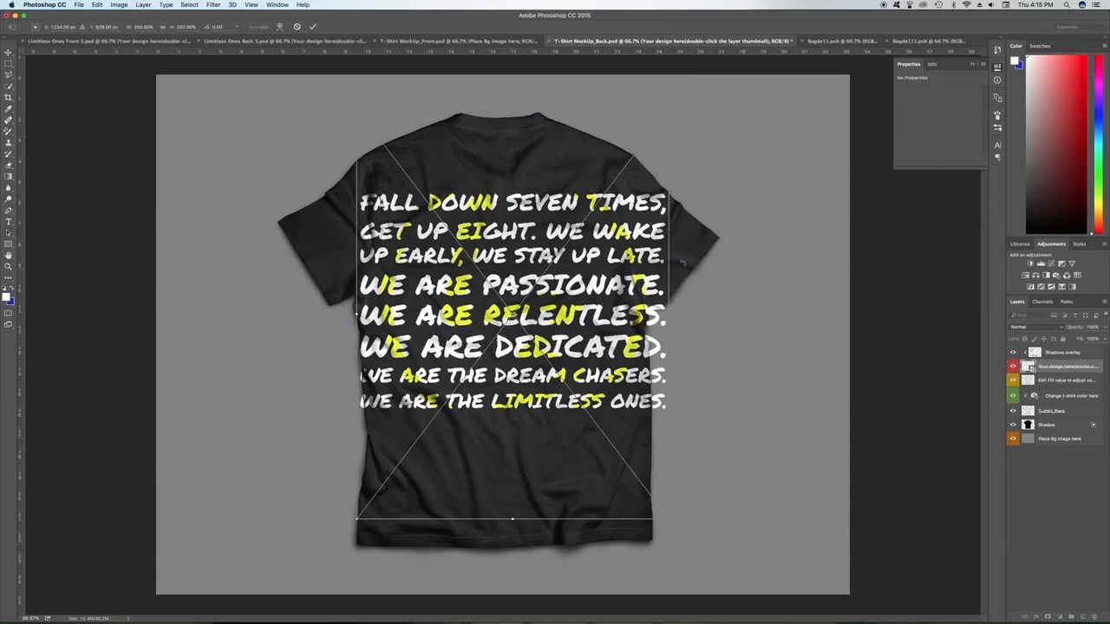
pyautogui.moveTo(411, 179); pyautogui.dragTo(439, 240)
pyautogui.moveTo(385, 169); pyautogui.dragTo(466, 275)
pyautogui.moveTo(590, 409); pyautogui.dragTo(525, 219)
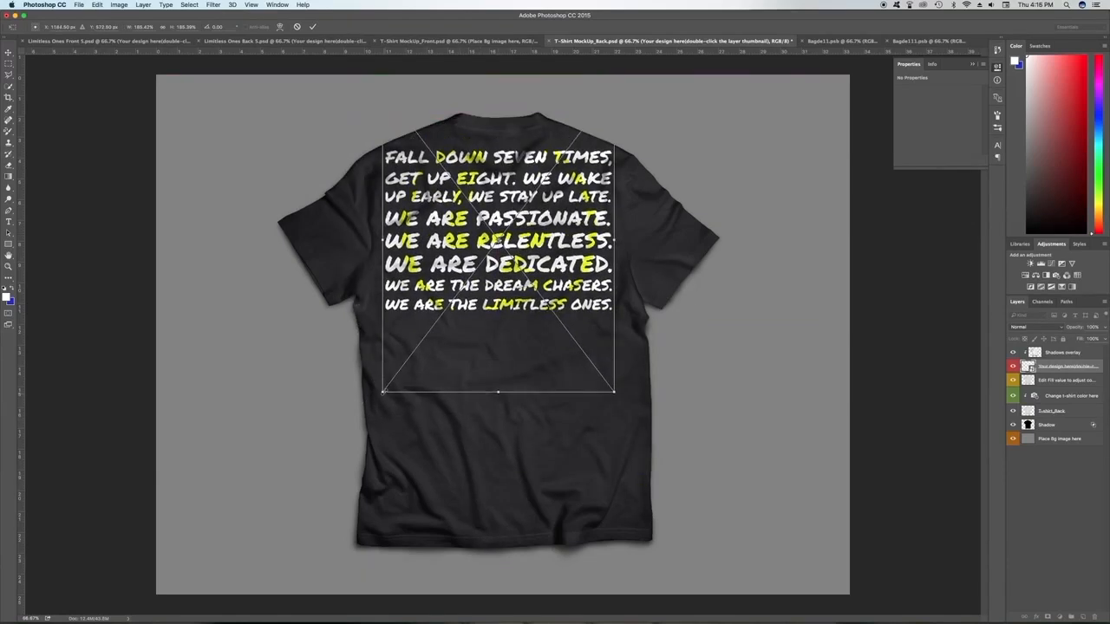
# Step: Rescale the slogan to about 173% and place it slightly below the collar, accepting the Displace settings without a map file
pyautogui.moveTo(383, 393); pyautogui.dragTo(416, 348)
pyautogui.moveTo(568, 242); pyautogui.dragTo(552, 263)
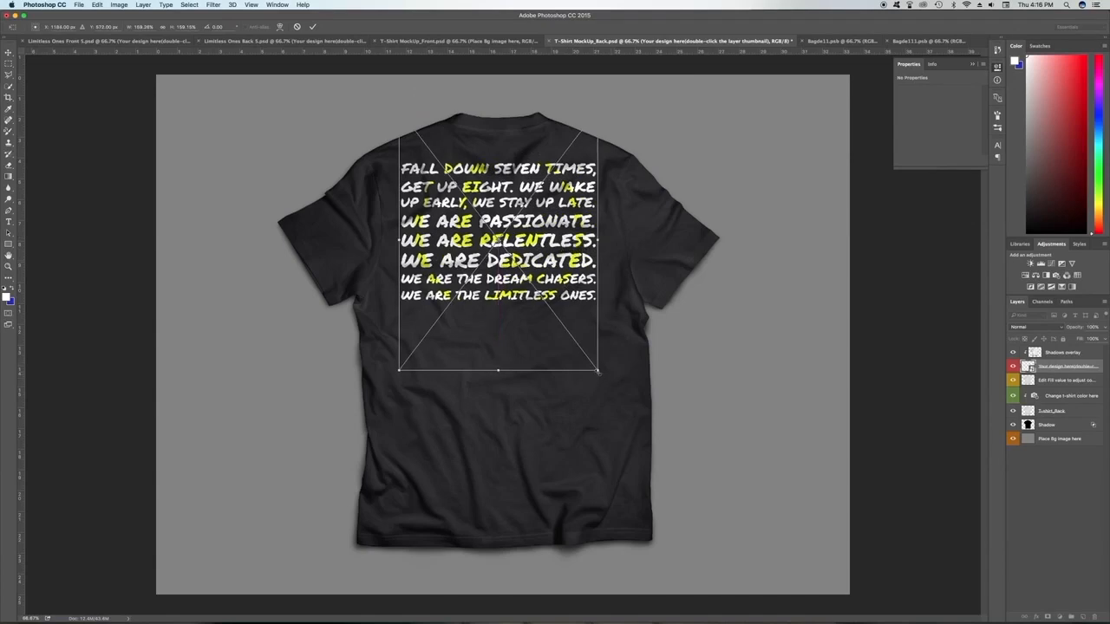
pyautogui.moveTo(597, 370); pyautogui.dragTo(613, 392)
pyautogui.moveTo(567, 260); pyautogui.dragTo(568, 234)
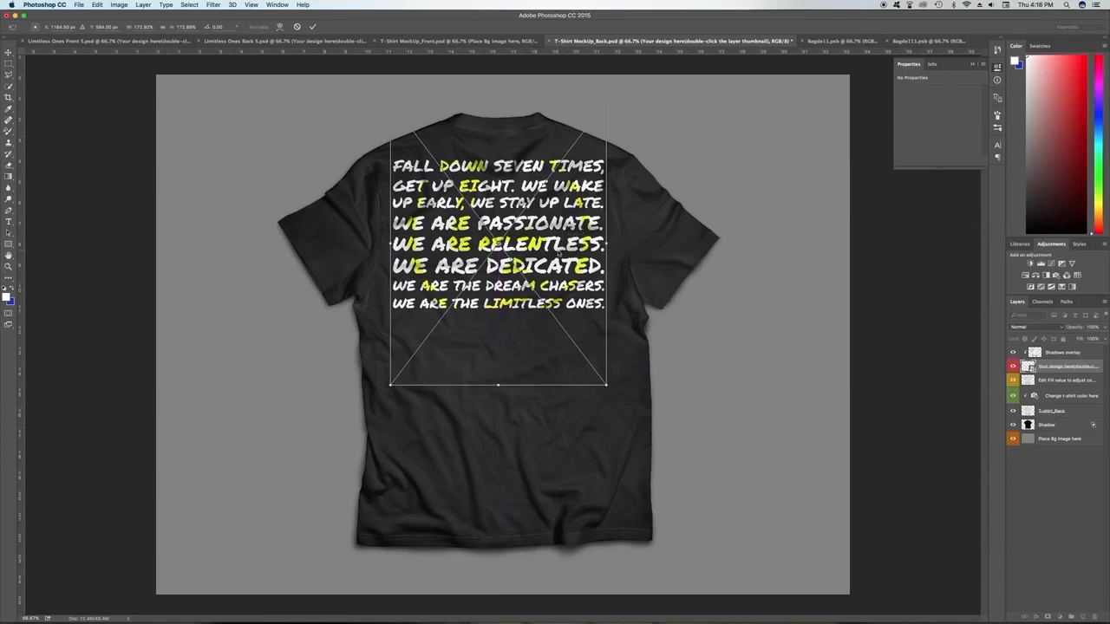
pyautogui.press('Return')
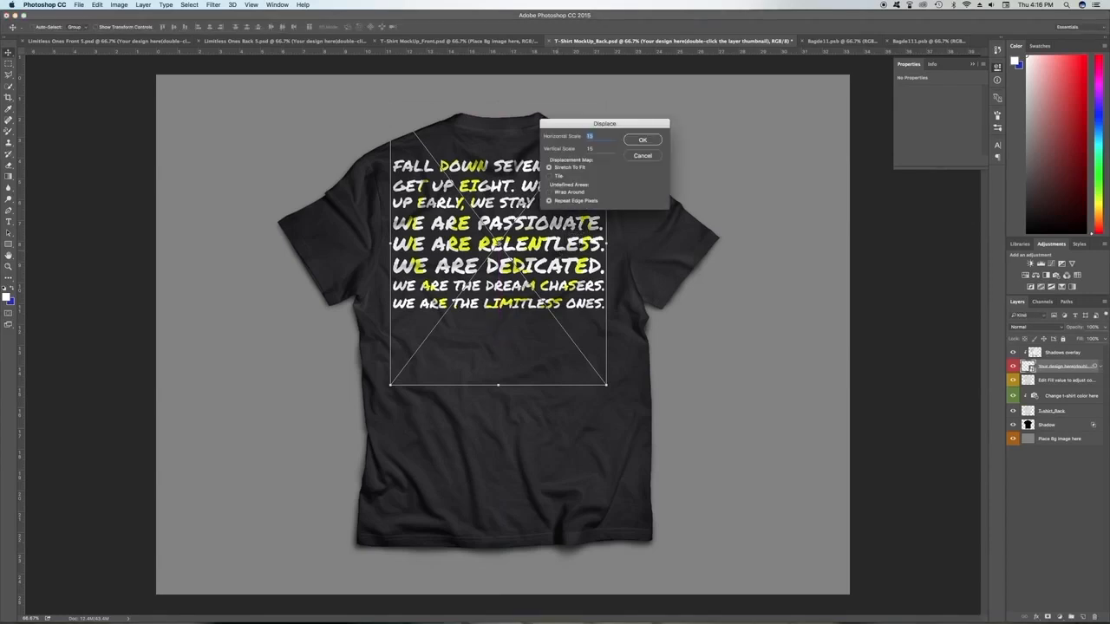
pyautogui.click(654, 140)
pyautogui.click(652, 320)
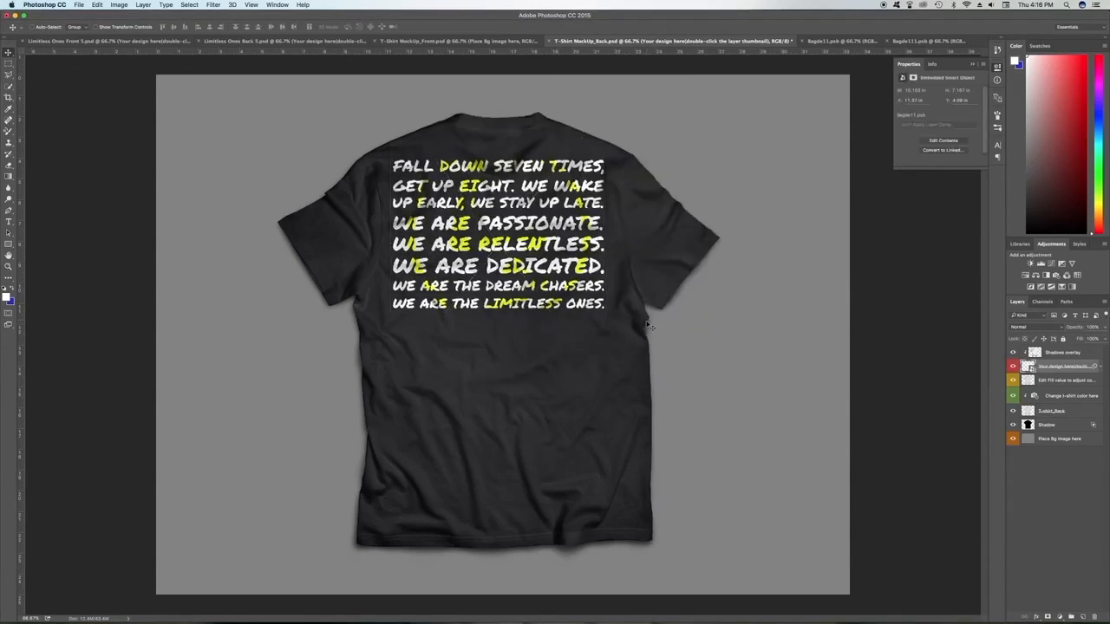
pyautogui.moveTo(535, 253); pyautogui.dragTo(535, 261)
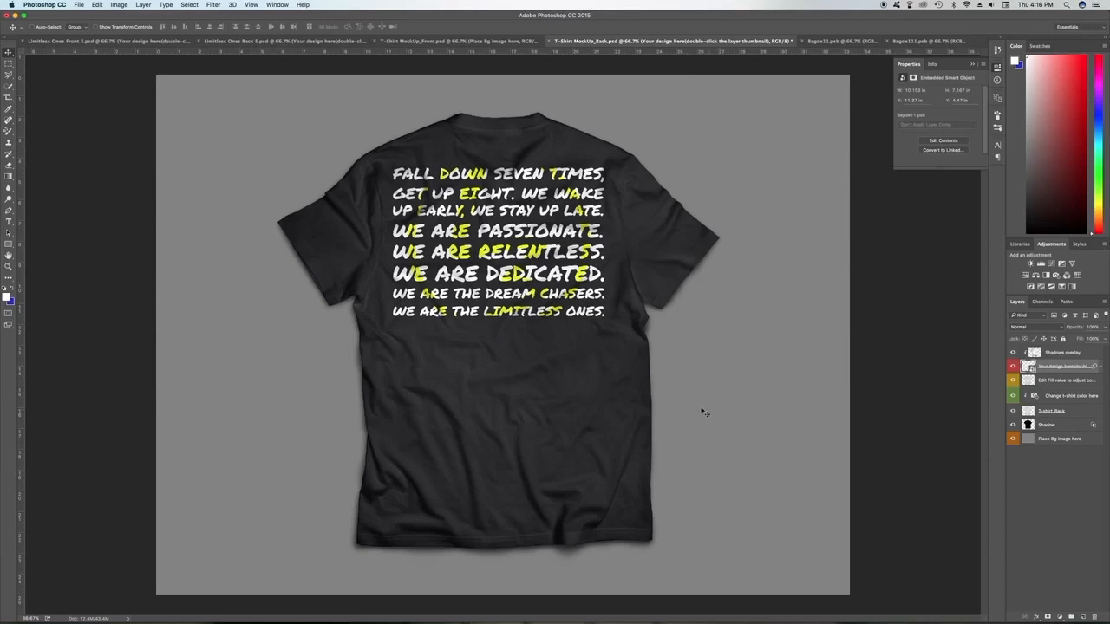
# Step: Apply a white Color Overlay to the back mockup's Place Bg image here layer and check the background by toggling the layer's visibility
pyautogui.rightClick(1027, 442)
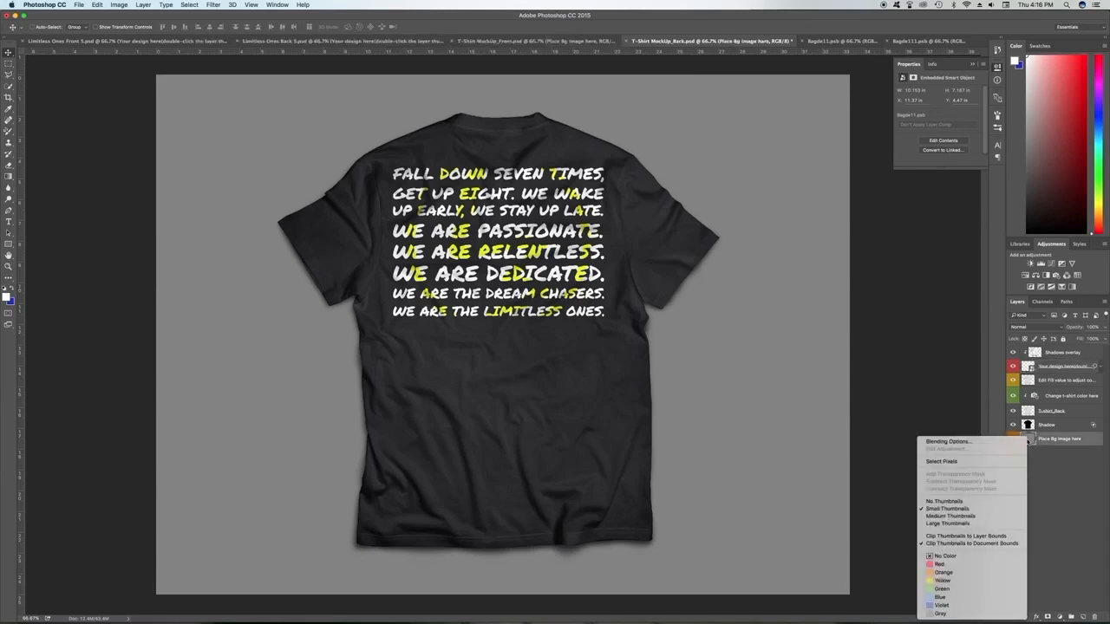
pyautogui.click(988, 444)
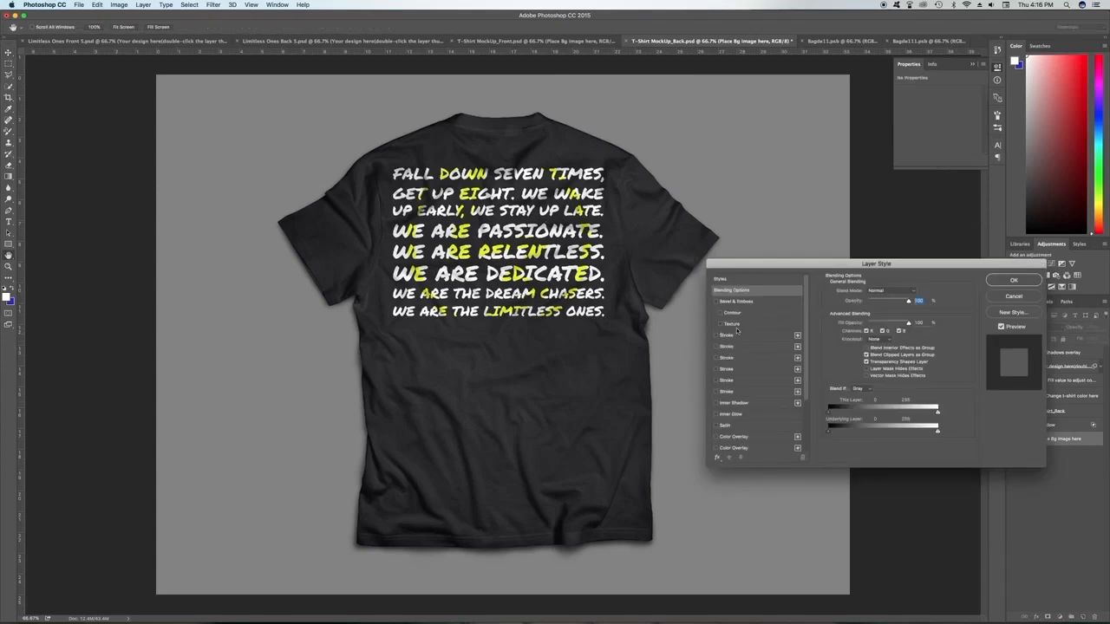
pyautogui.click(716, 437)
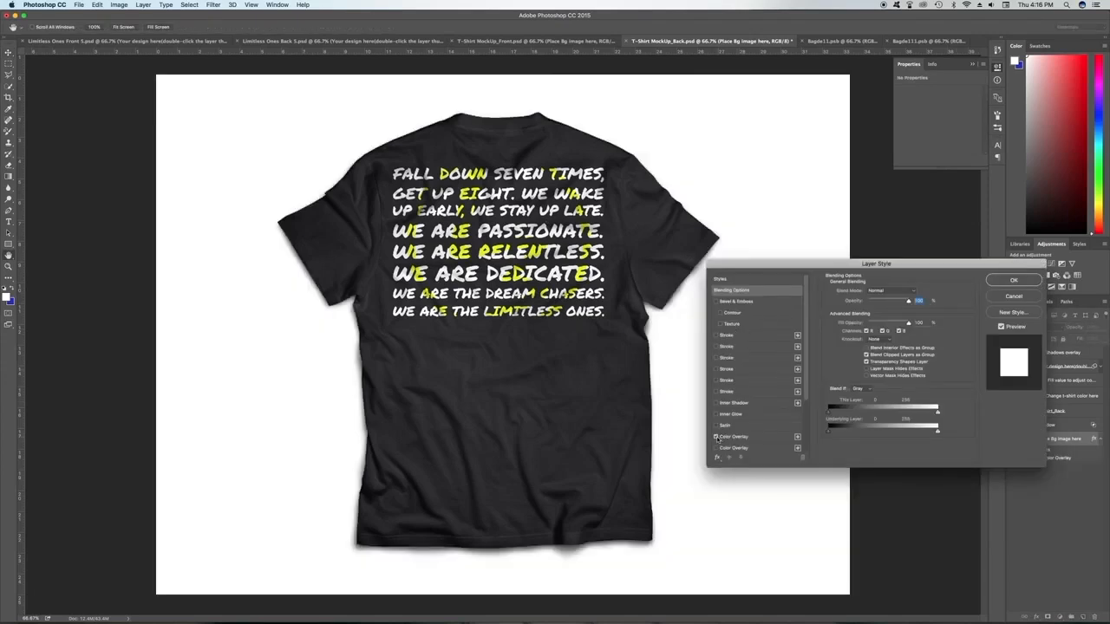
pyautogui.click(1021, 282)
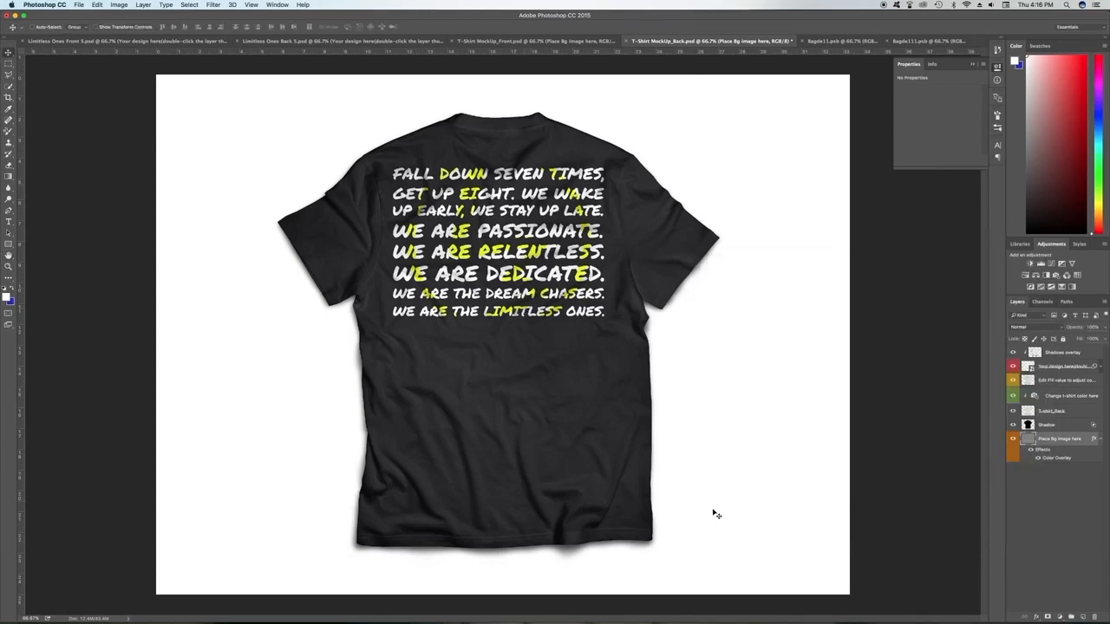
pyautogui.click(1013, 440)
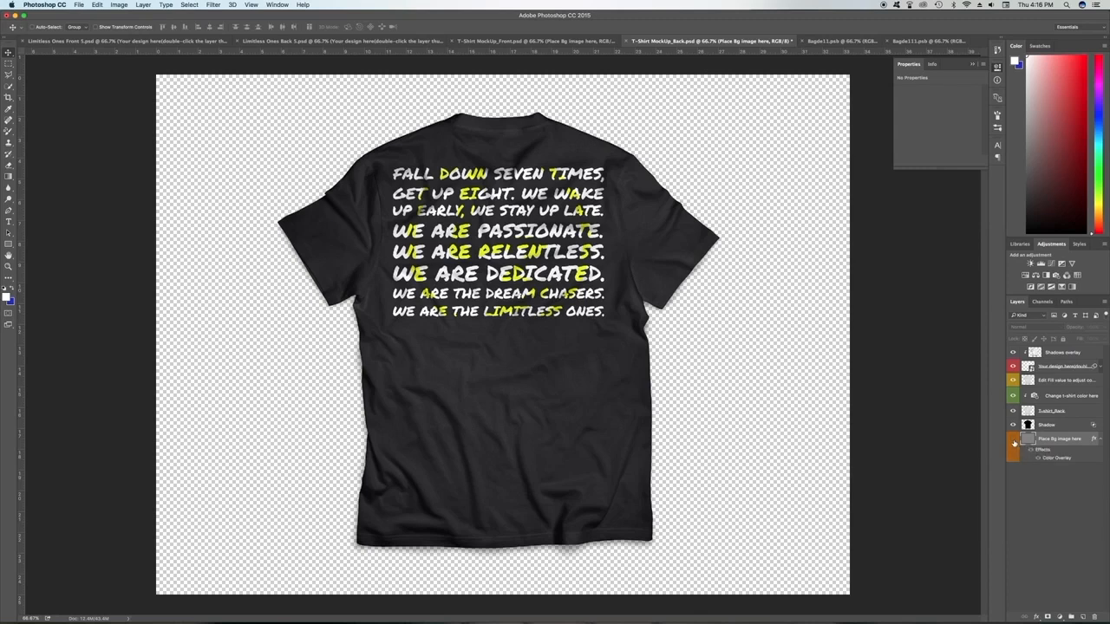
pyautogui.click(1013, 442)
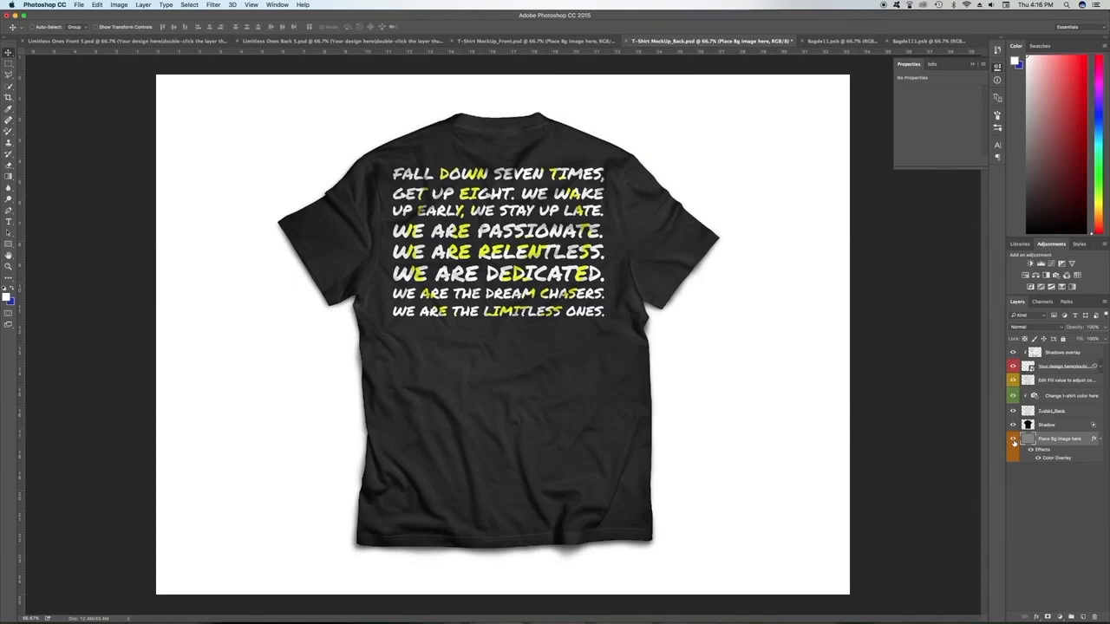
# Step: Set the Photo Filter color of the Change t-shirt color here layer to navy 1d2039 and copy the hex code
pyautogui.click(1034, 395)
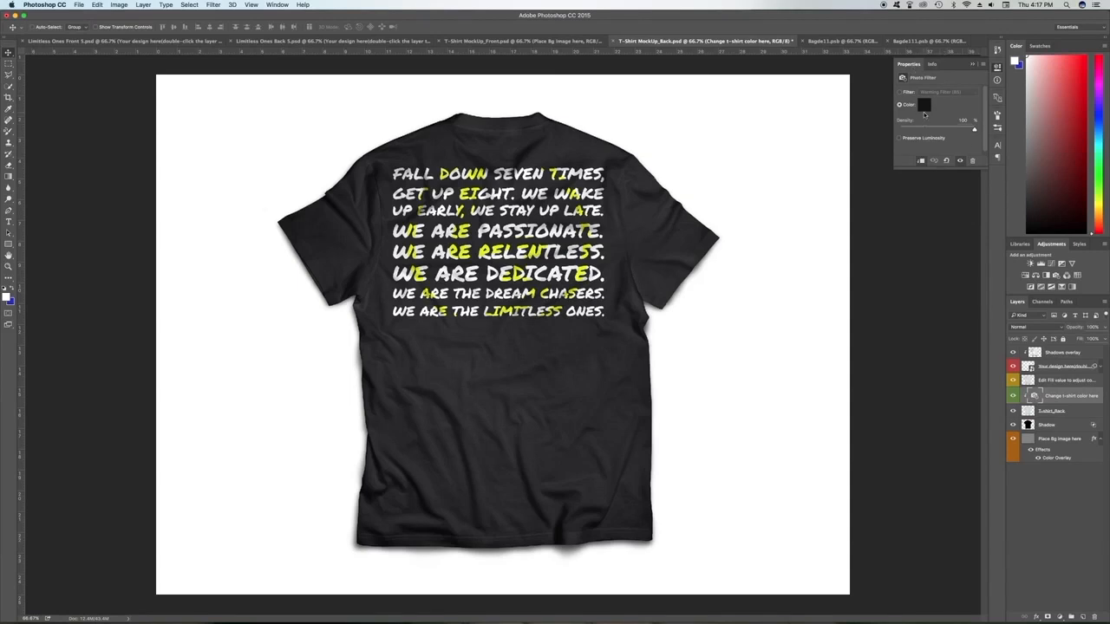
pyautogui.click(925, 104)
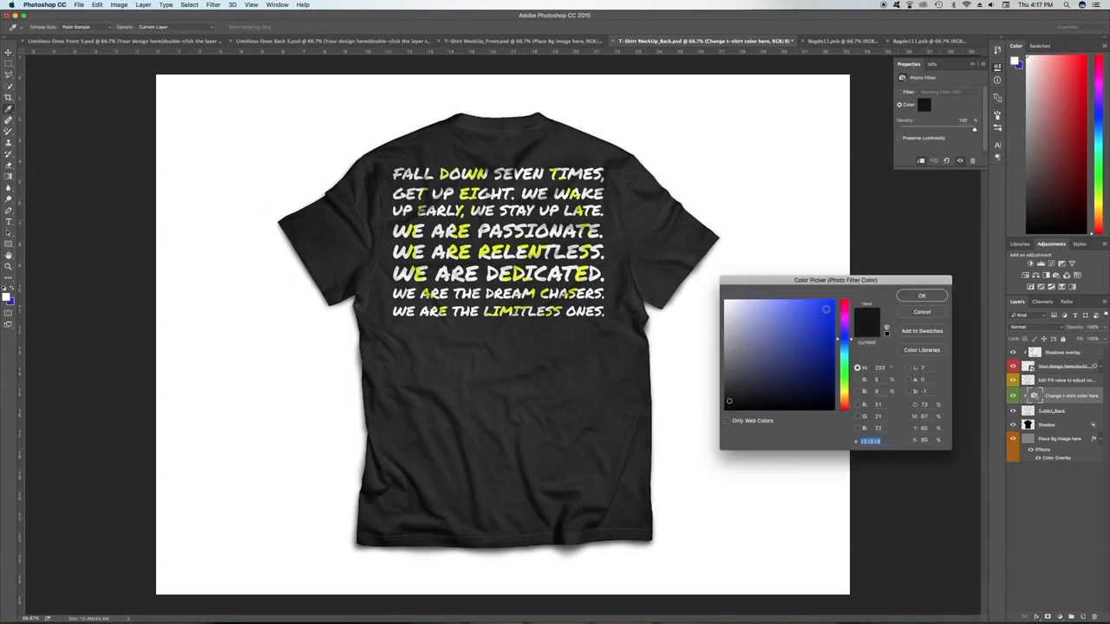
pyautogui.moveTo(819, 321)
pyautogui.mouseDown()
pyautogui.moveTo(814, 335)
pyautogui.moveTo(767, 336)
pyautogui.moveTo(756, 349)
pyautogui.moveTo(778, 385)
pyautogui.mouseUp()
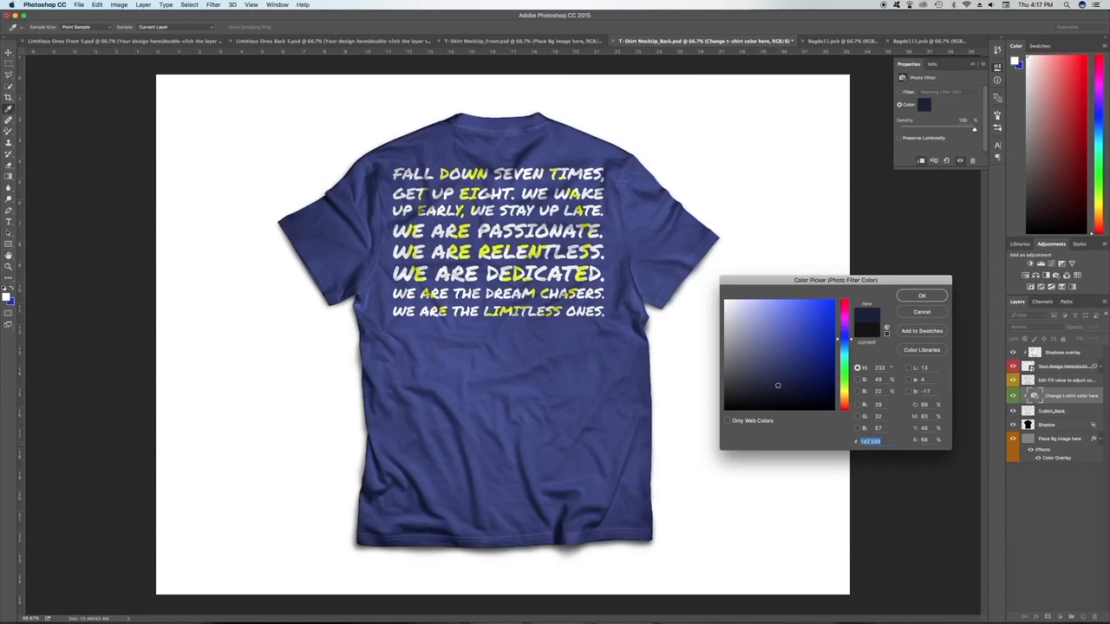
pyautogui.rightClick(892, 448)
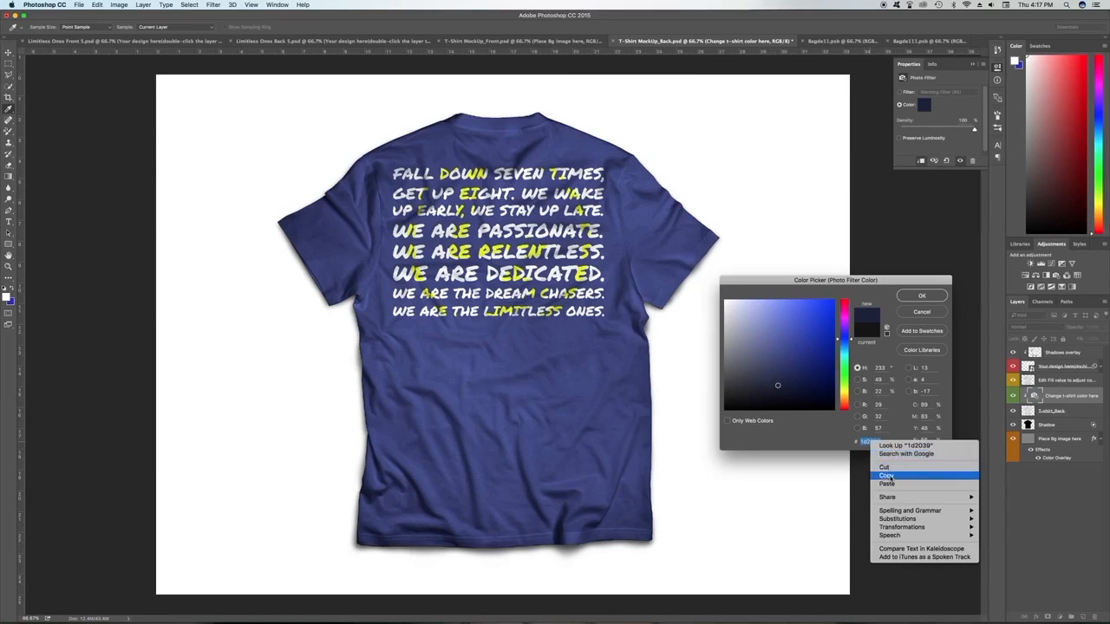
pyautogui.click(902, 479)
pyautogui.click(924, 297)
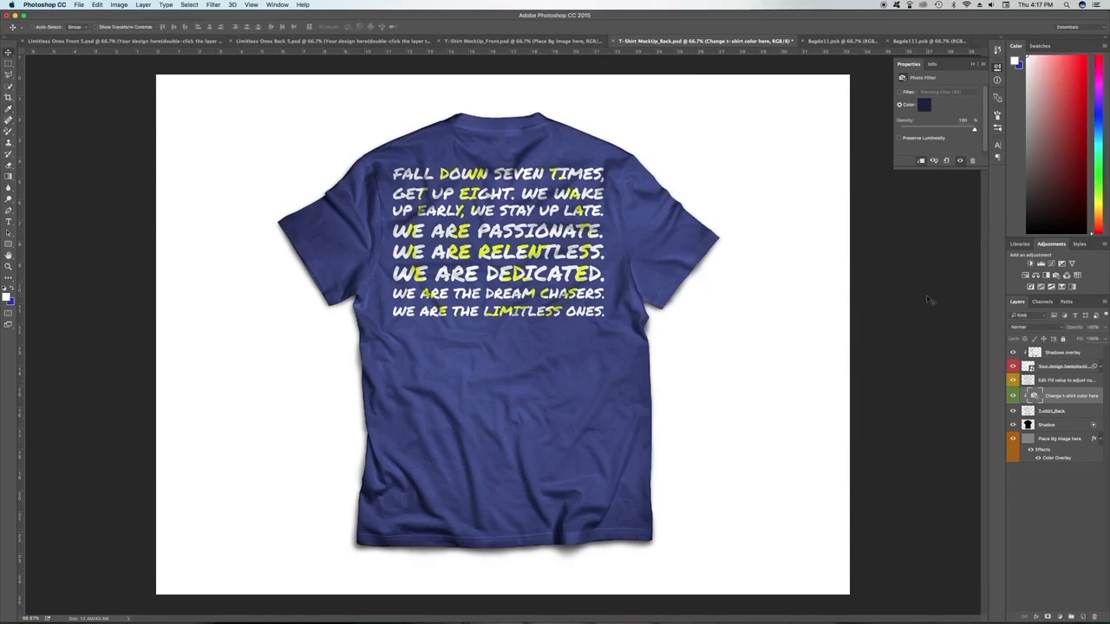
# Step: Set the front mockup's Change t-shirt color here Photo Filter color to the copied navy 1d2039
pyautogui.click(536, 41)
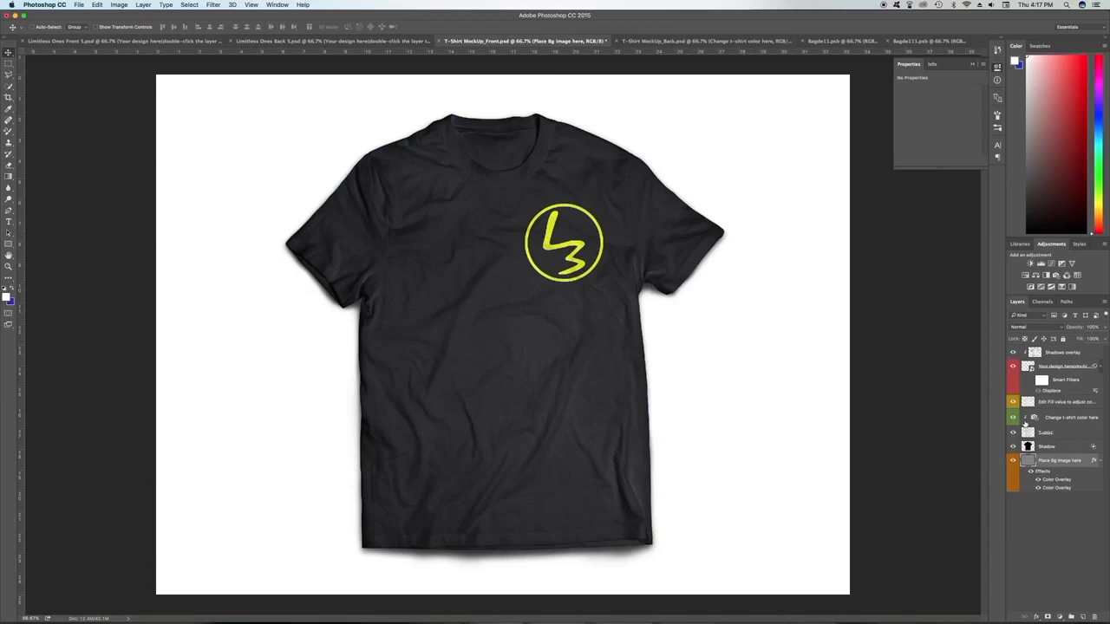
pyautogui.click(1032, 418)
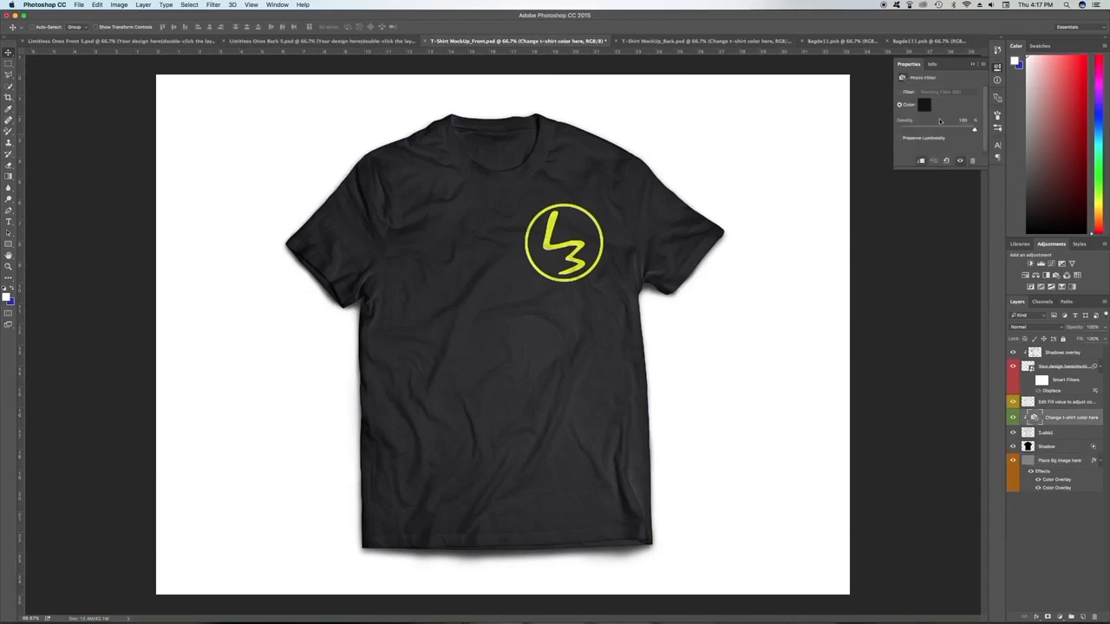
pyautogui.click(924, 105)
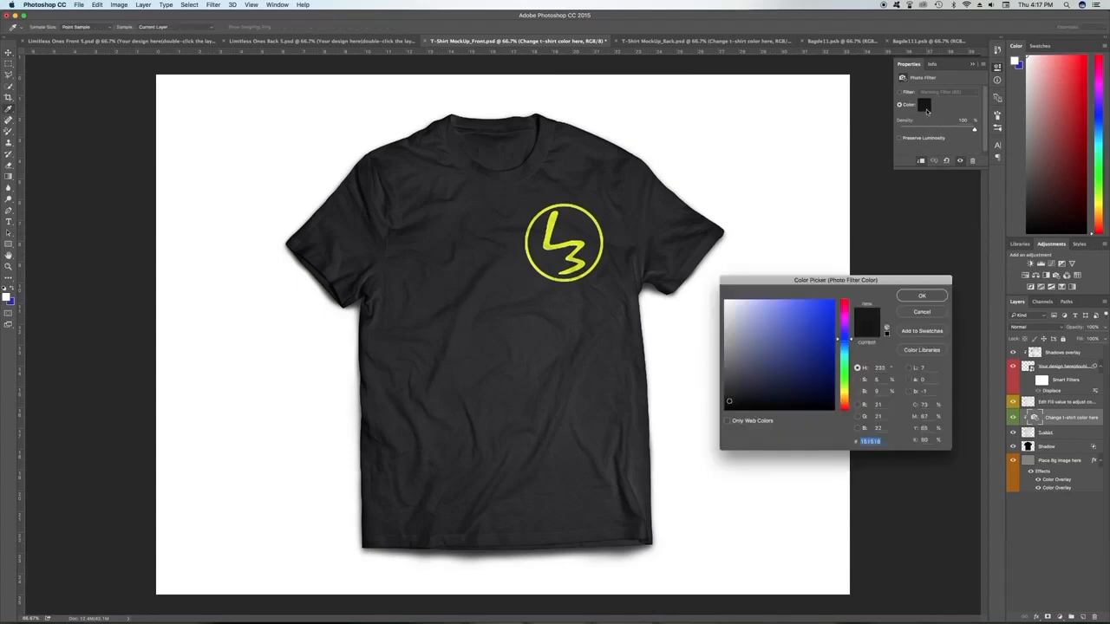
pyautogui.rightClick(871, 440)
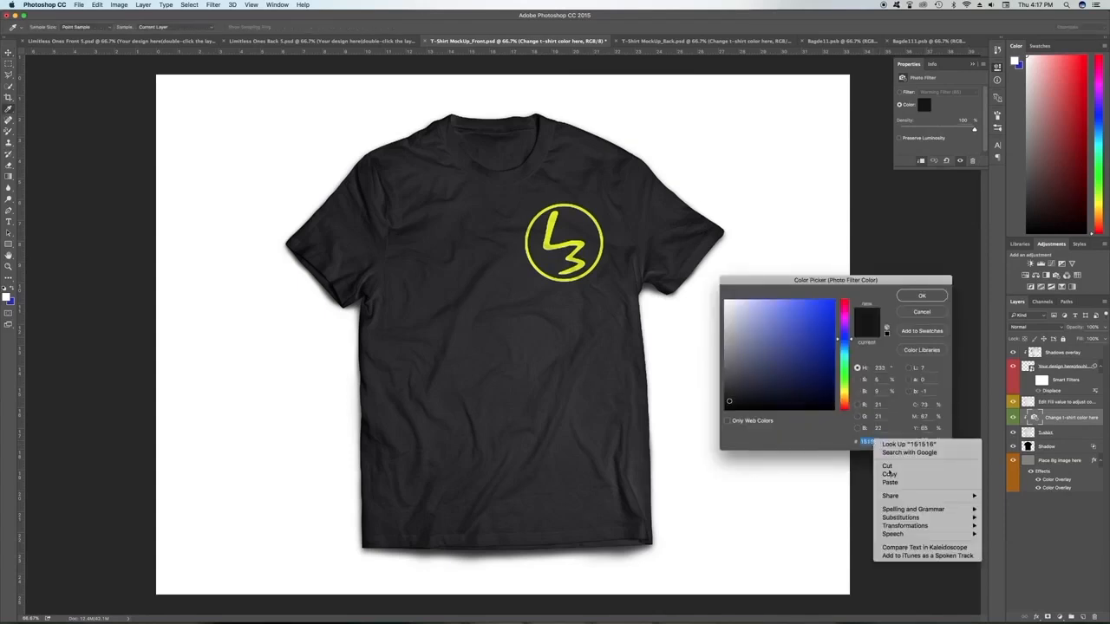
pyautogui.click(897, 484)
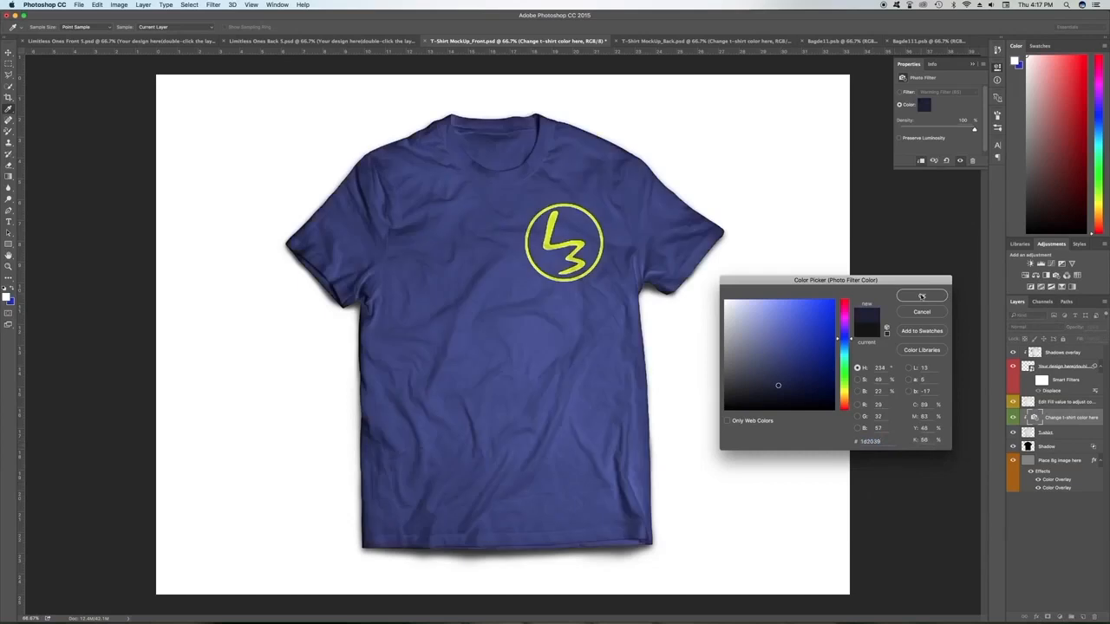
pyautogui.click(920, 295)
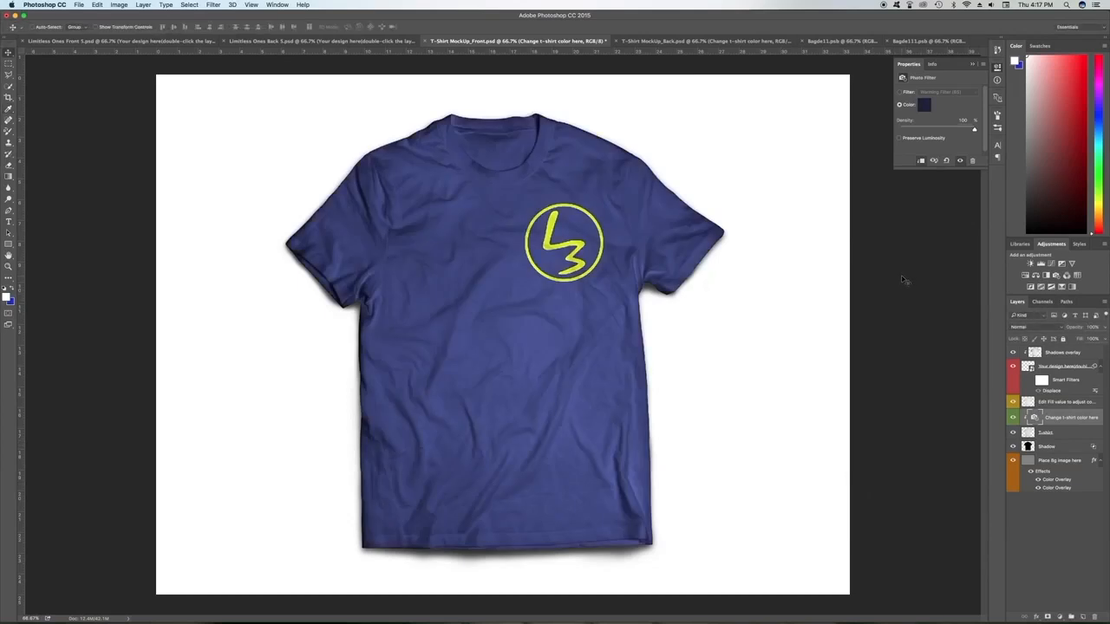
# Step: Close the leftover smart object documents, keeping the front and back mockup files open
pyautogui.click(509, 43)
pyautogui.click(802, 42)
pyautogui.click(803, 43)
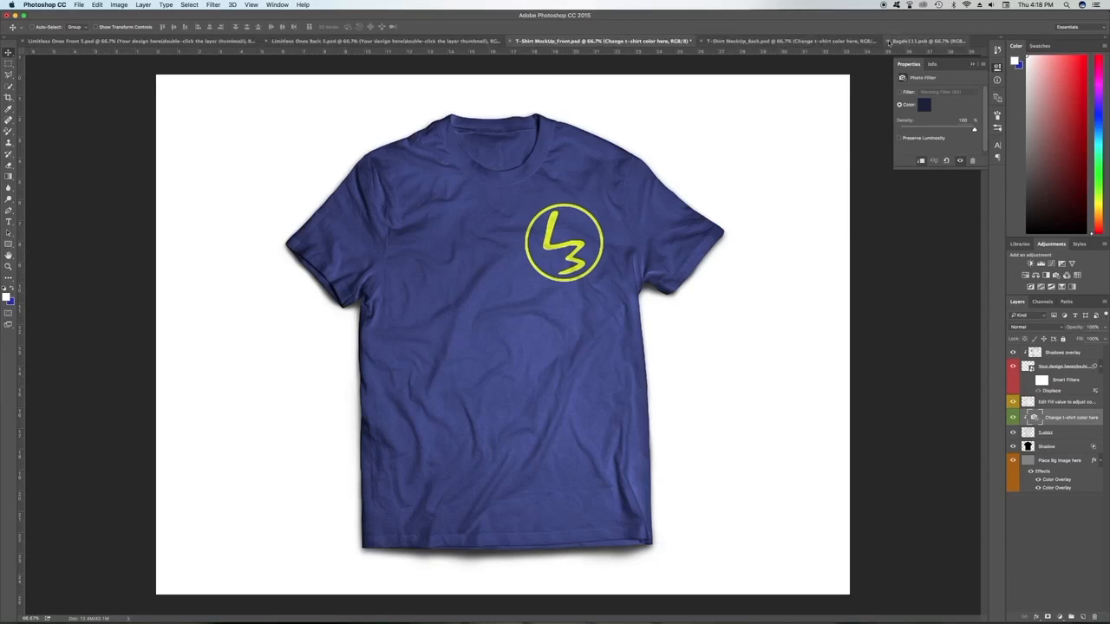
# Step: Open the front logo's smart object and add a second Color Overlay to Layer 1 in bright green
pyautogui.doubleClick(1028, 372)
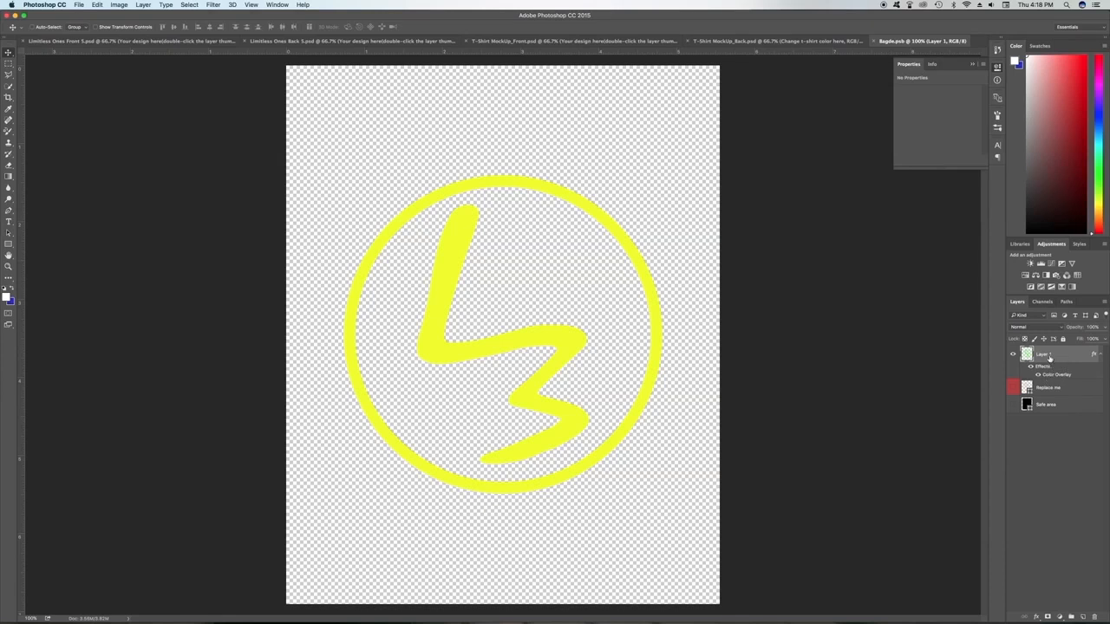
pyautogui.rightClick(1049, 357)
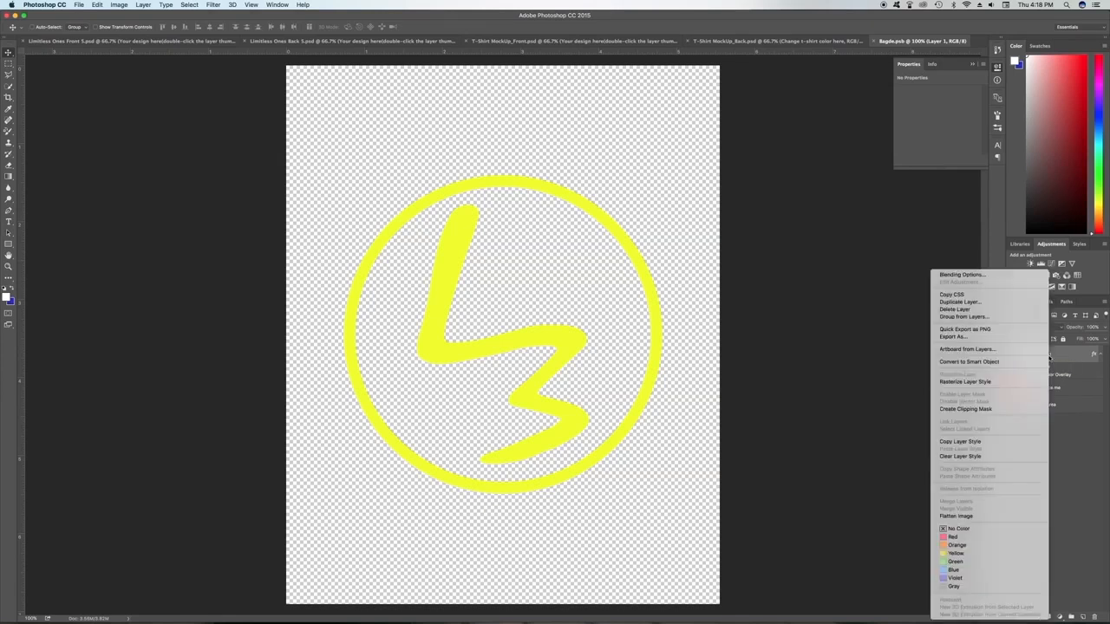
pyautogui.click(1000, 276)
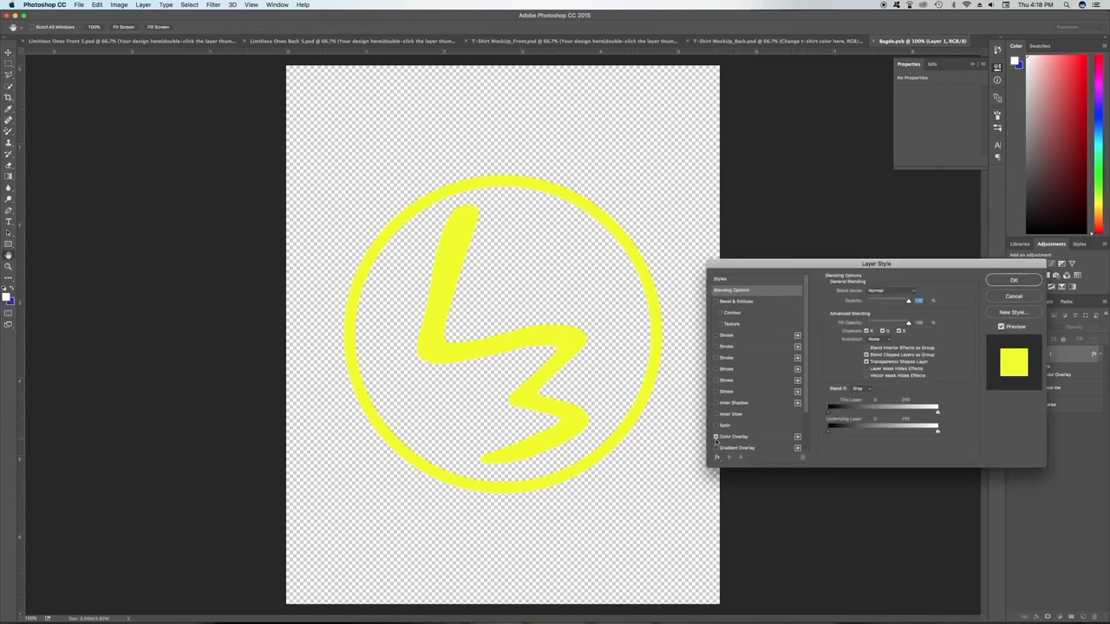
pyautogui.click(797, 436)
pyautogui.click(915, 292)
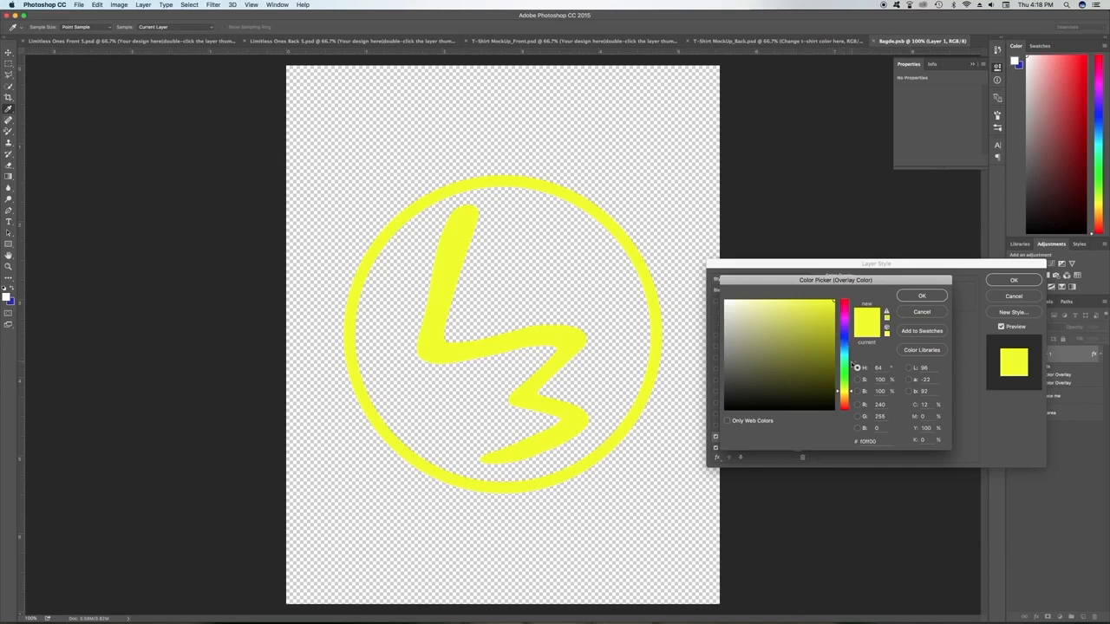
pyautogui.click(844, 378)
pyautogui.moveTo(845, 378); pyautogui.dragTo(845, 376)
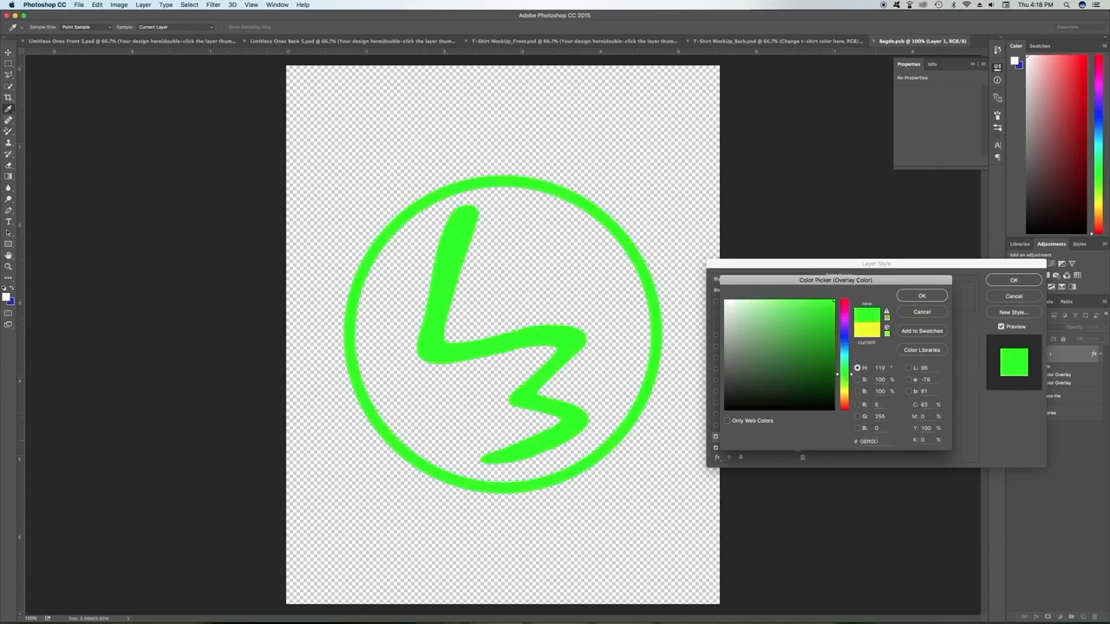
# Step: Set the logo's overlay color to pure green 00ff00, copy the hex code and apply the layer style
pyautogui.click(866, 442)
pyautogui.click(867, 442)
pyautogui.press('BackSpace')
pyautogui.write('0')
pyautogui.doubleClick(869, 442)
pyautogui.rightClick(869, 441)
pyautogui.click(902, 471)
pyautogui.click(921, 296)
pyautogui.click(1013, 280)
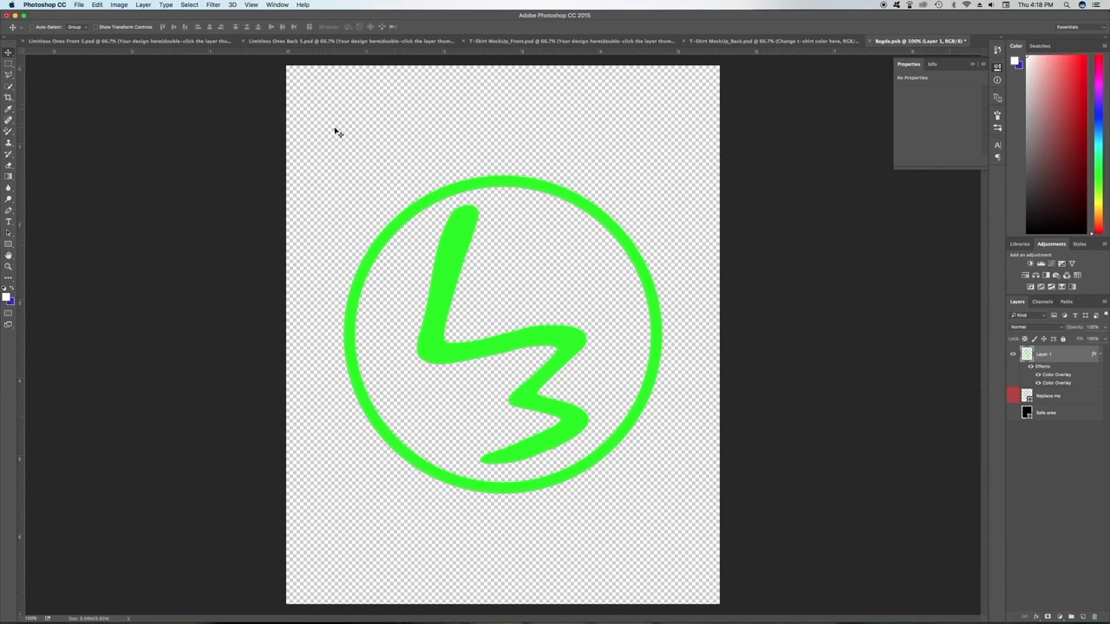
# Step: Save the logo smart object, accepting the Displace settings without a map file, and check the logo on the front mockup
pyautogui.click(80, 5)
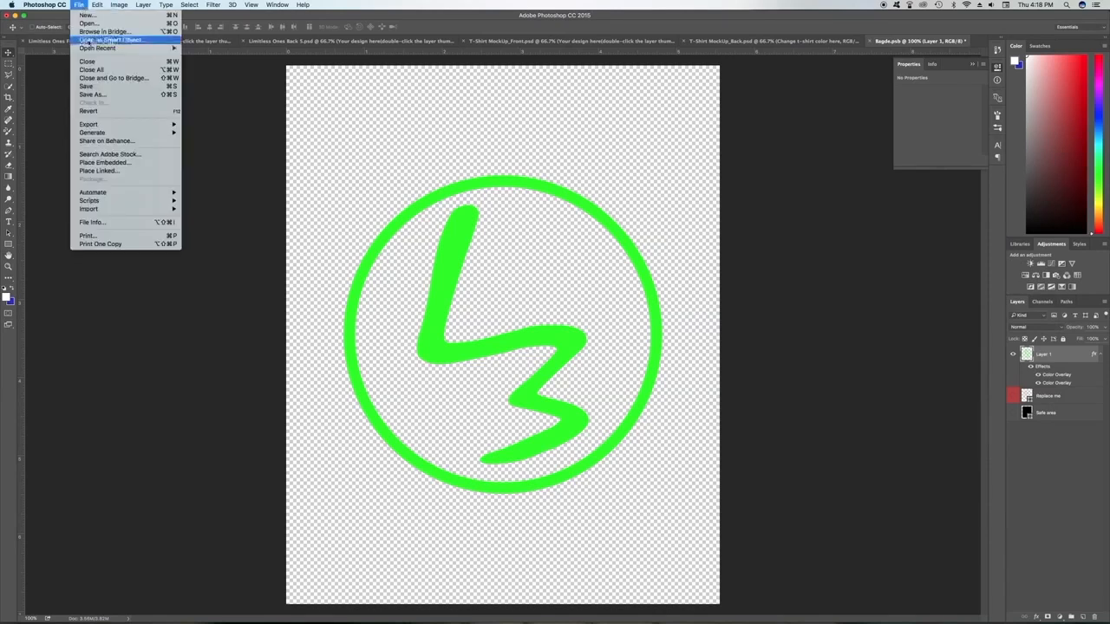
pyautogui.click(95, 86)
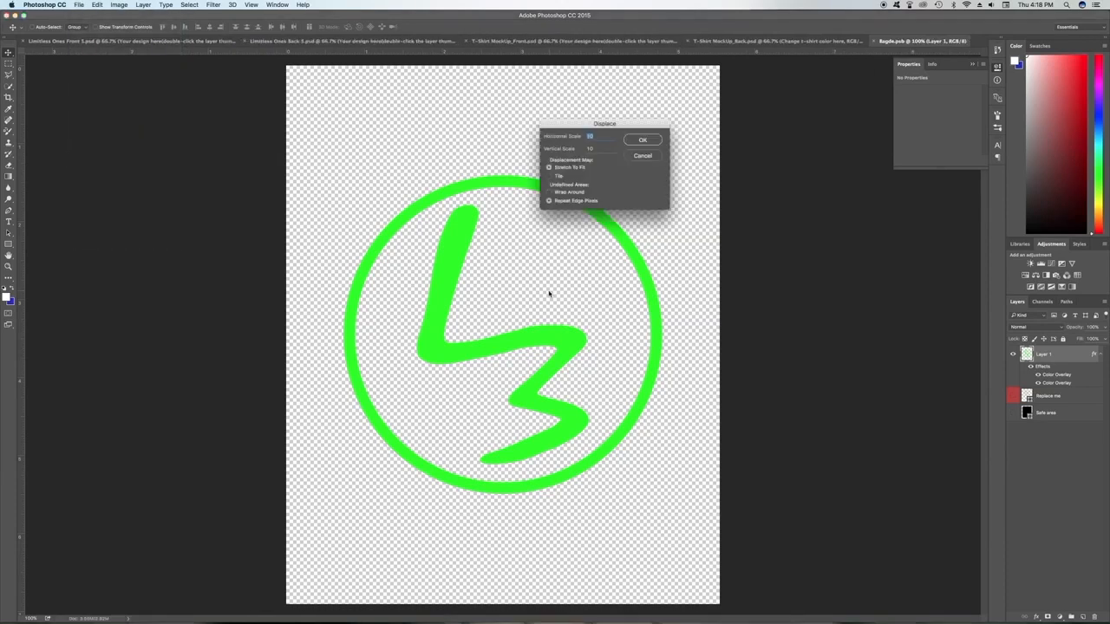
pyautogui.click(639, 143)
pyautogui.click(659, 322)
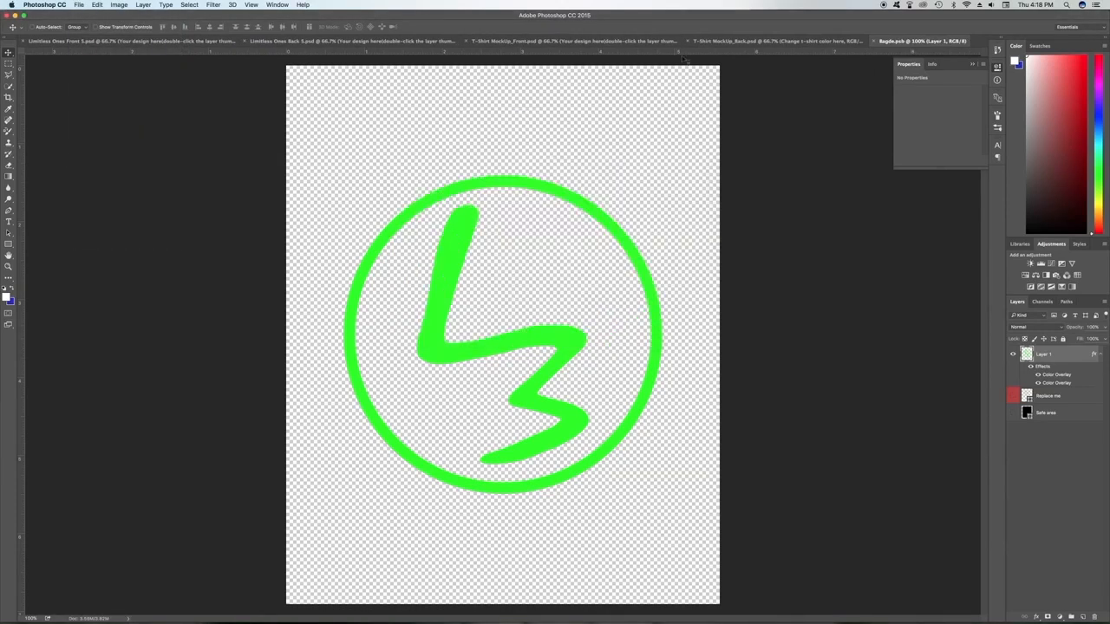
pyautogui.click(596, 41)
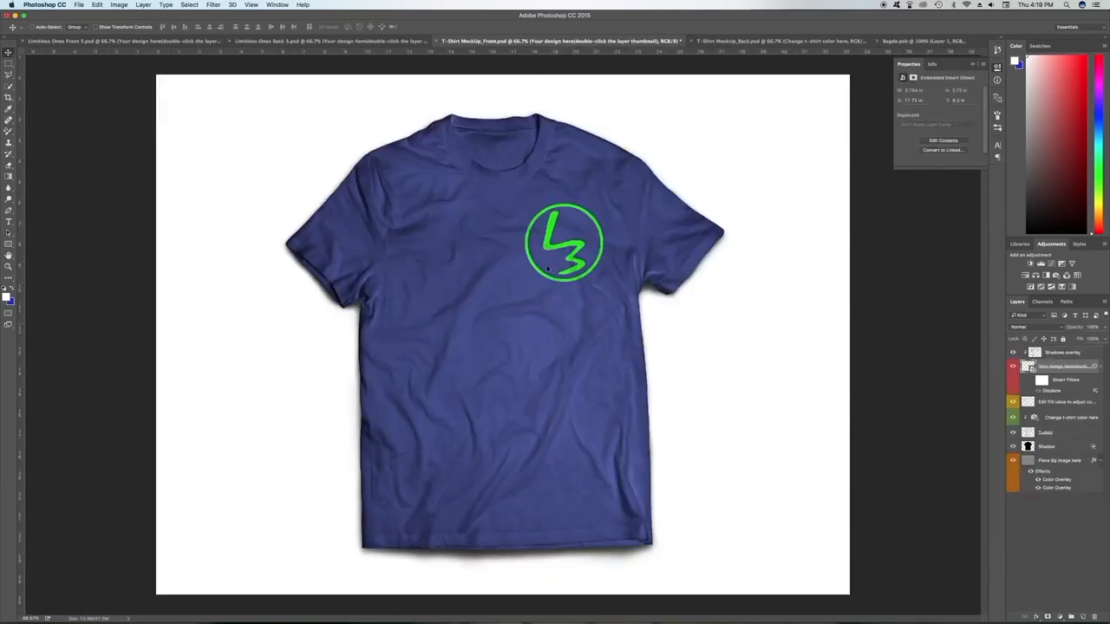
# Step: Close the logo file, open the back mockup's slogan smart object and toggle the lower text layer's visibility to identify it
pyautogui.click(769, 41)
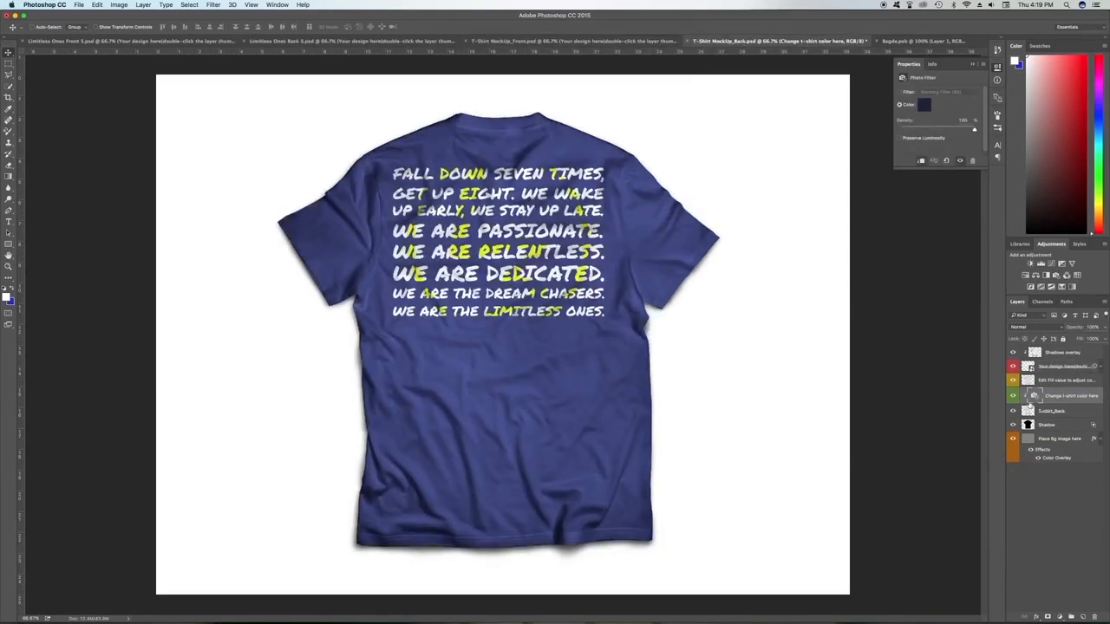
pyautogui.click(877, 42)
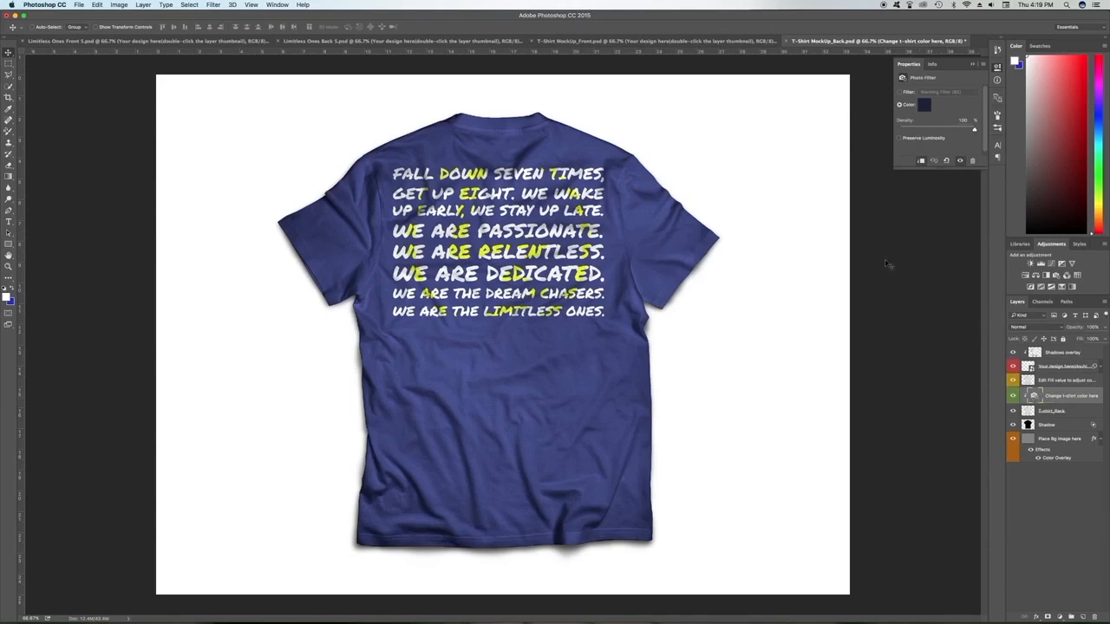
pyautogui.doubleClick(1030, 367)
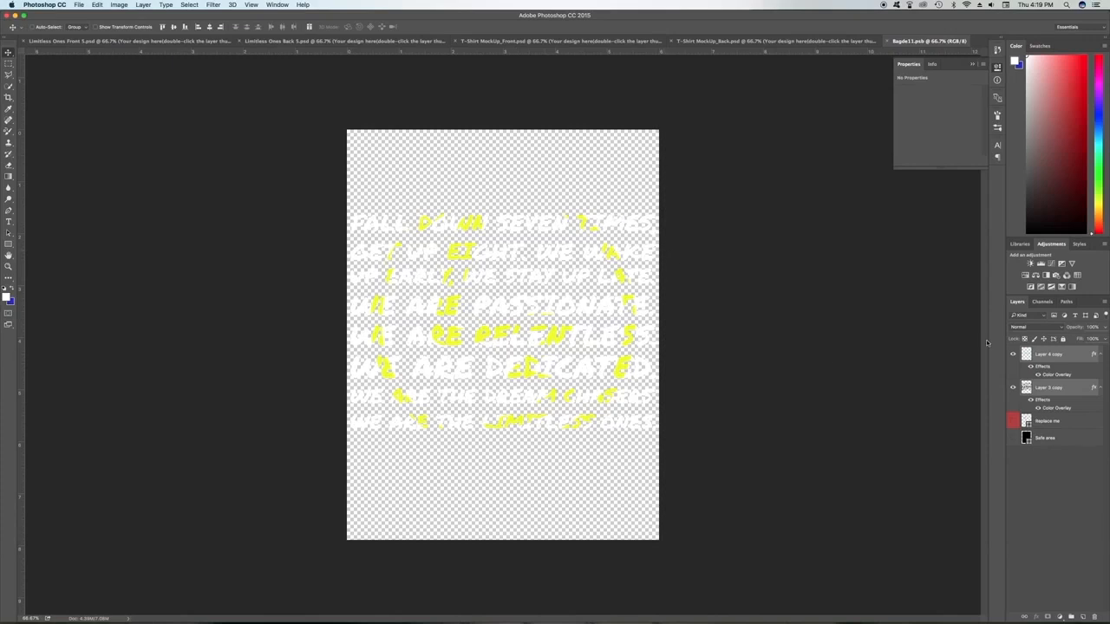
pyautogui.click(1014, 389)
pyautogui.click(1014, 388)
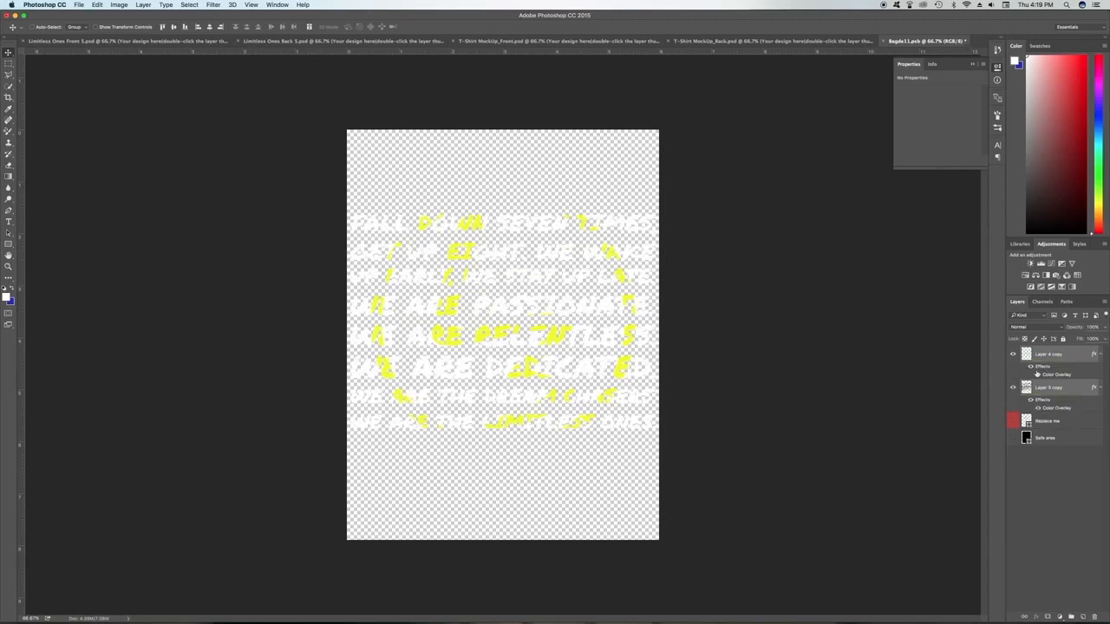
# Step: Change the Color Overlay of Layer 4 copy, the slogan's yellow highlighted letters, to the copied green 00ff00
pyautogui.click(1050, 375)
pyautogui.doubleClick(1050, 376)
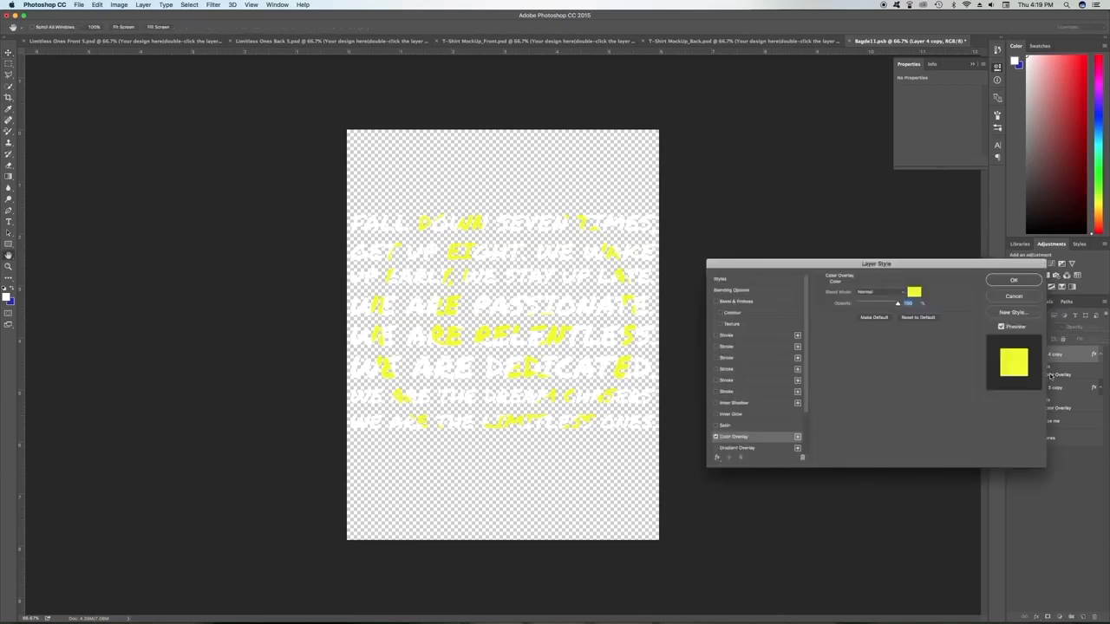
pyautogui.click(921, 298)
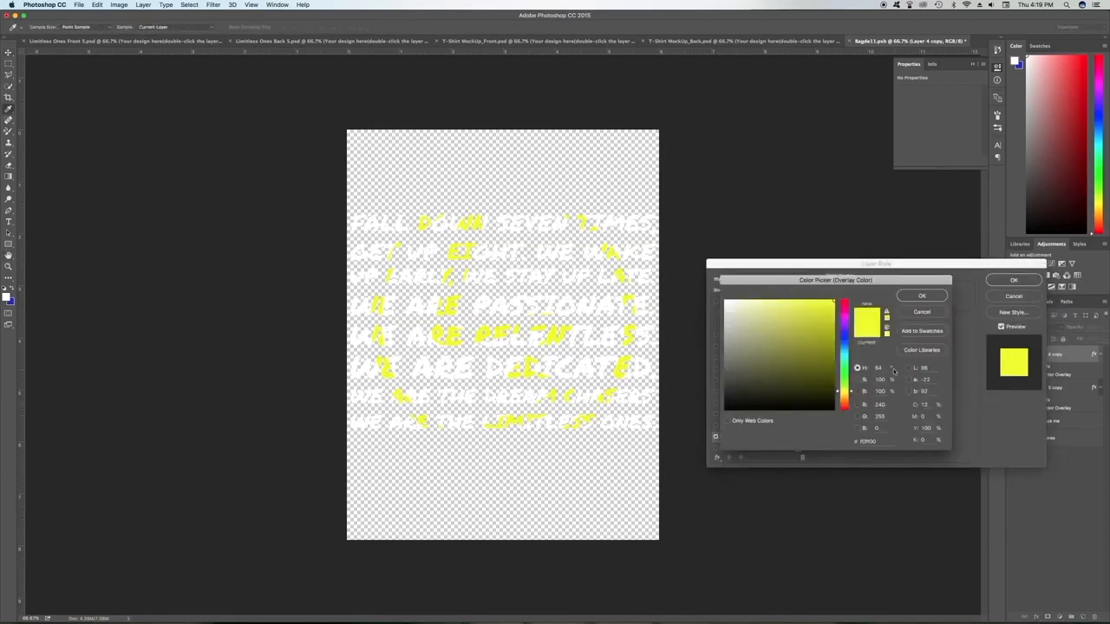
pyautogui.click(867, 441)
pyautogui.rightClick(870, 442)
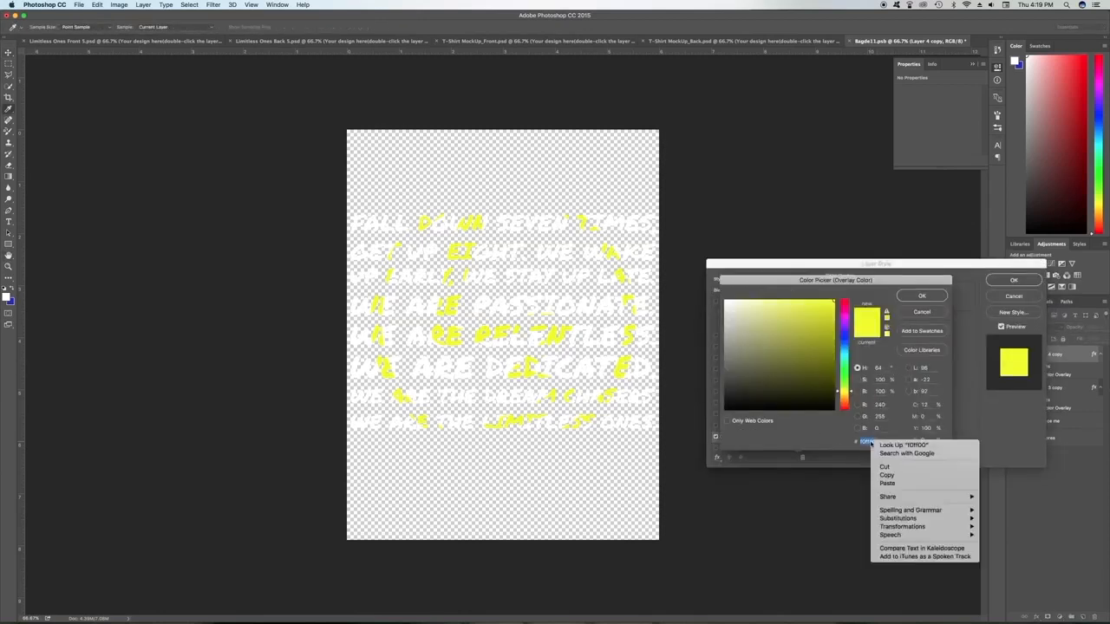
pyautogui.click(887, 483)
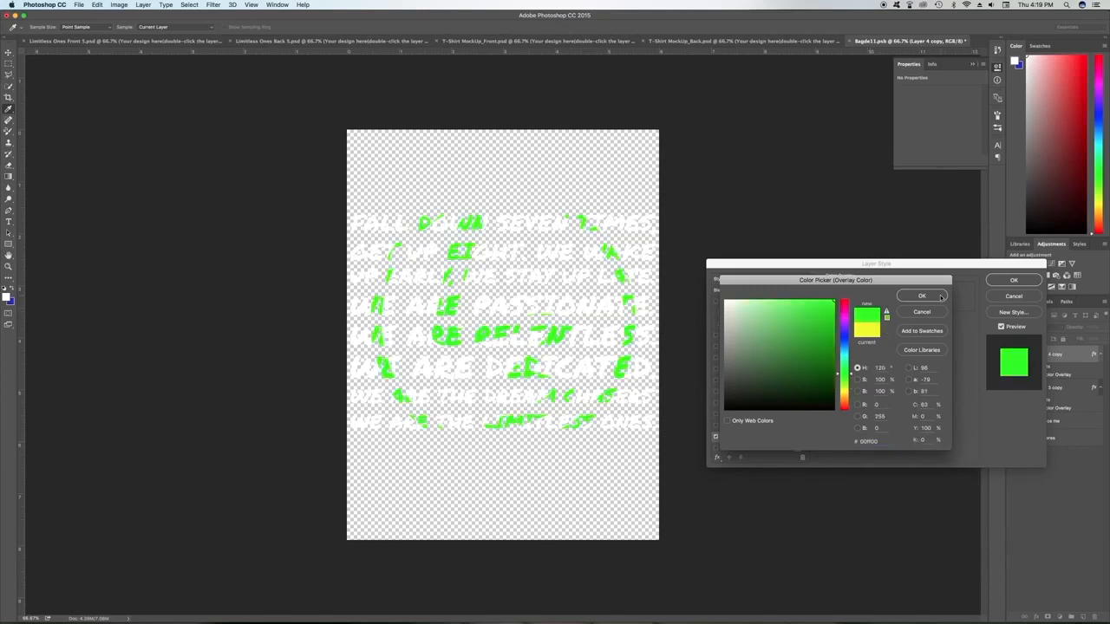
pyautogui.click(941, 297)
pyautogui.click(1033, 283)
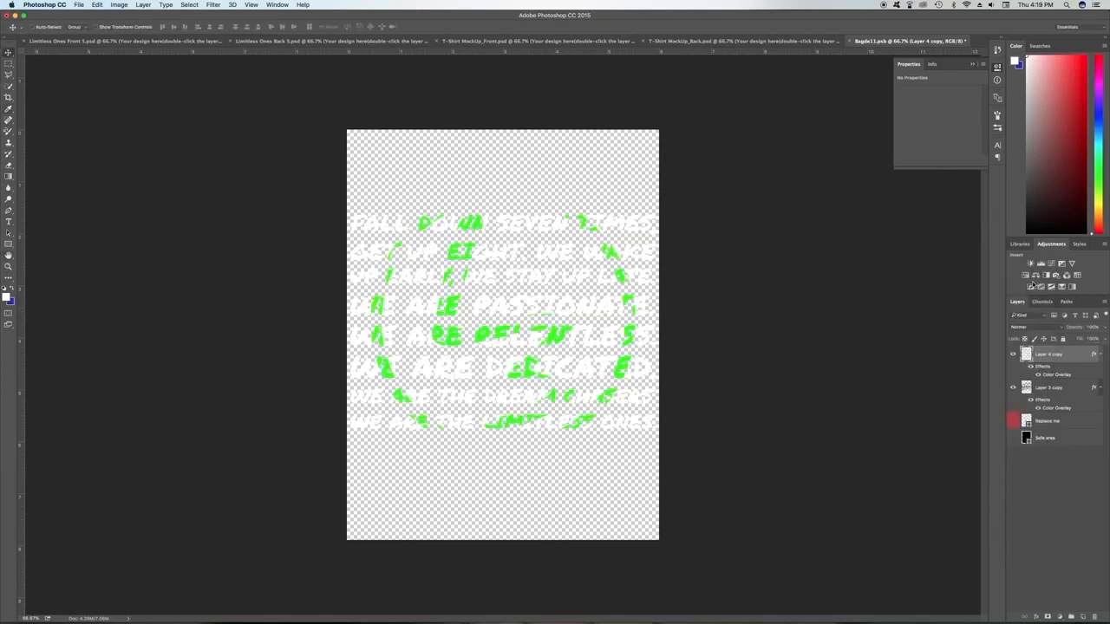
# Step: Save the slogan smart object, accepting the Displace settings without a map file, and review both the back and front mockups
pyautogui.click(79, 5)
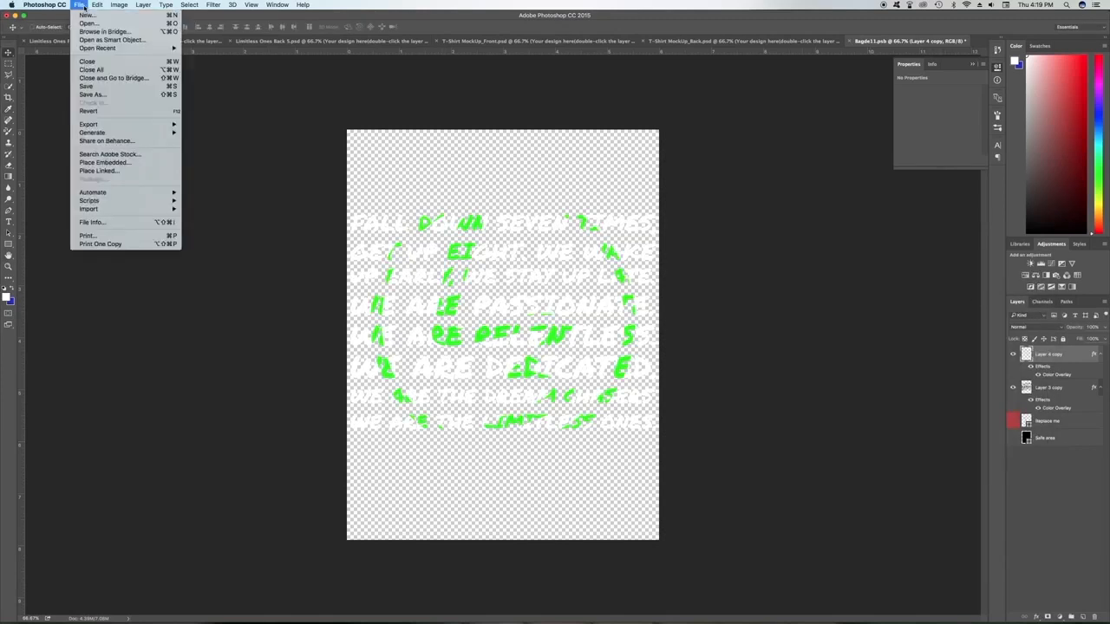
pyautogui.click(111, 87)
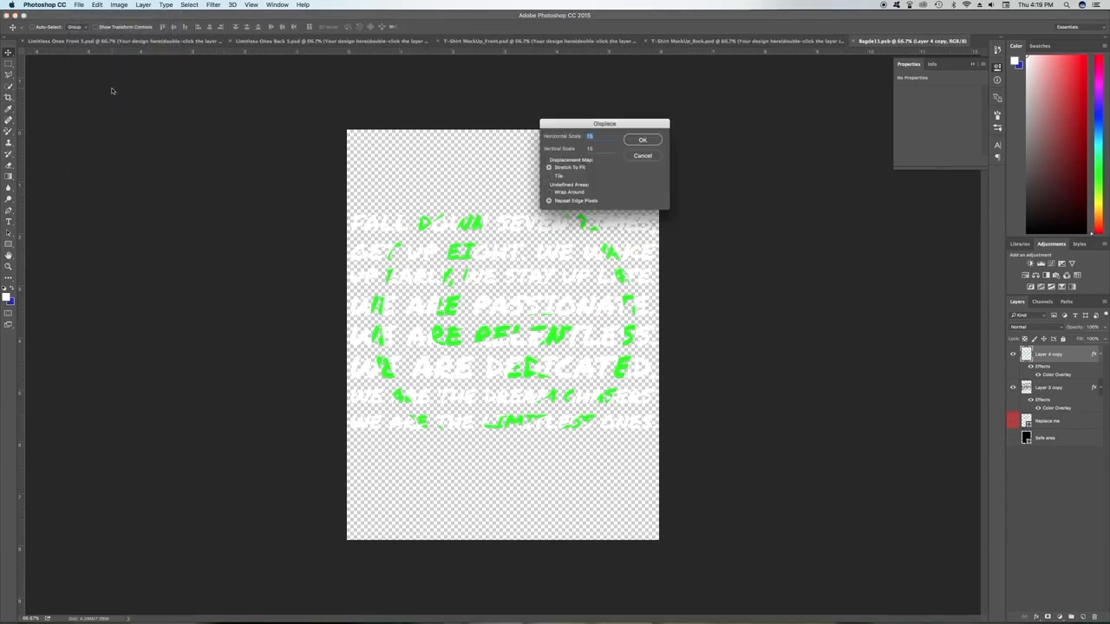
pyautogui.click(640, 143)
pyautogui.click(653, 320)
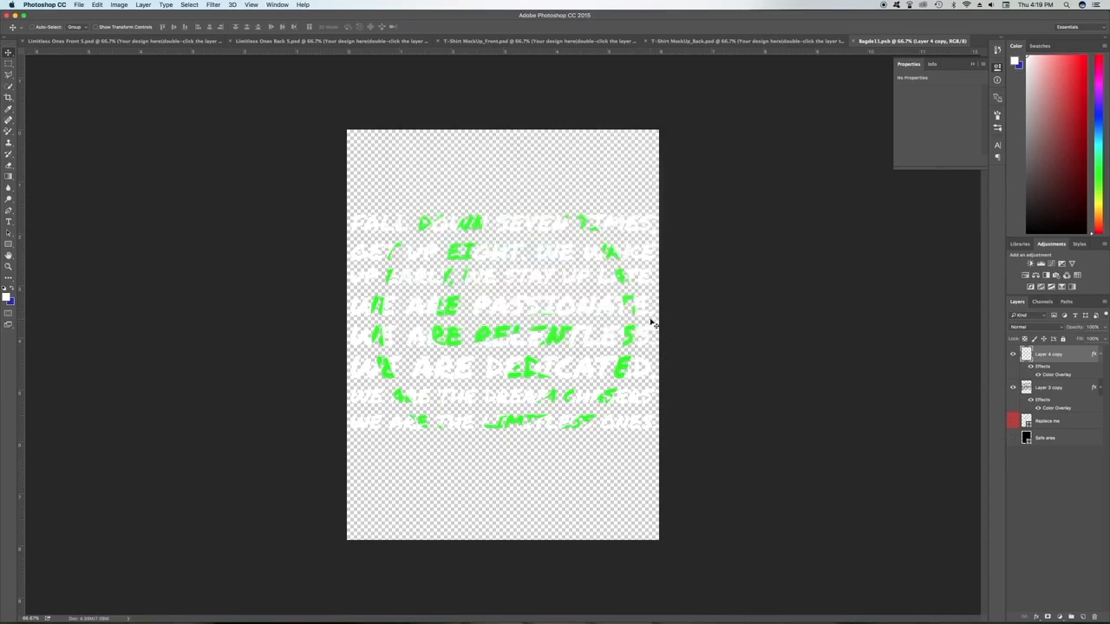
pyautogui.click(767, 41)
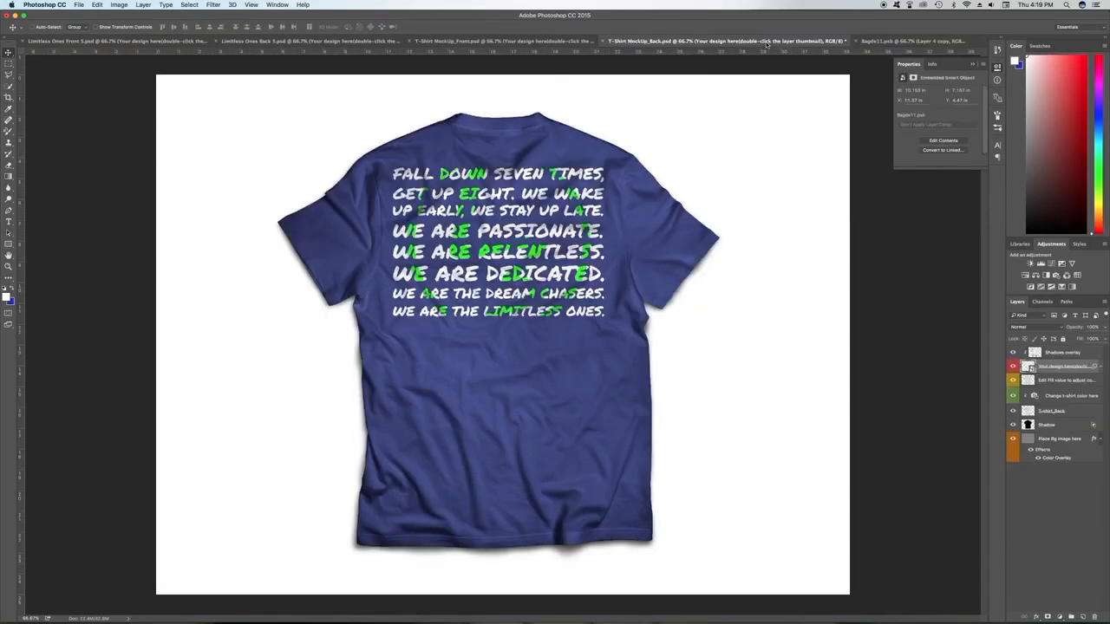
pyautogui.click(564, 41)
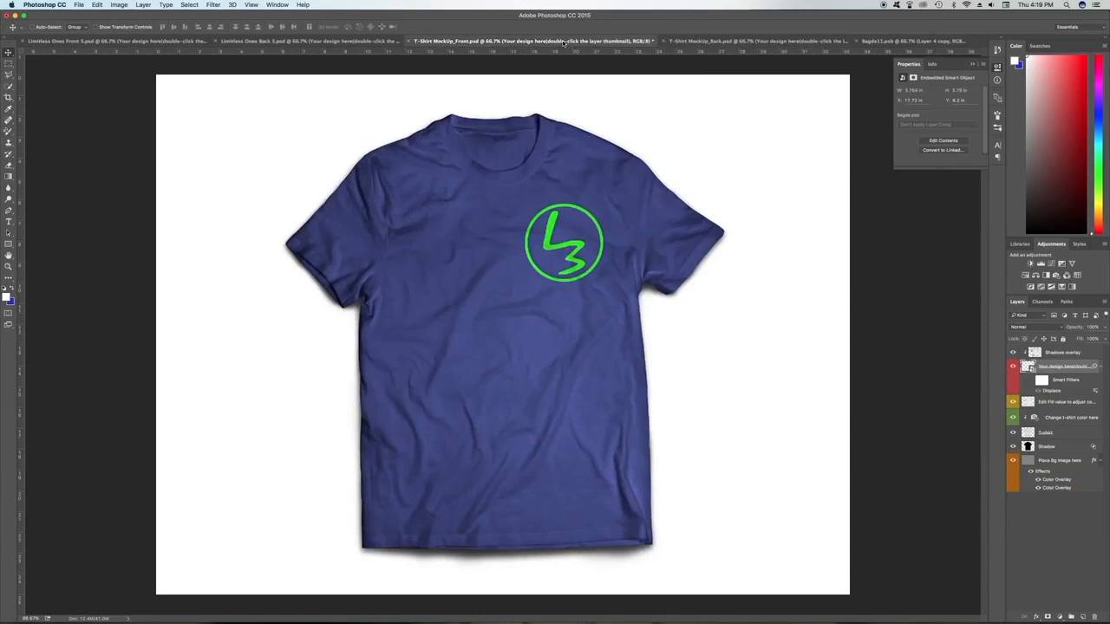
pyautogui.click(735, 41)
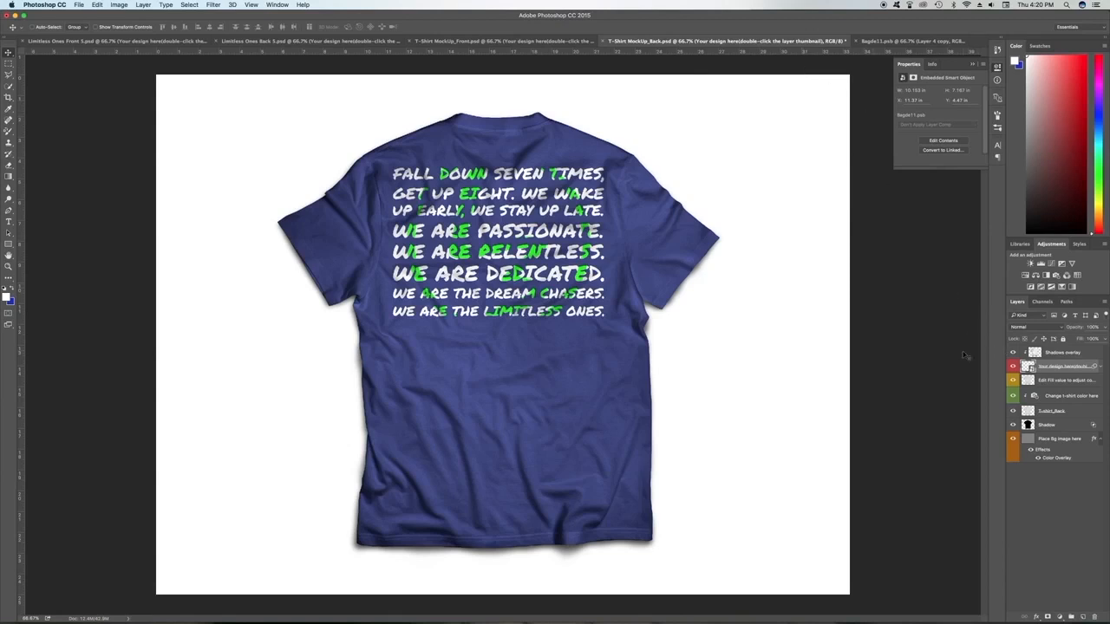
# Step: Toggle the back mockup's Shadows overlay layer repeatedly to compare the slogan with and without fabric shadows
pyautogui.click(1011, 352)
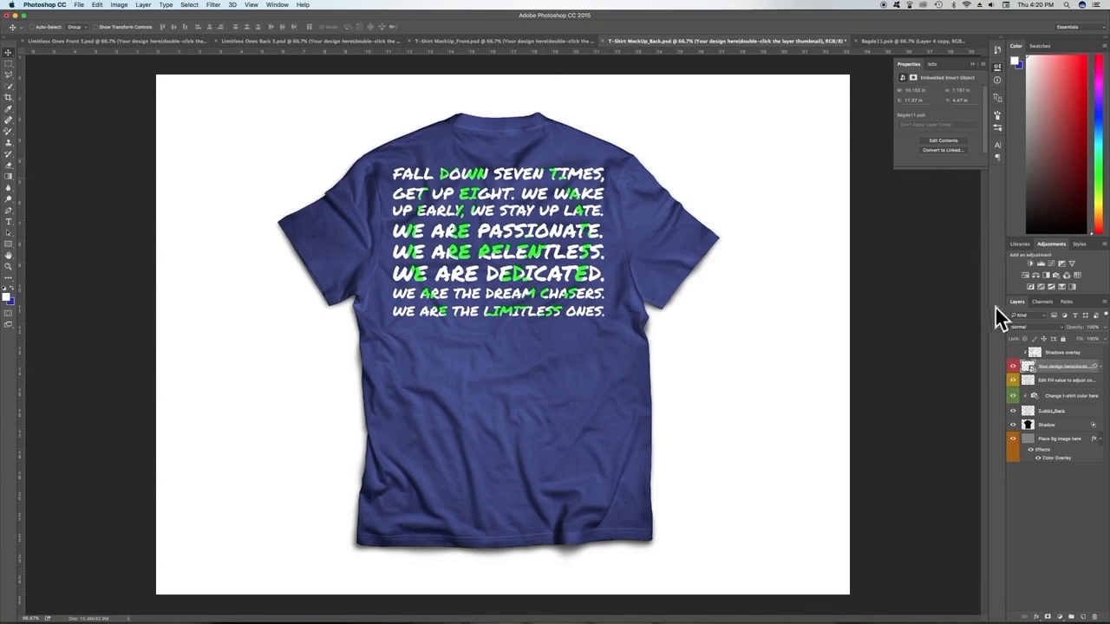
pyautogui.click(1014, 353)
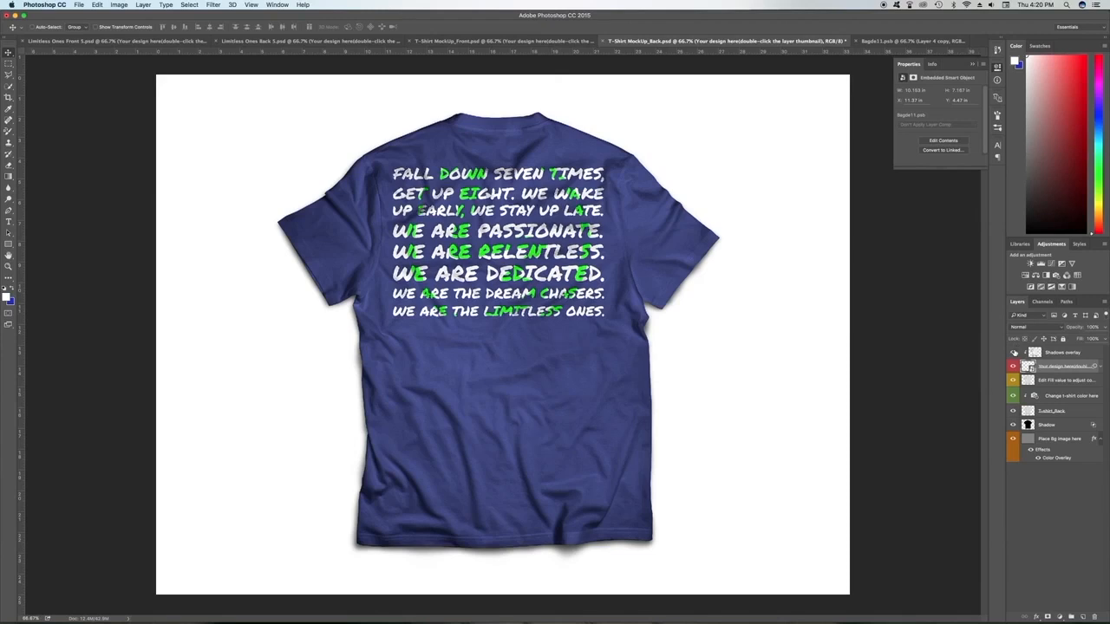
pyautogui.click(1013, 353)
pyautogui.click(1013, 352)
pyautogui.click(1014, 353)
pyautogui.click(1014, 353)
pyautogui.click(1013, 353)
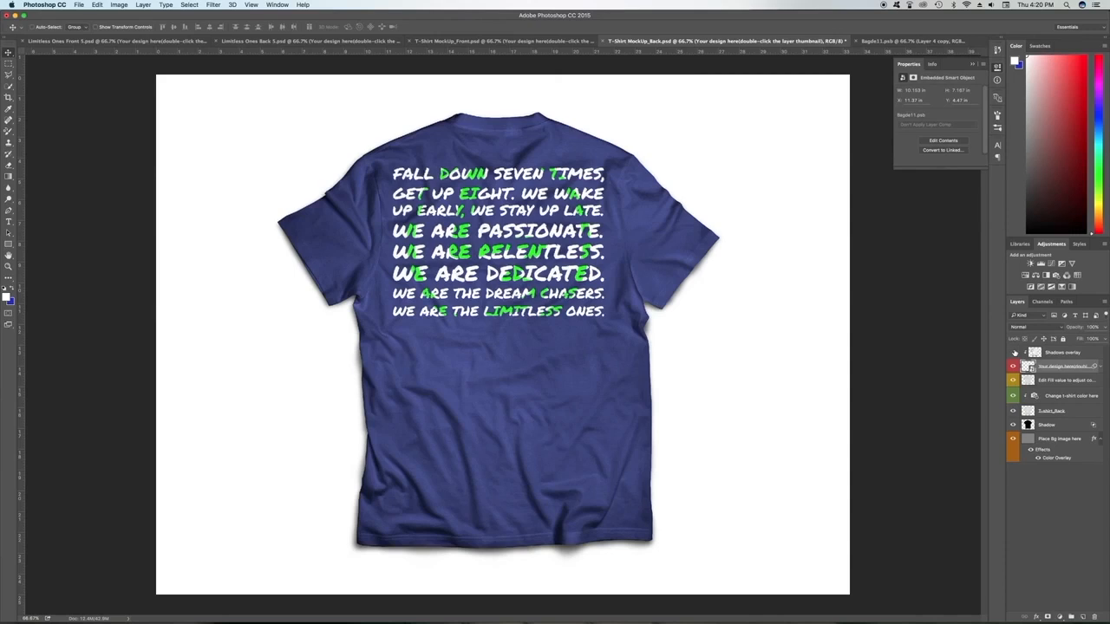
# Step: Compare the slogan with the Shadows overlay layer shown and hidden again, leaving the layer visible
pyautogui.click(1013, 353)
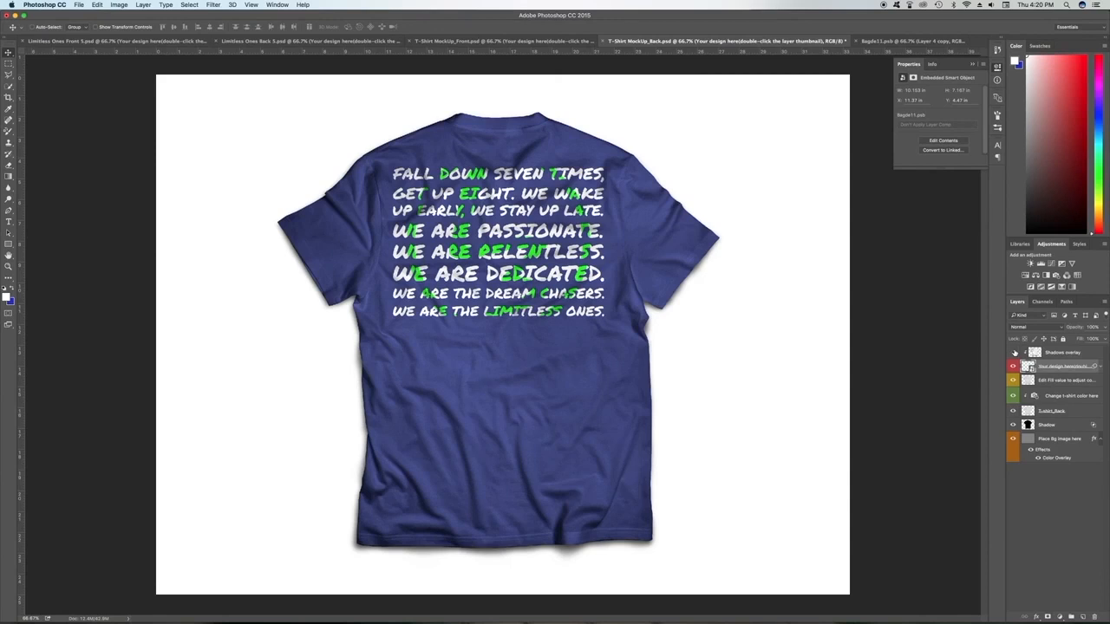
pyautogui.click(1013, 352)
pyautogui.click(1014, 353)
pyautogui.click(1013, 353)
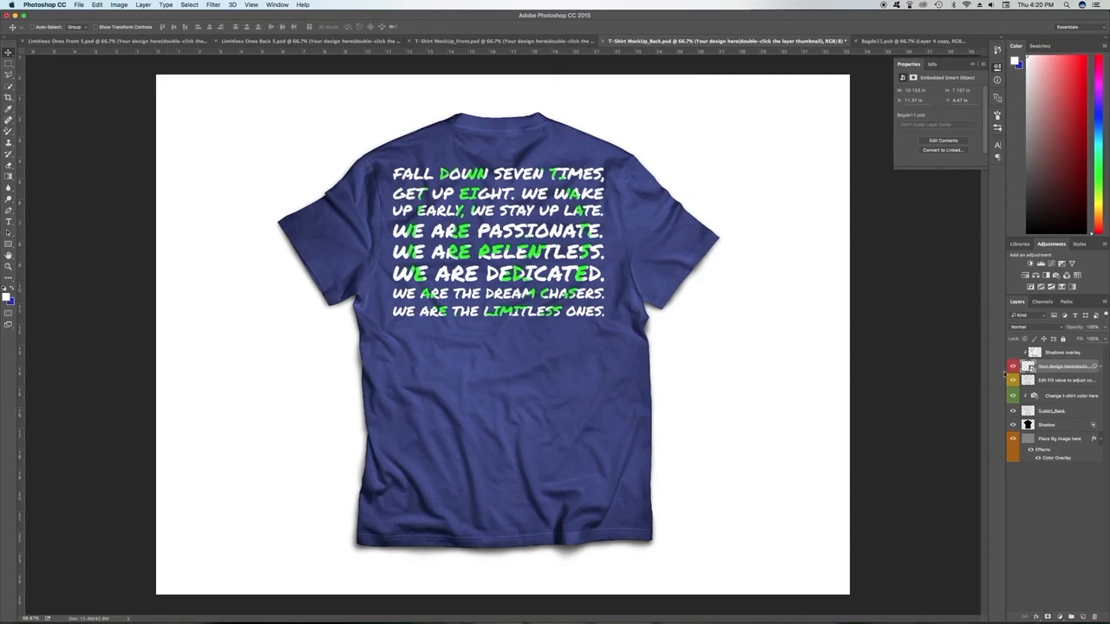
pyautogui.click(1013, 353)
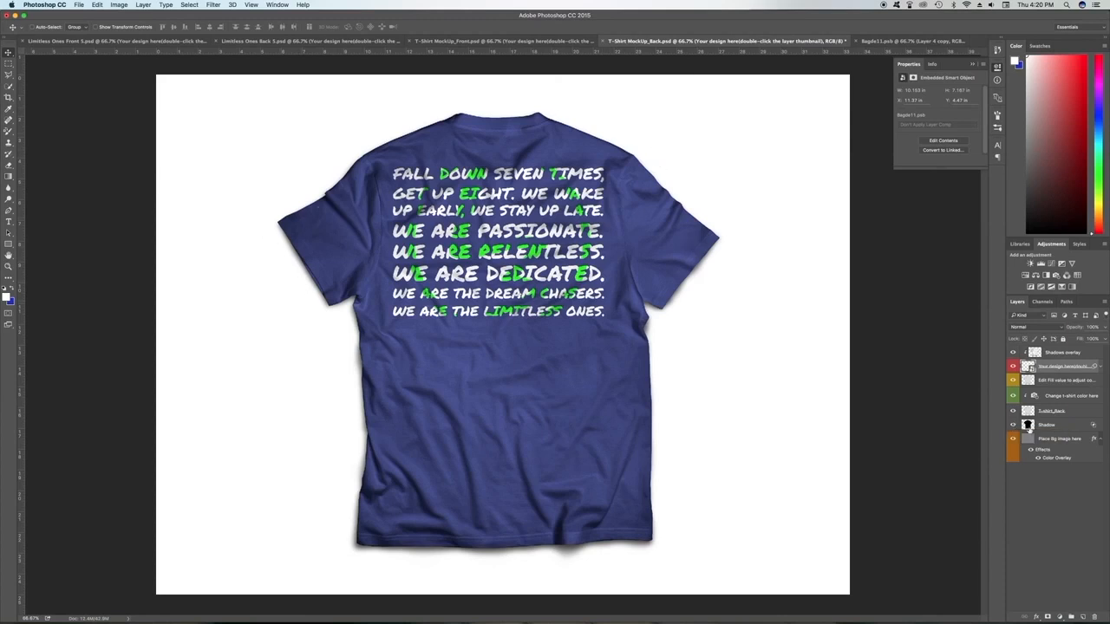
# Step: Toggle the back mockup's Shadow layer and its T-shirt_Back layer off and on to examine what each contributes
pyautogui.click(1012, 425)
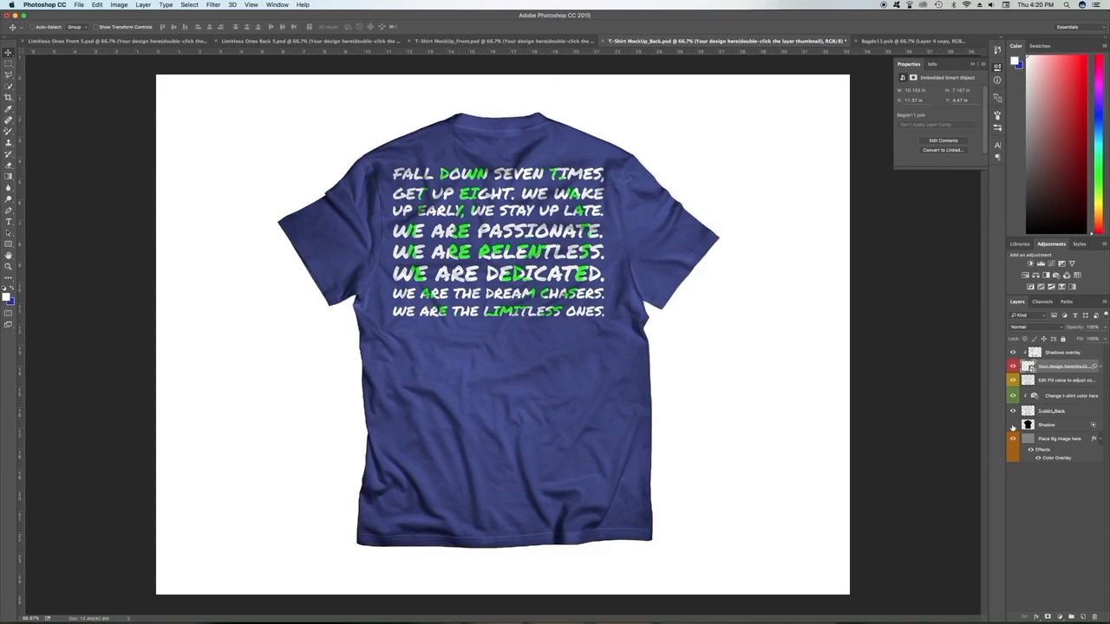
pyautogui.click(1013, 425)
pyautogui.click(1013, 424)
pyautogui.click(1013, 424)
pyautogui.click(1014, 411)
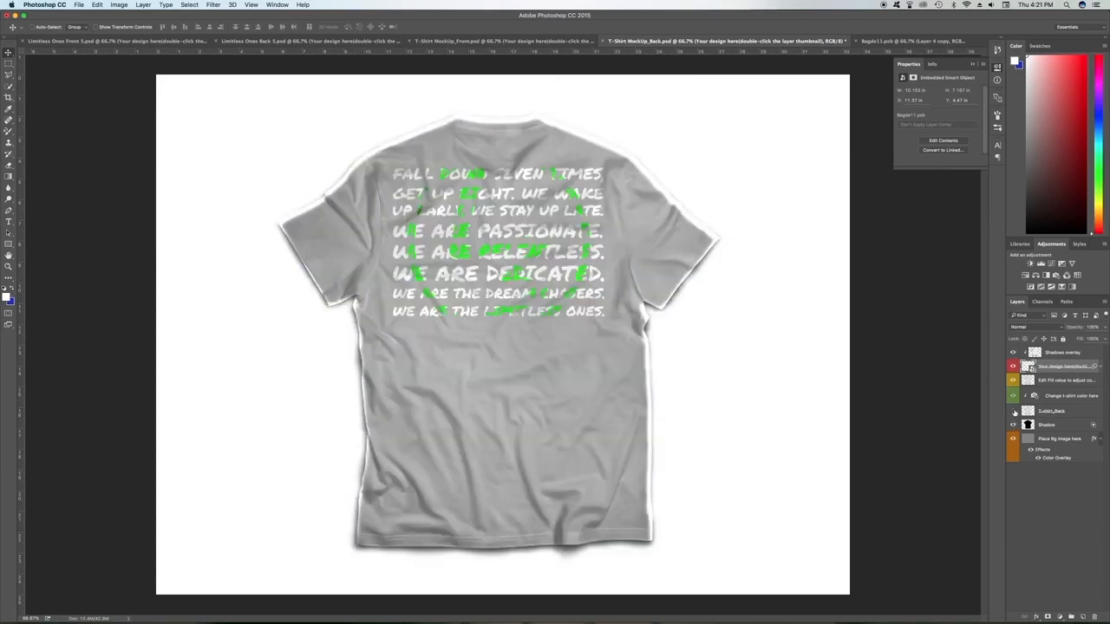
pyautogui.click(1013, 411)
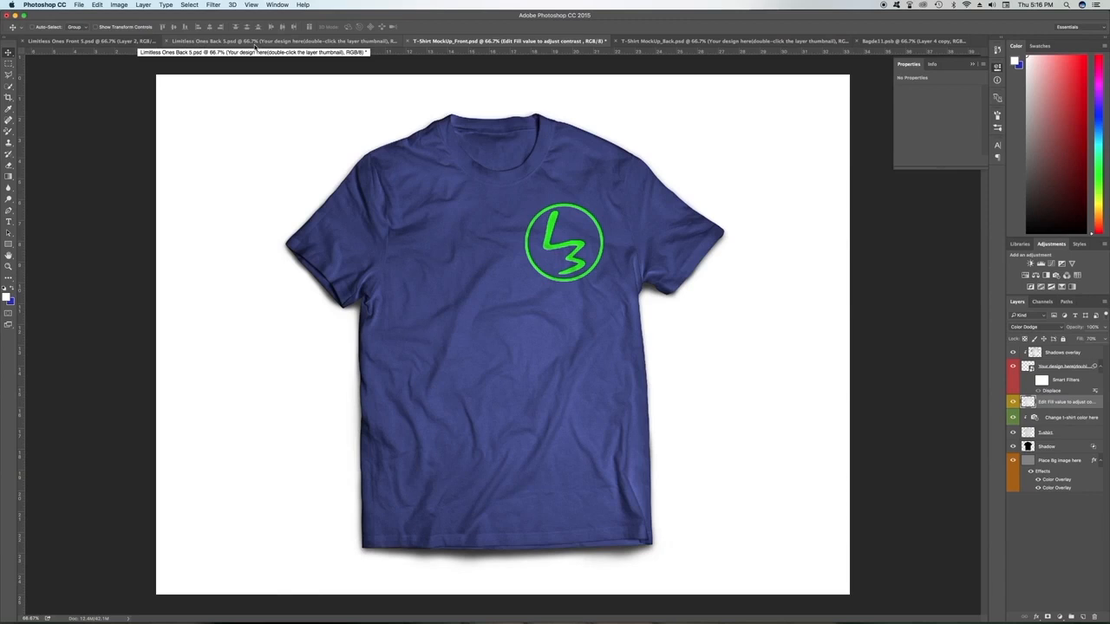
# Step: Copy the white neck tag, Layer 2, from Limitless Ones Front 5.psd into T-Shirt MockUp_Front.psd and position it inside the back of the collar
pyautogui.click(255, 44)
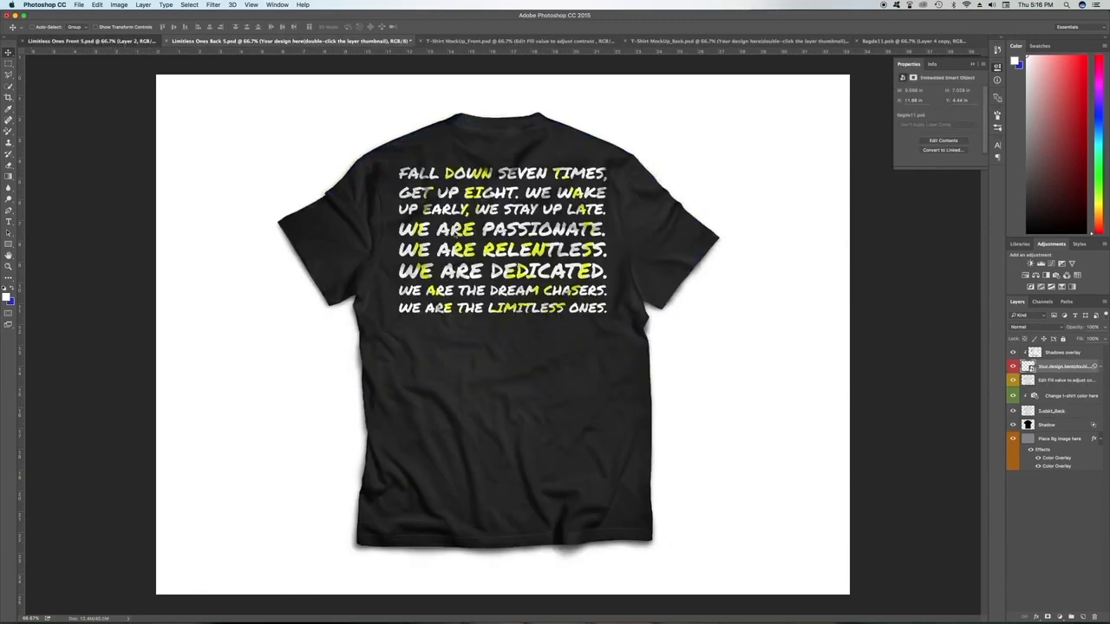
pyautogui.click(91, 41)
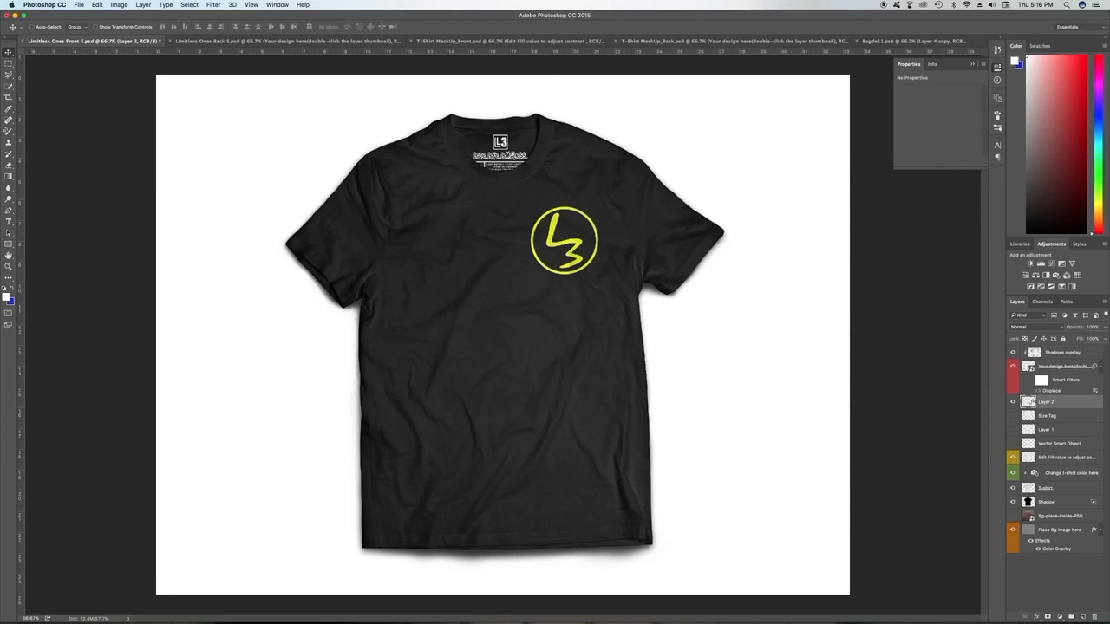
pyautogui.moveTo(518, 181); pyautogui.dragTo(508, 43)
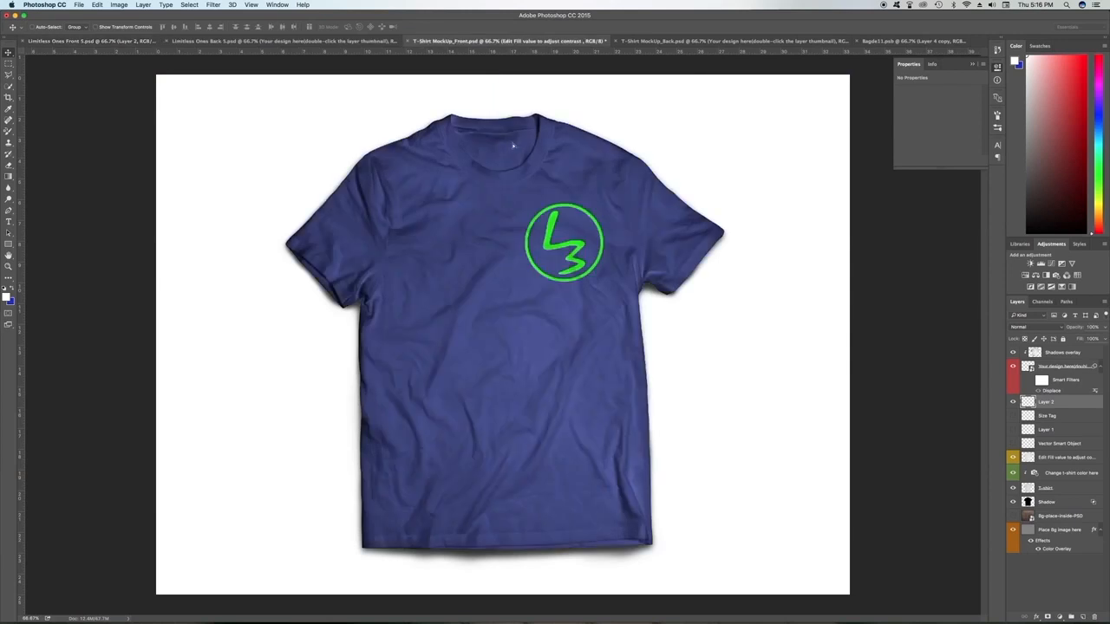
pyautogui.moveTo(512, 146); pyautogui.dragTo(508, 155)
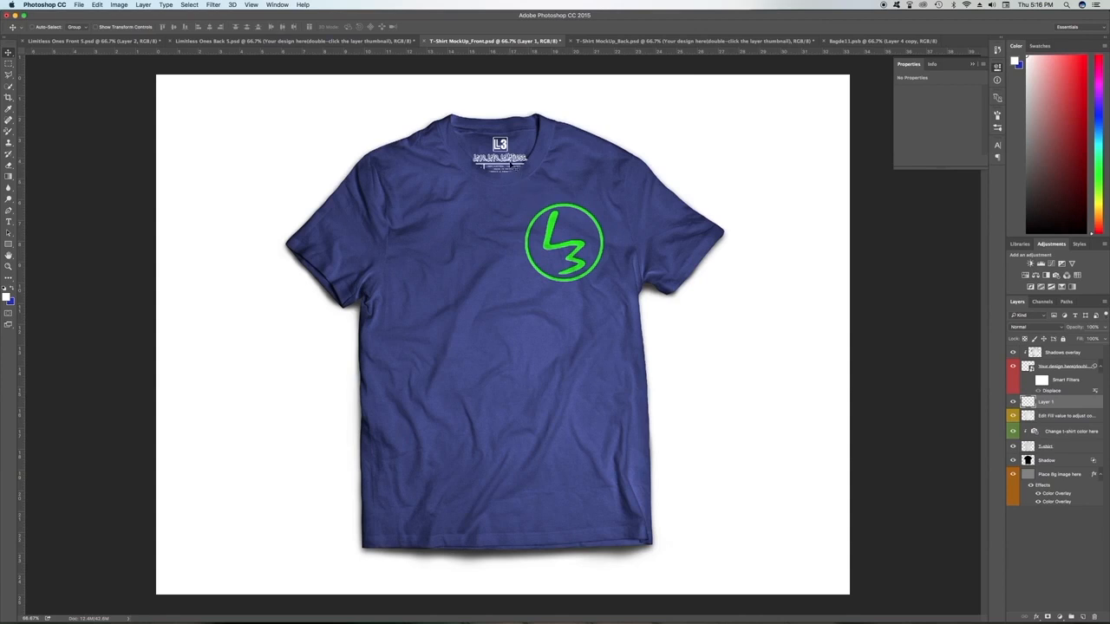
pyautogui.moveTo(513, 167); pyautogui.dragTo(512, 163)
pyautogui.moveTo(501, 149); pyautogui.dragTo(499, 142)
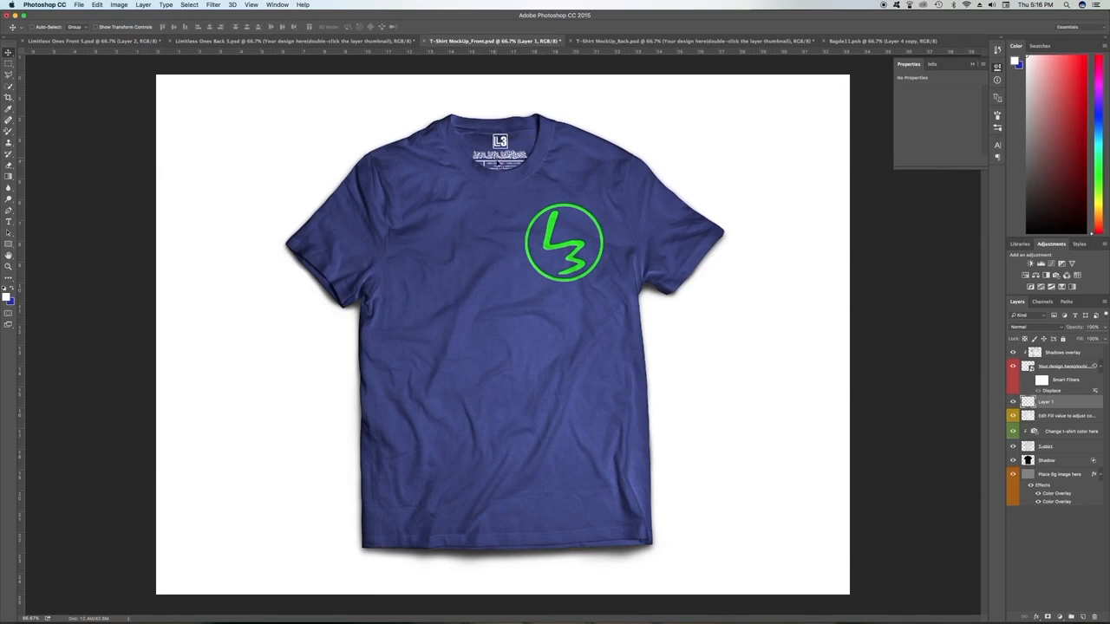